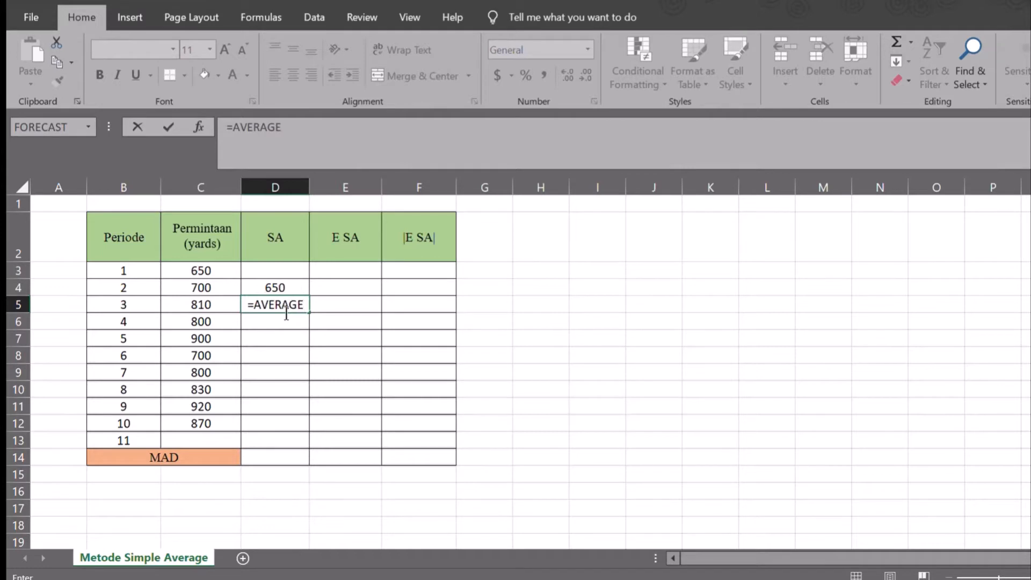
Calculate the SA forecasts for periods 3 and 4, averaging C3:C4 in D5 and C3:C5 in D6.
type("(")
left_click_drag(231, 271, 230, 285)
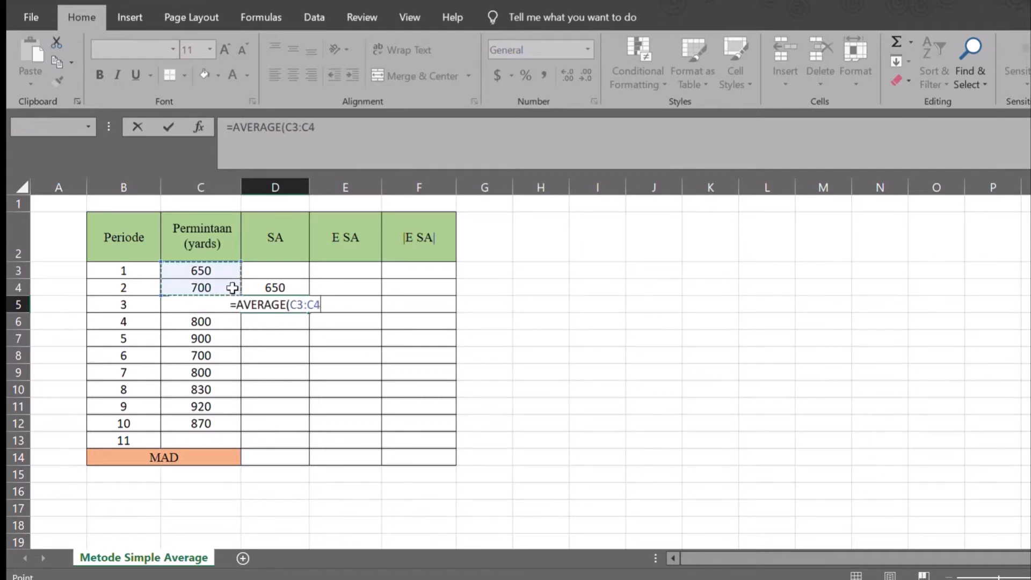
key("Return")
type("=AVERAGE")
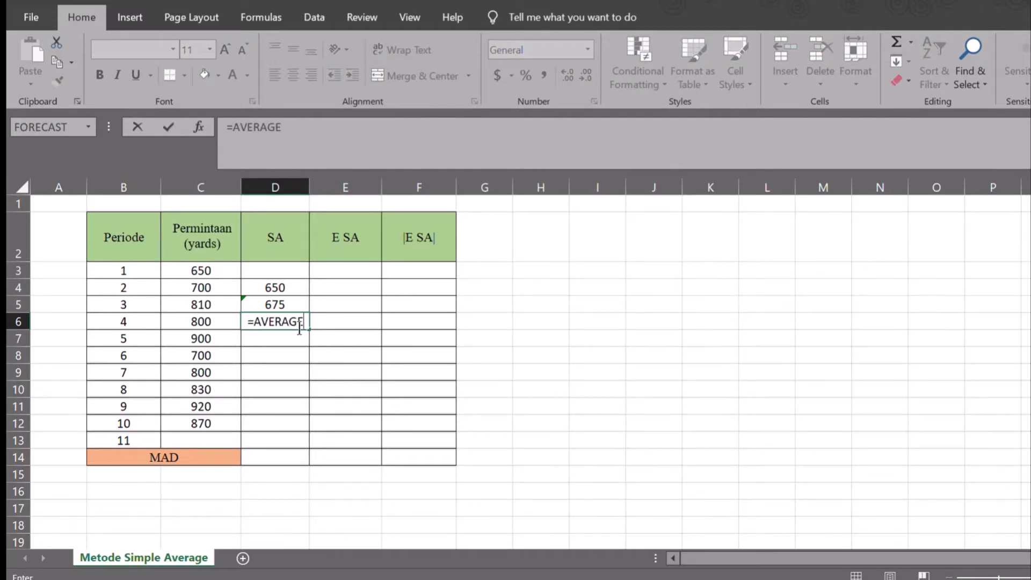
type("(")
left_click_drag(226, 268, 225, 302)
type(")")
key("Return")
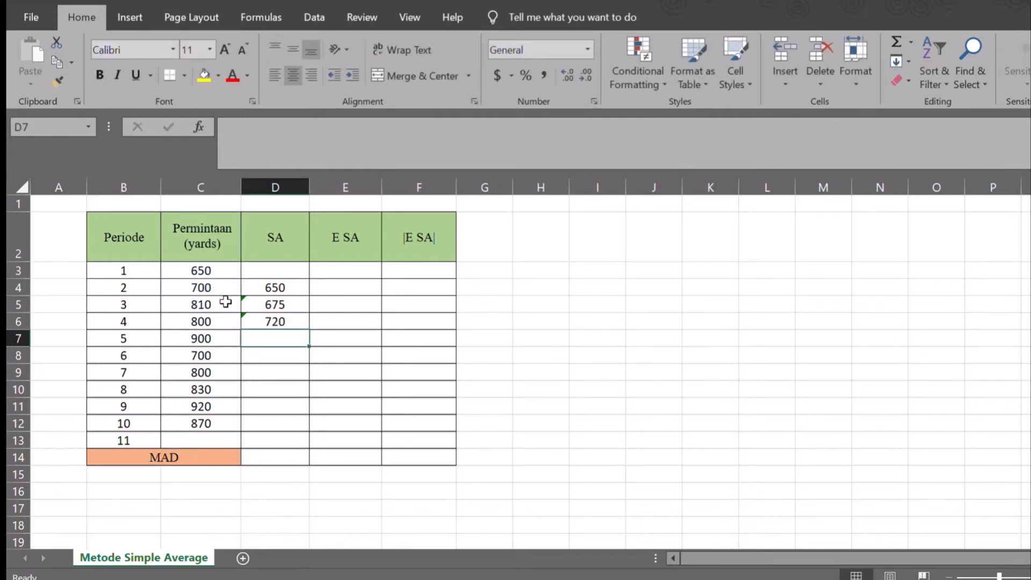
Calculate the SA forecasts for periods 5 and 6, averaging C3:C6 in D7 and C3:C7 in D8.
type("=AVE")
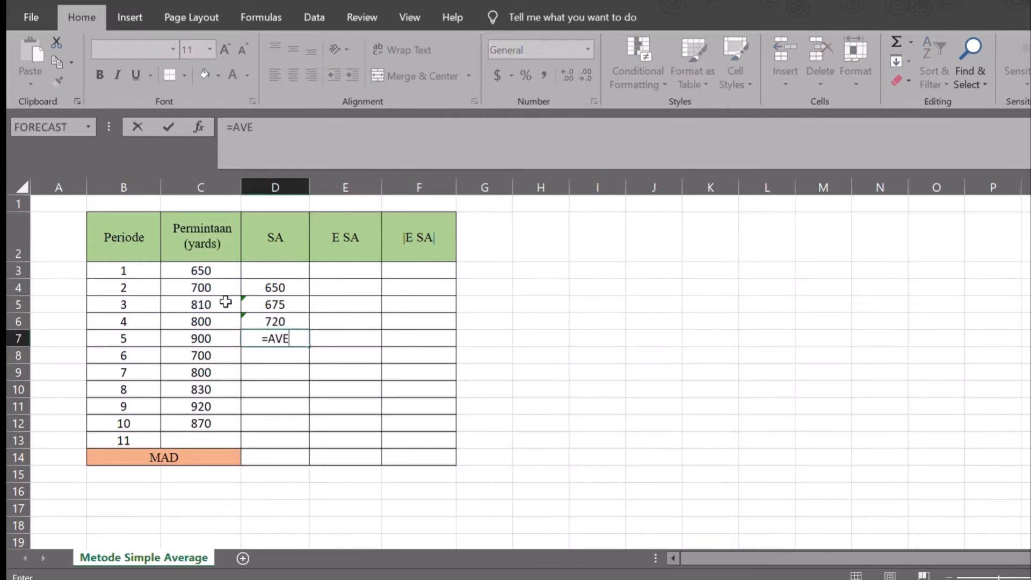
type("RAGE(")
left_click_drag(231, 271, 226, 322)
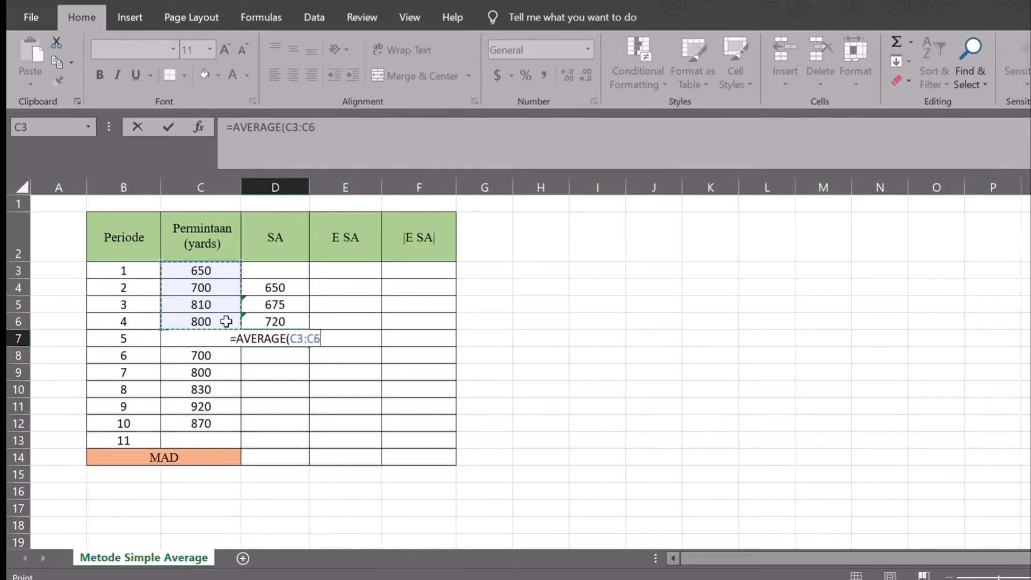
key("Return")
type("=AVERAGE")
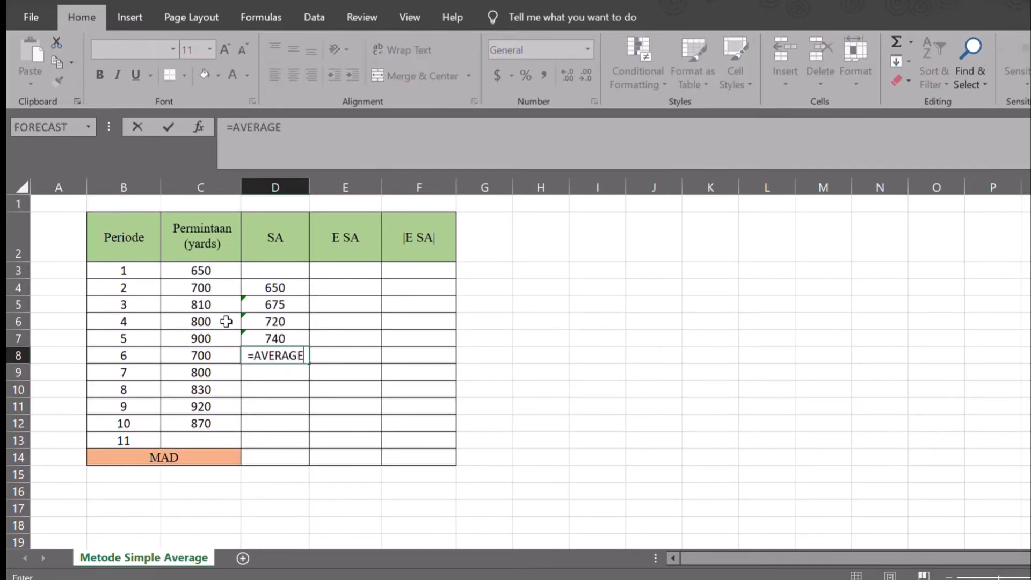
type("(")
left_click_drag(222, 273, 218, 329)
key("Return")
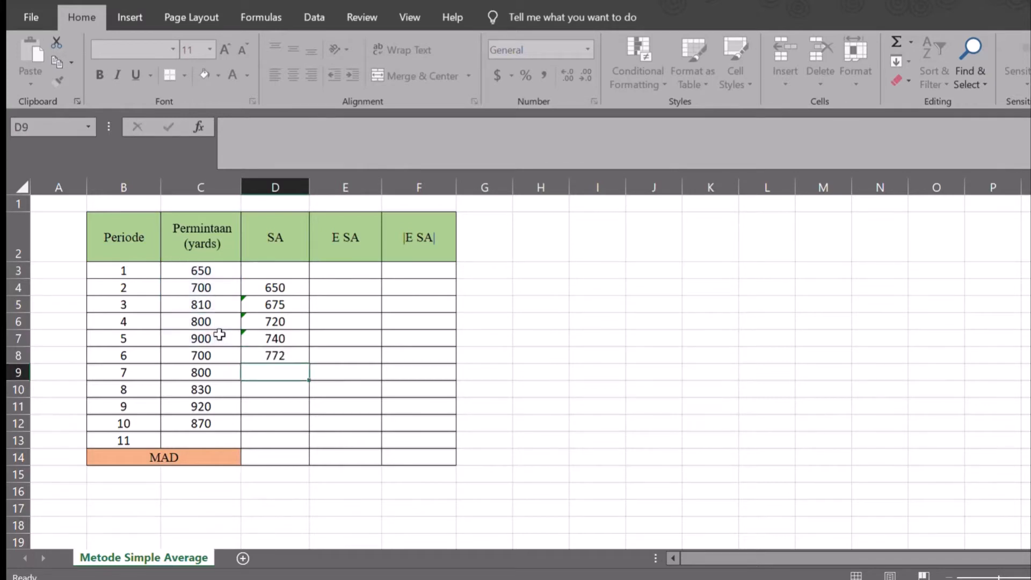
Calculate the SA forecasts for periods 7 and 8, averaging C3:C8 in D9 and C3:C9 in D10.
type("=AVERAGE")
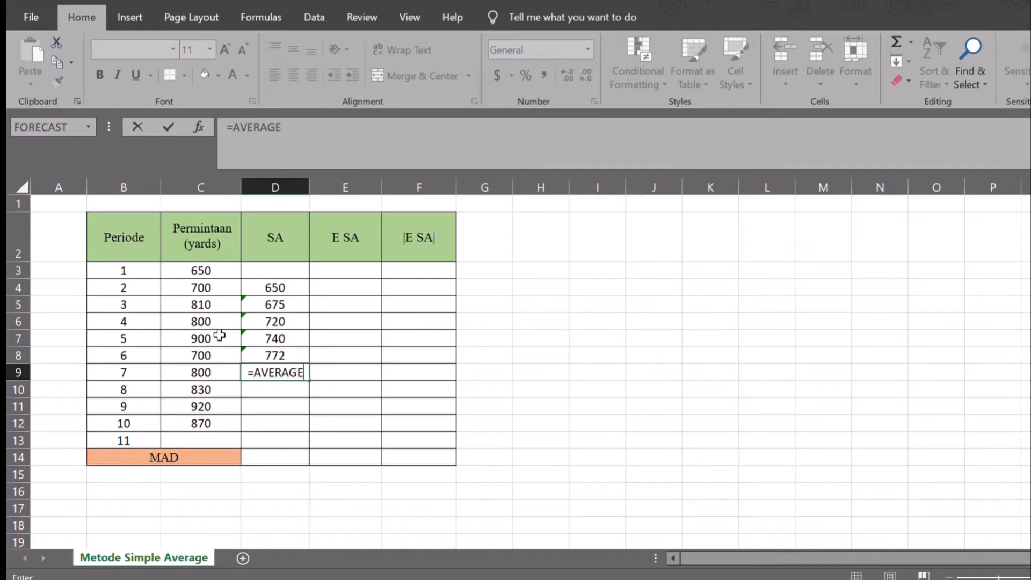
type("(")
left_click_drag(202, 269, 229, 353)
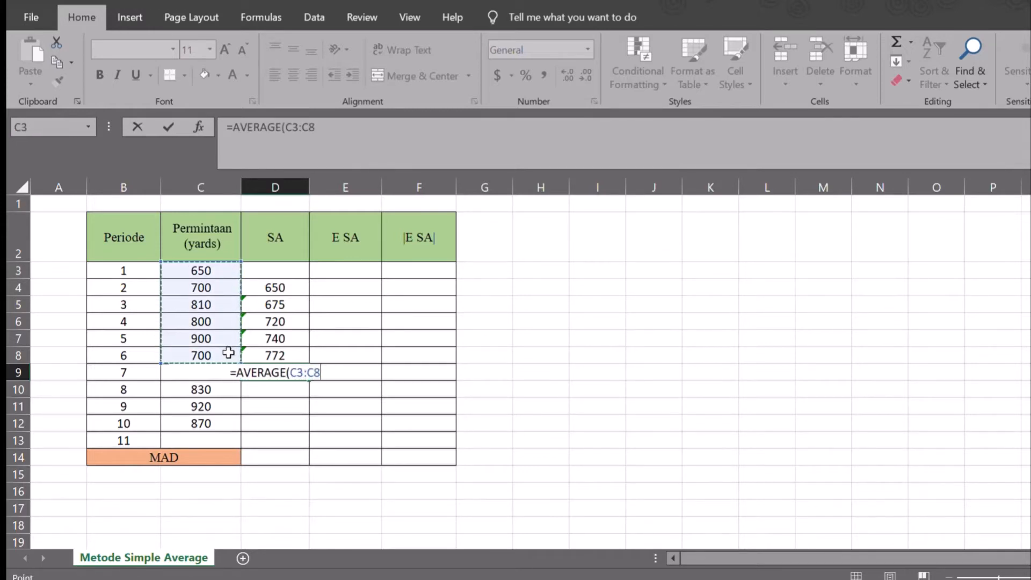
key("Return")
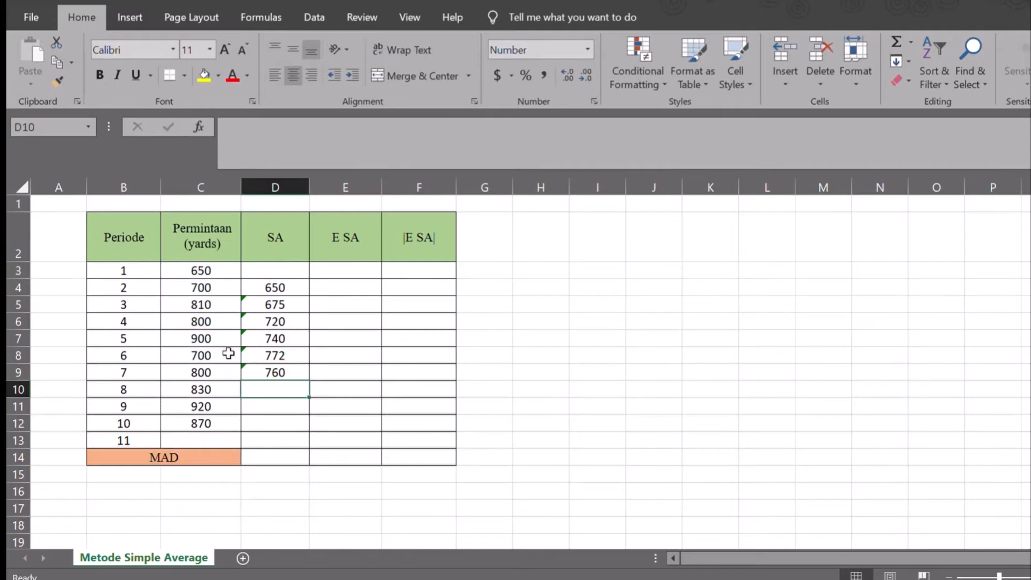
type("=AVERA")
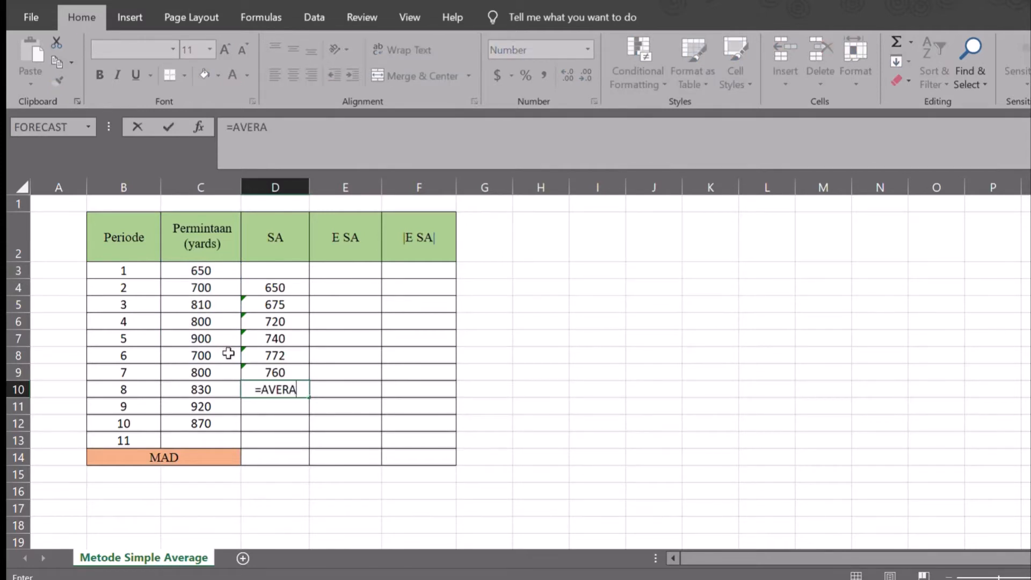
type("GE(")
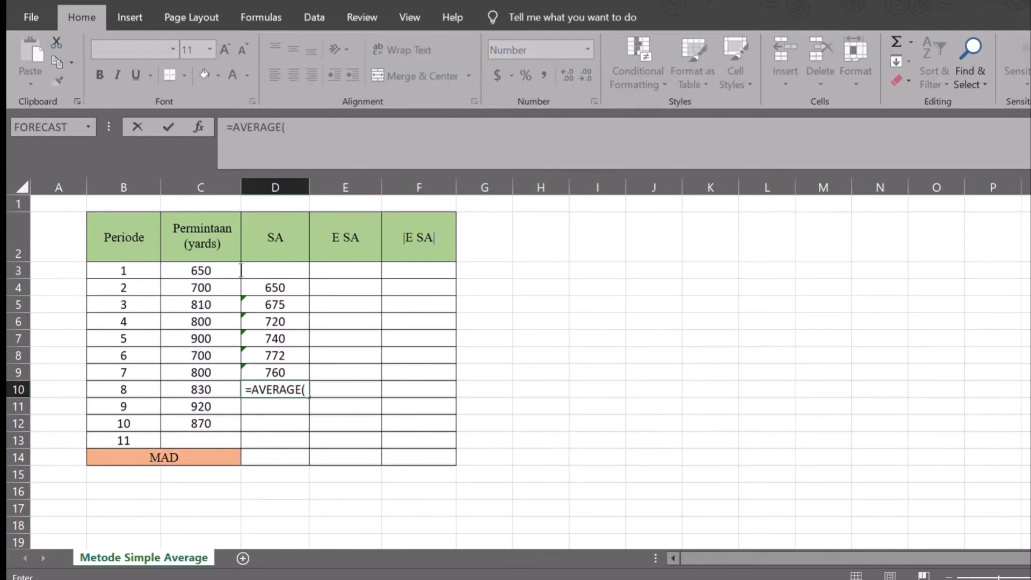
left_click_drag(226, 271, 222, 368)
key("Return")
Calculate the SA forecasts for periods 9 and 10, averaging C3:C10 in D11 and C3:C11 in D12.
type("=AVERAGE")
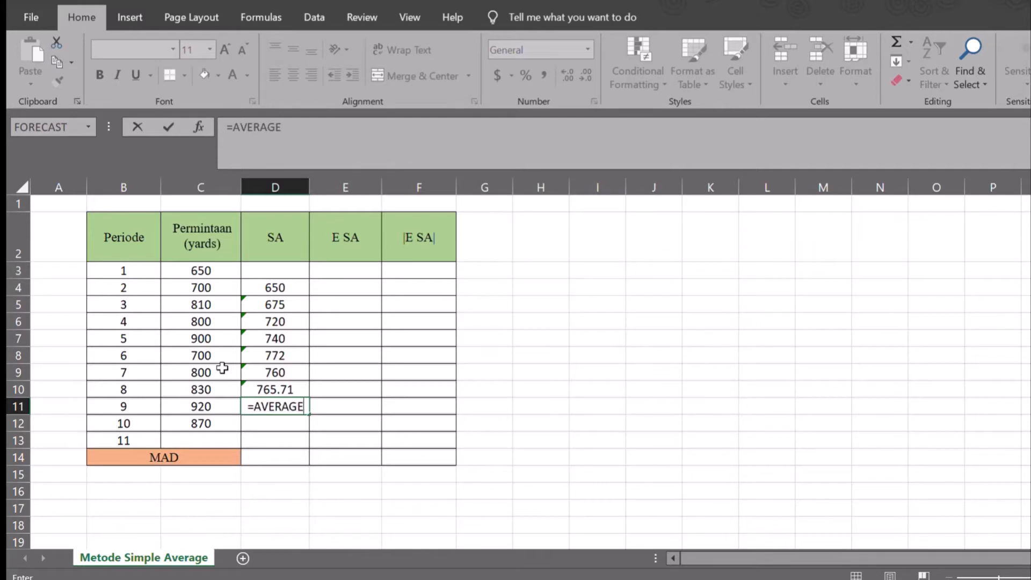
type("(")
left_click_drag(215, 274, 215, 384)
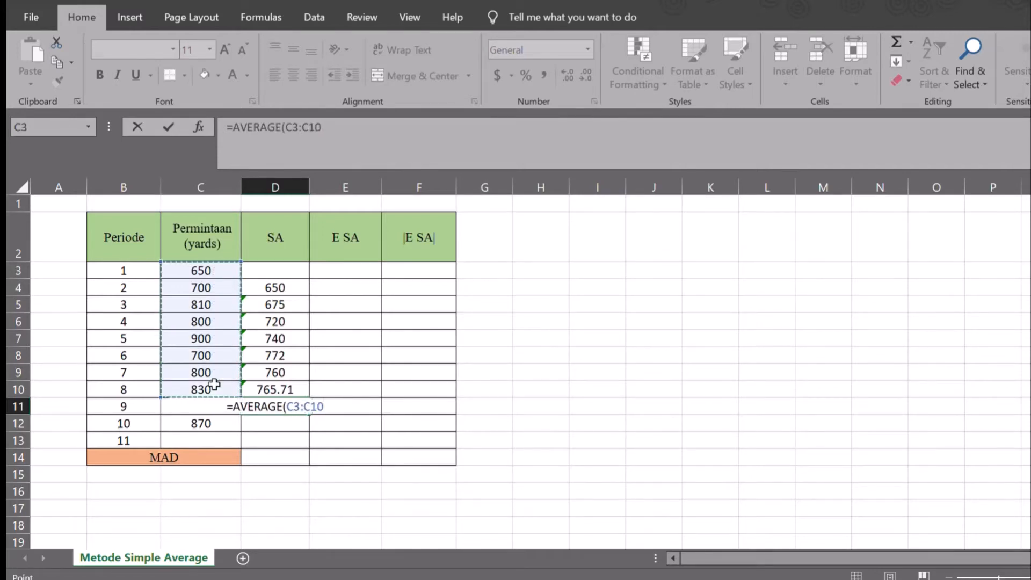
key("Return")
type("=")
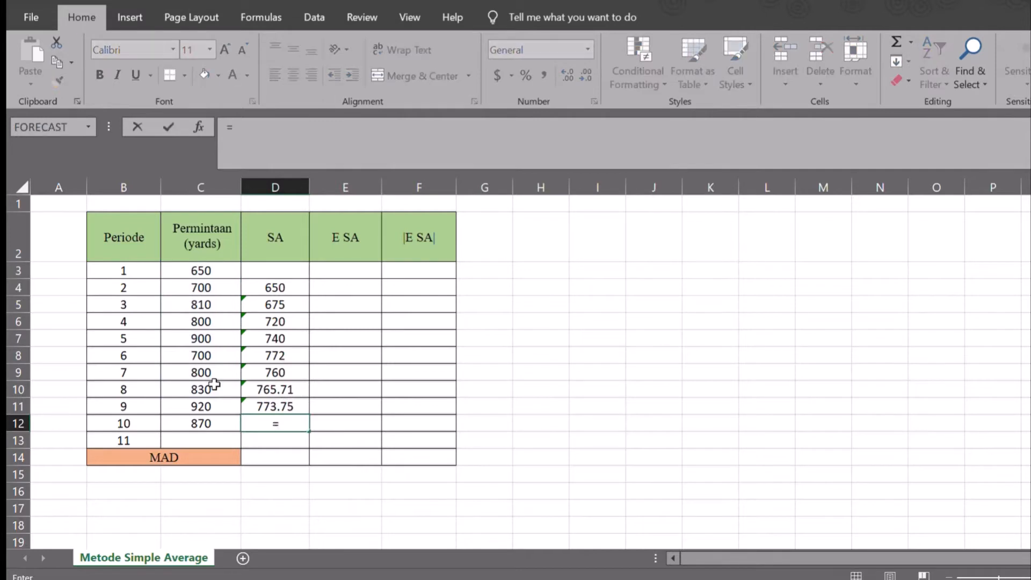
type("AVERAGE")
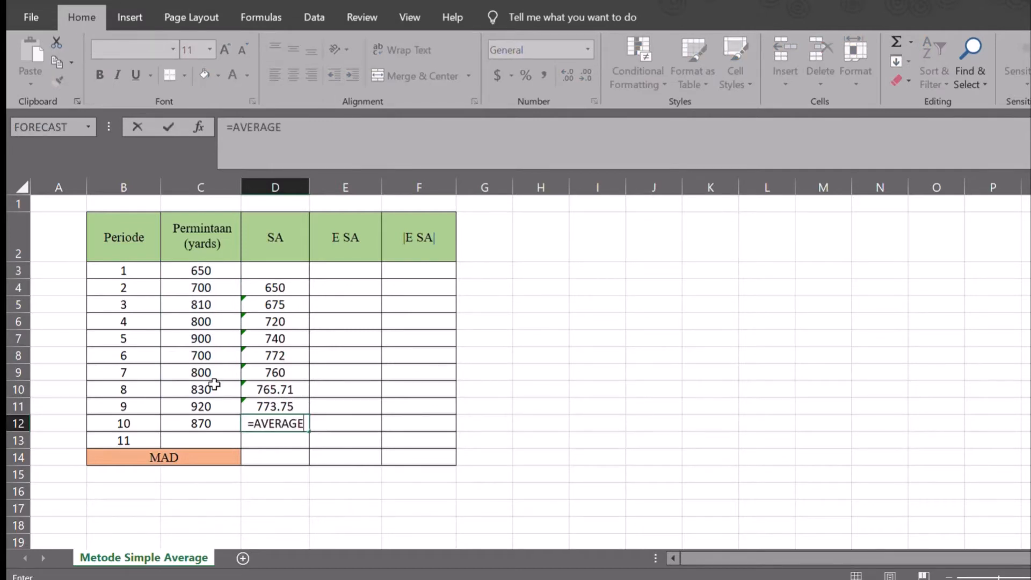
type("(")
left_click_drag(221, 271, 217, 405)
key("Return")
Calculate the SA forecast for period 11 in D13 as the average of C3:C12.
type("=AVE")
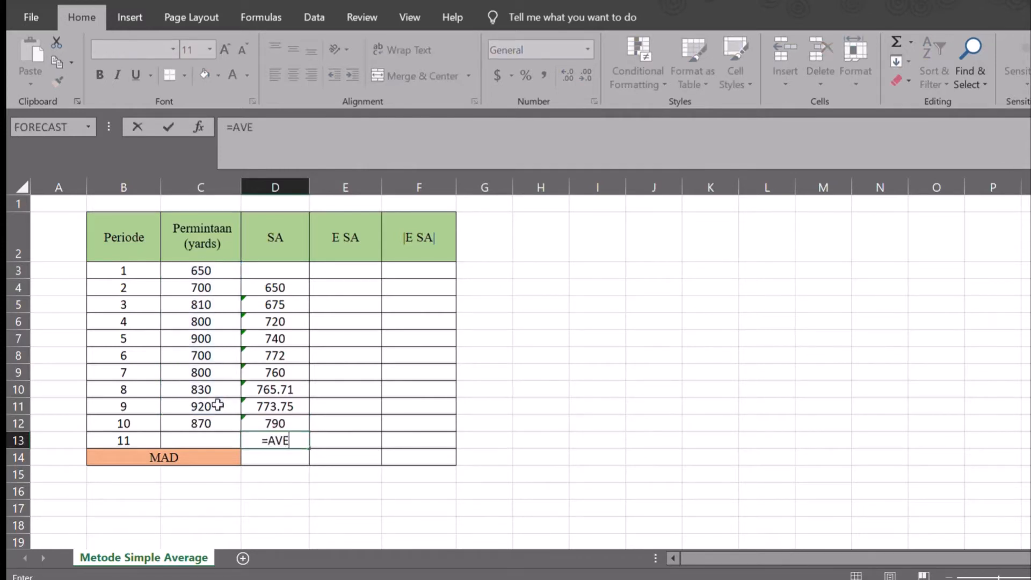
type("RAGE(")
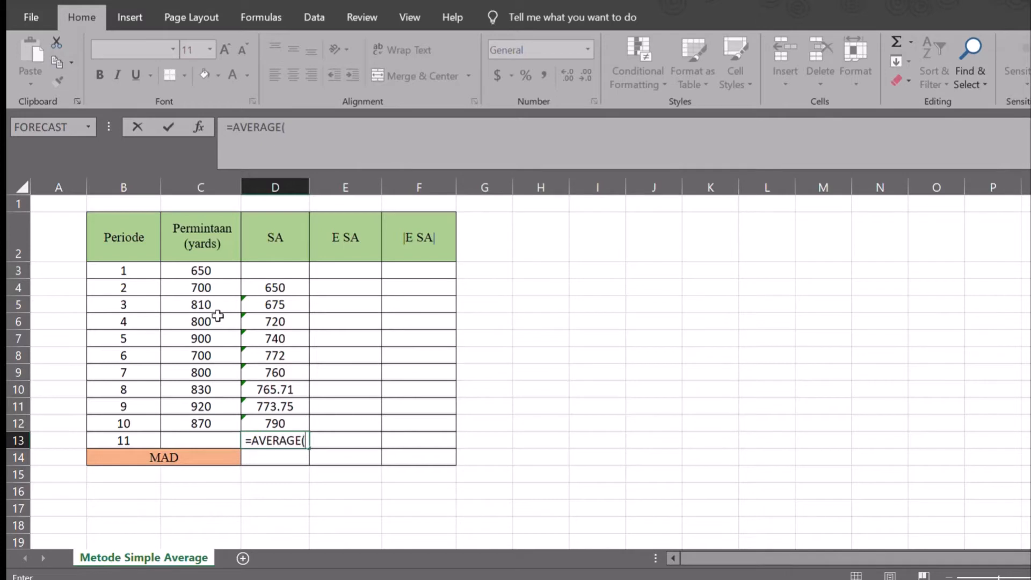
left_click_drag(224, 271, 209, 422)
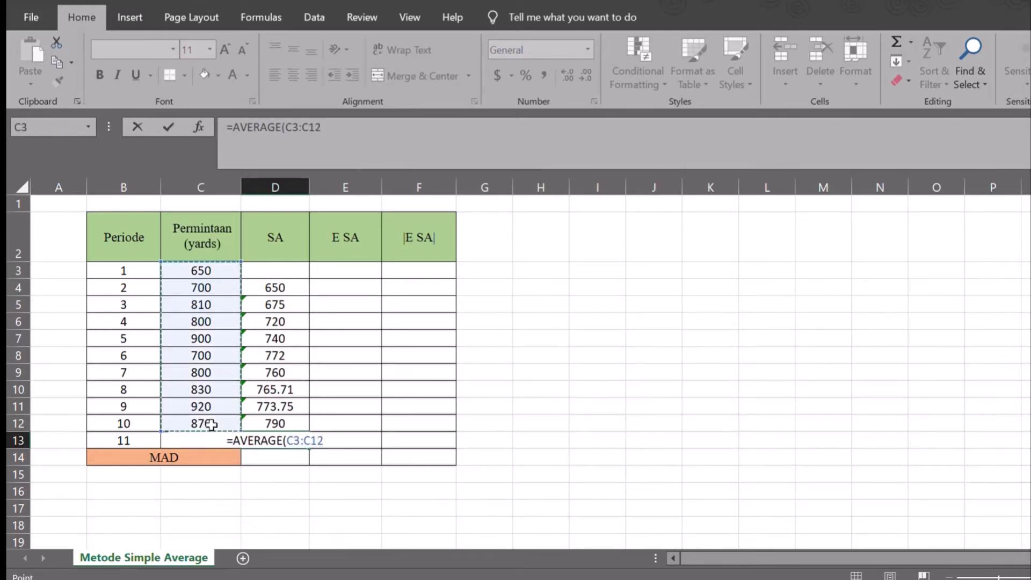
key("Return")
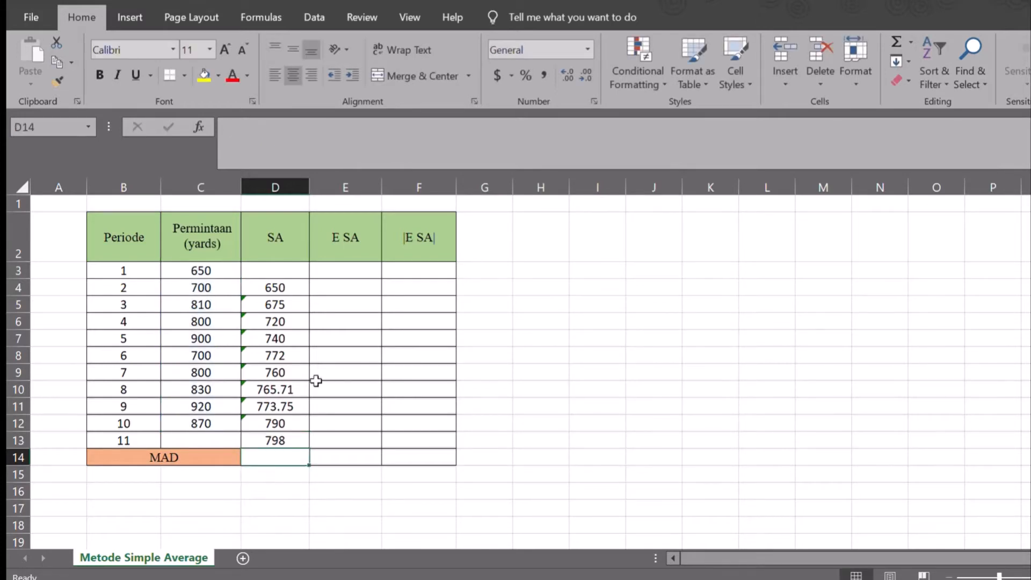
Calculate the E SA error in E4 with =C4-D4 and fill the formula down to E13.
left_click(326, 290)
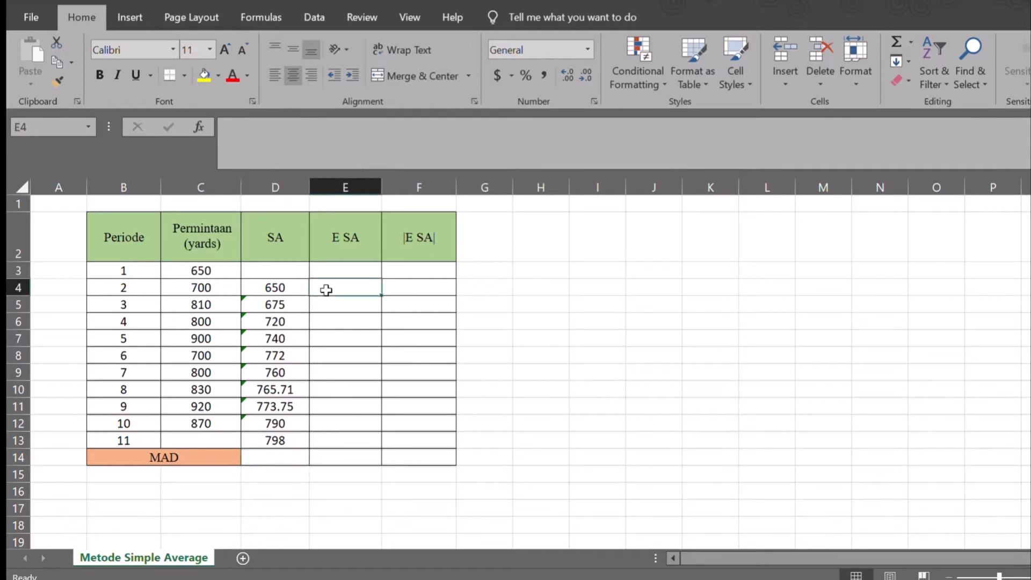
type("=")
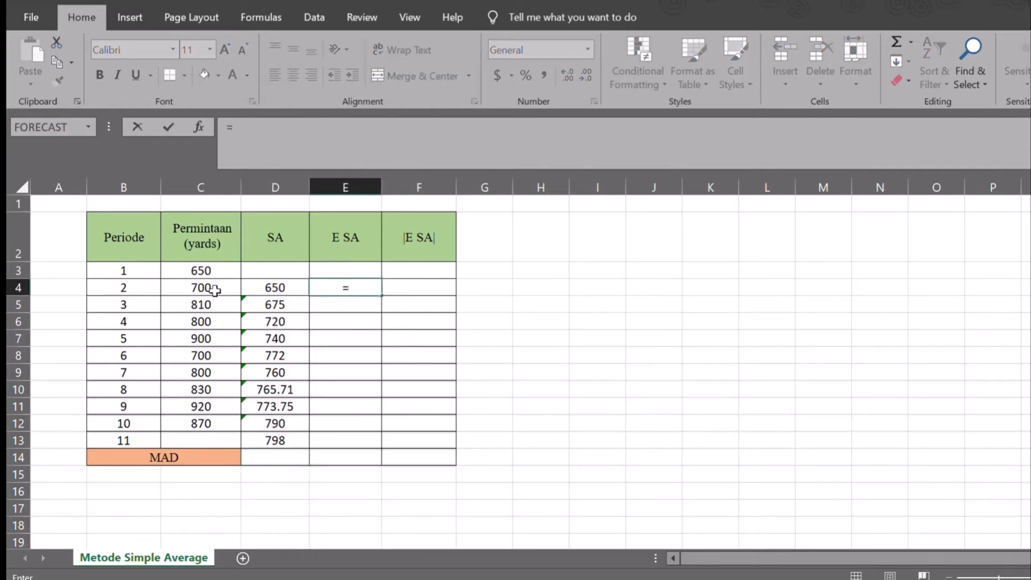
left_click(215, 290)
type("-")
left_click(274, 288)
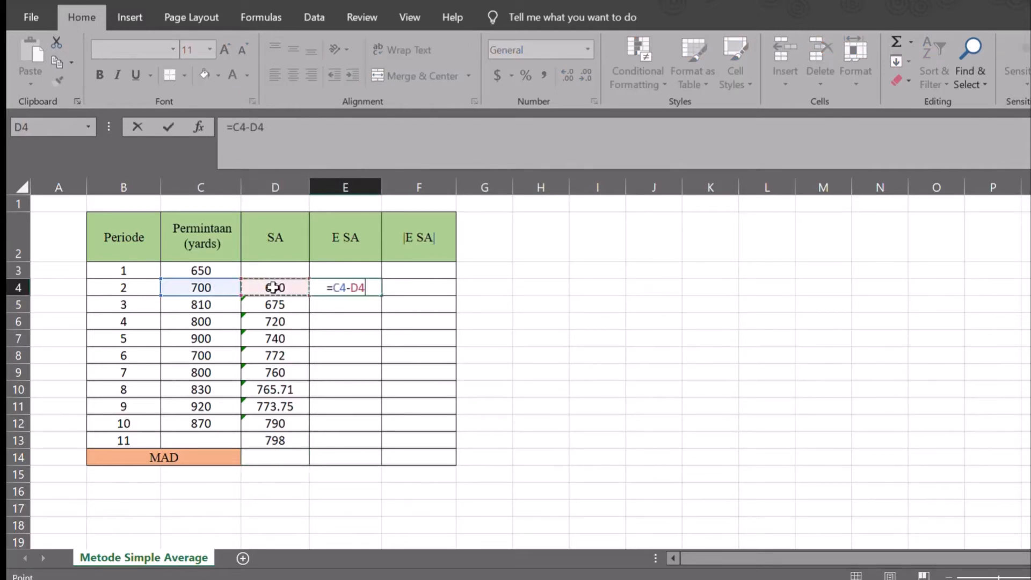
key("Return")
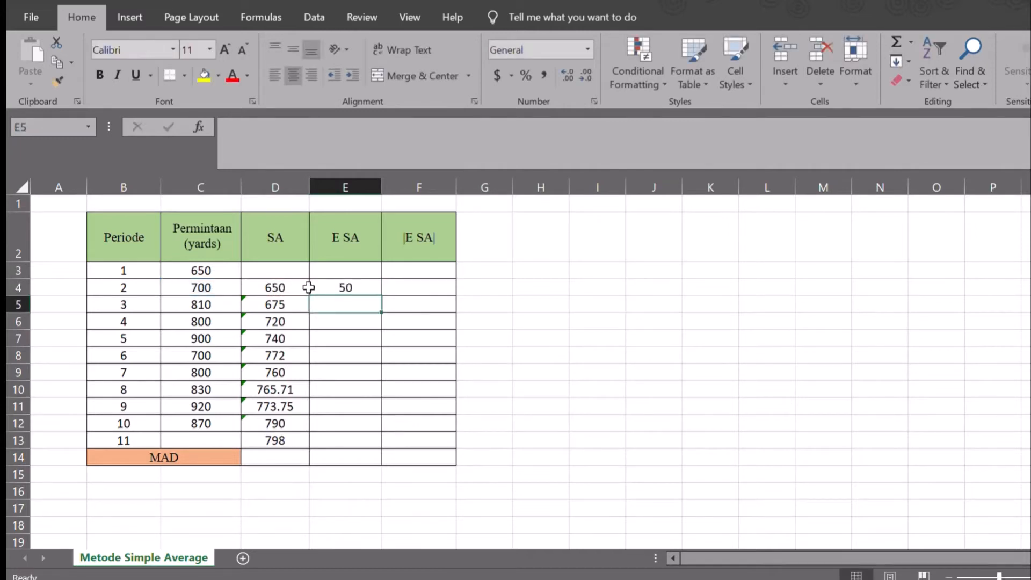
left_click(346, 288)
left_click_drag(380, 297, 369, 442)
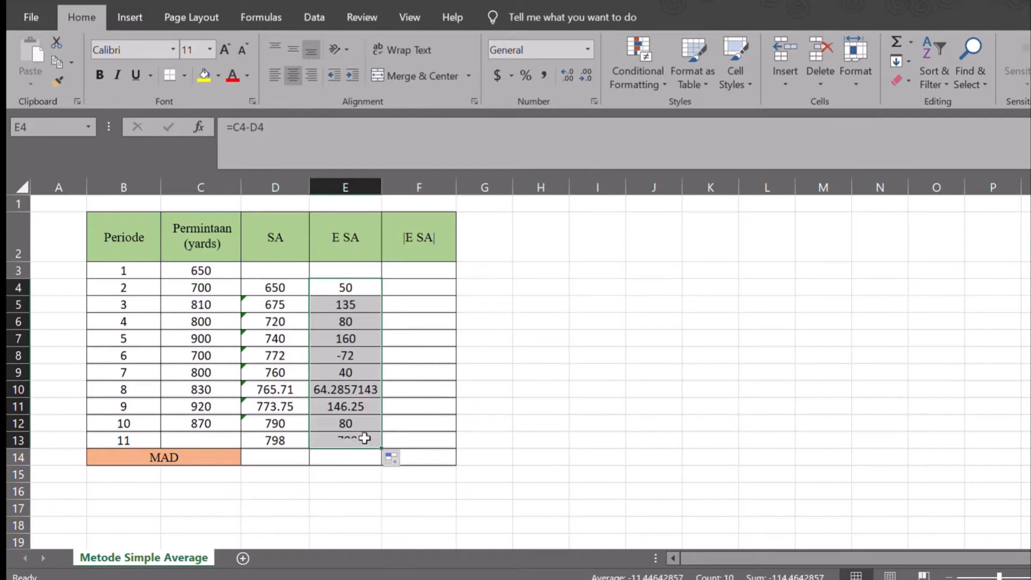
left_click(356, 307)
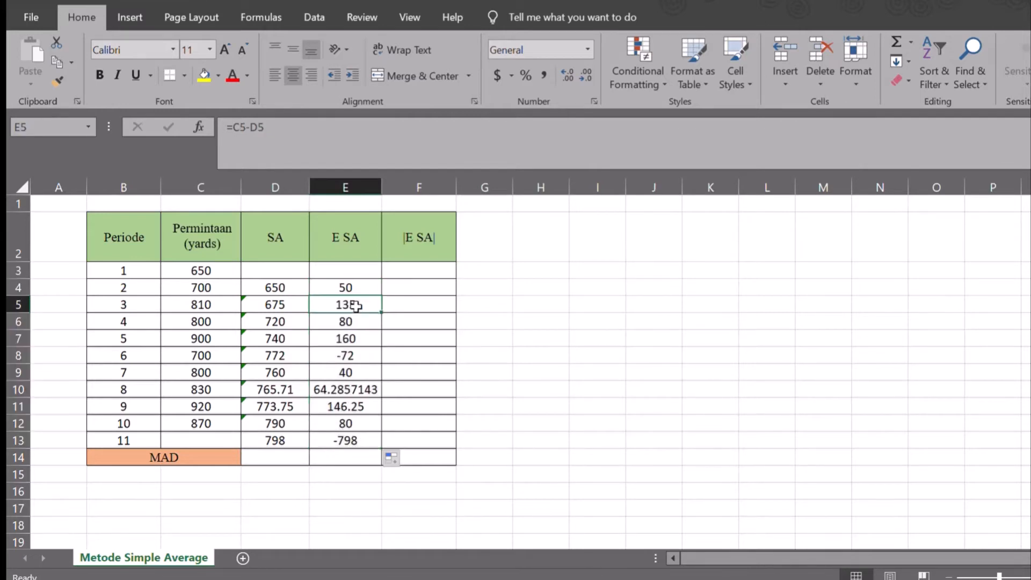
Calculate the absolute error in F4 with the ABS function on E4 and fill the formula down to F13.
left_click(400, 288)
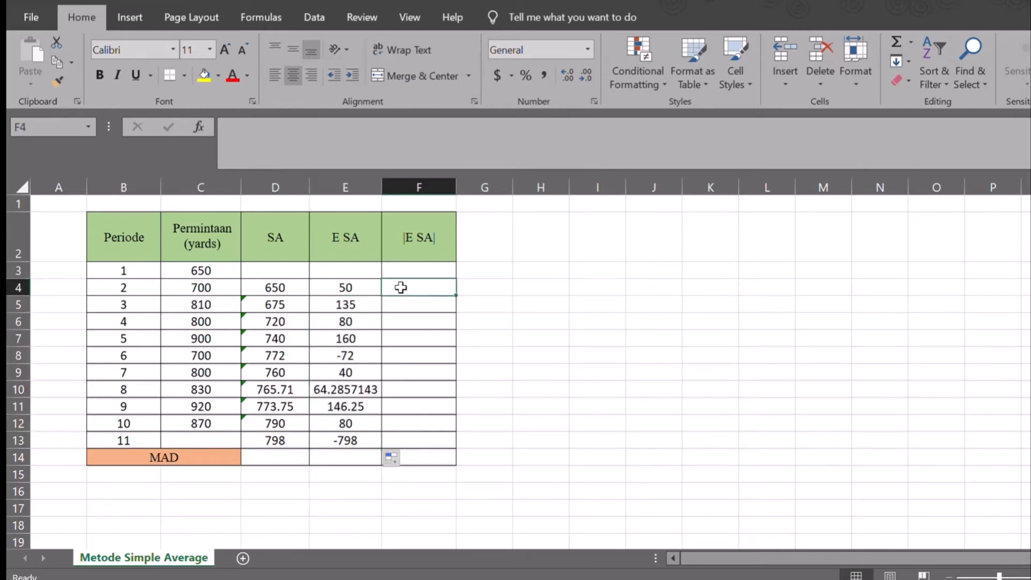
type("=AB")
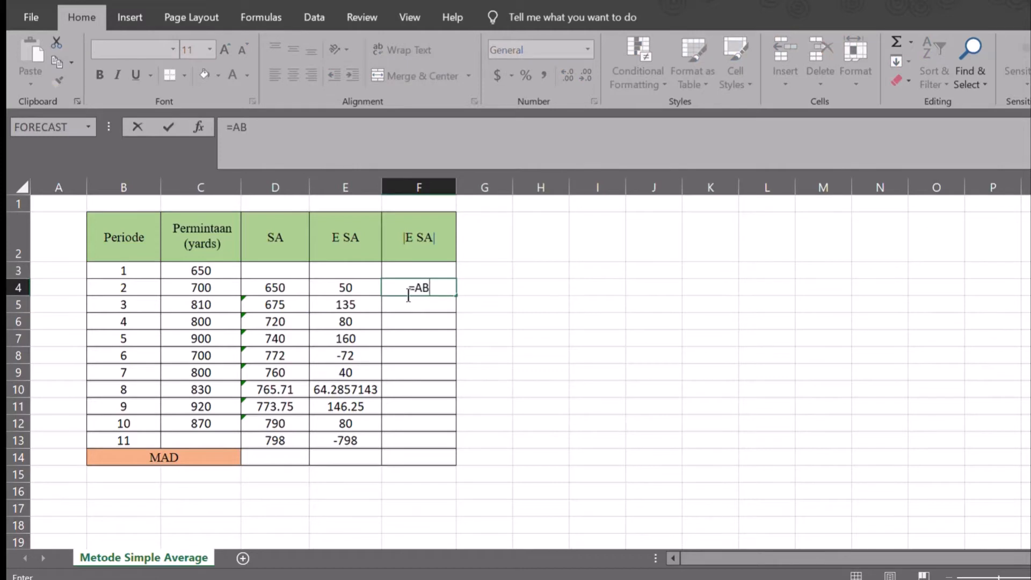
type("S(")
left_click(359, 288)
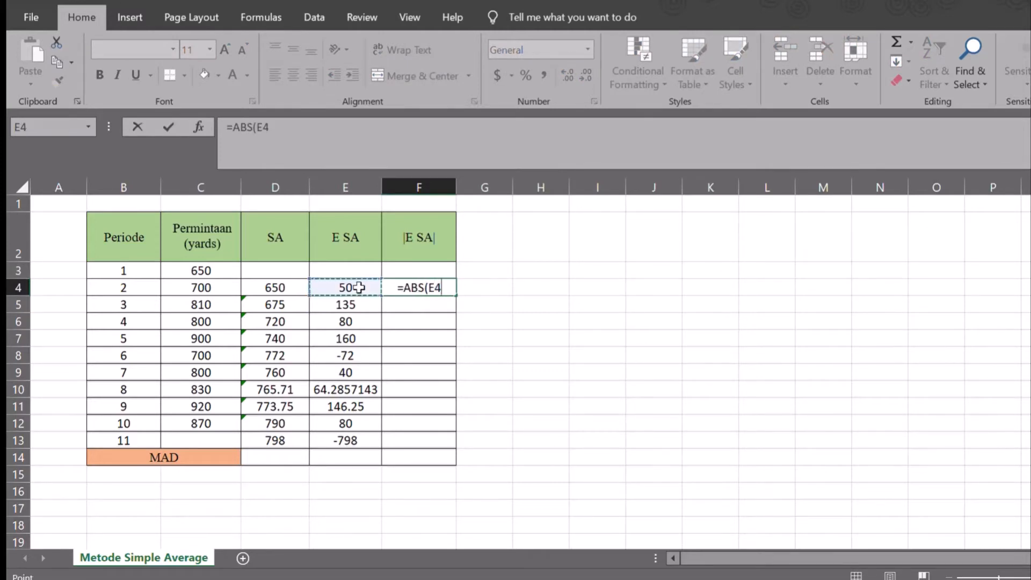
key("Return")
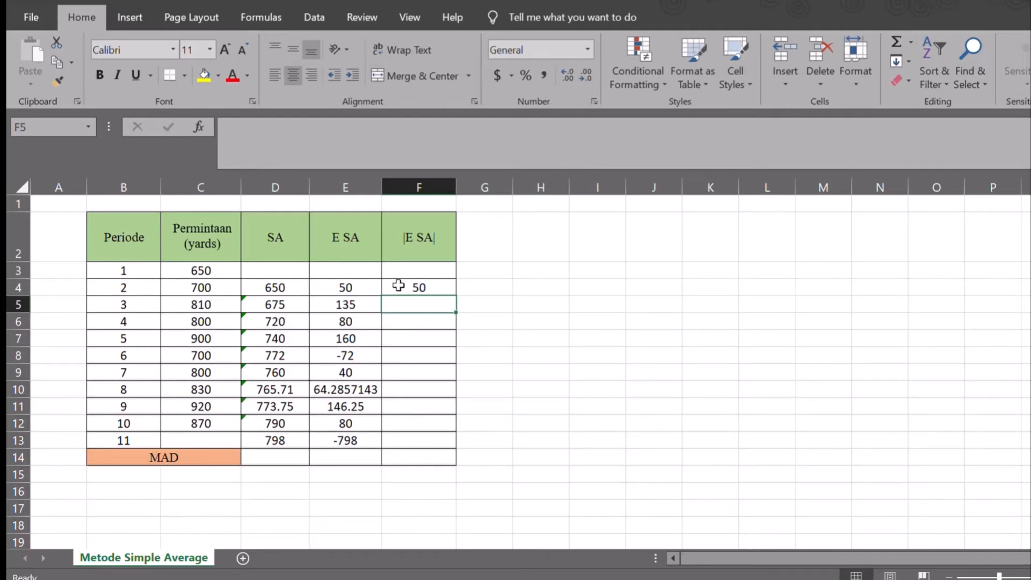
left_click(398, 285)
left_click_drag(455, 298, 444, 442)
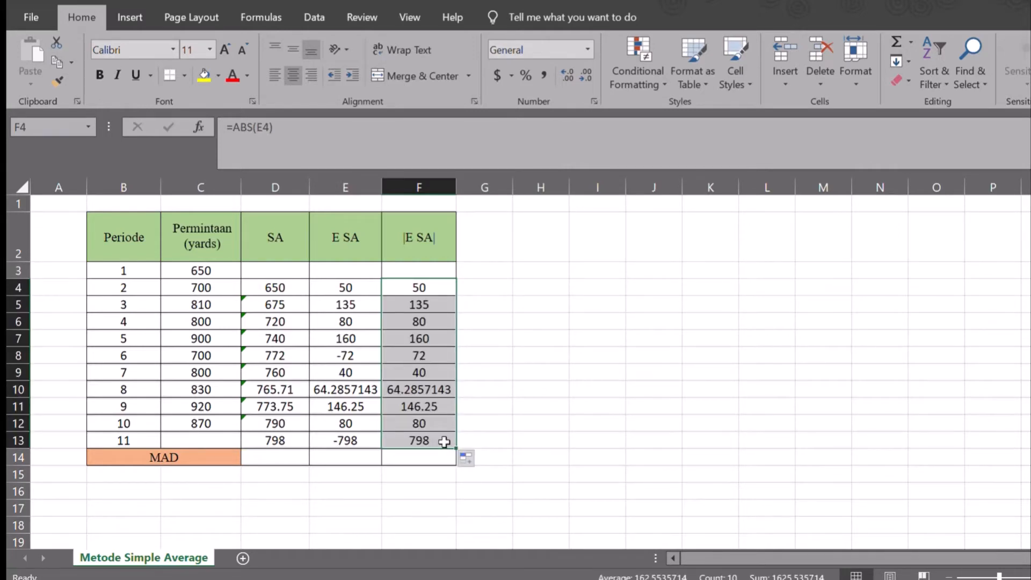
Calculate the simple average method's MAD in F14 as the average of the absolute errors in F3:F13.
left_click(425, 454)
type("=")
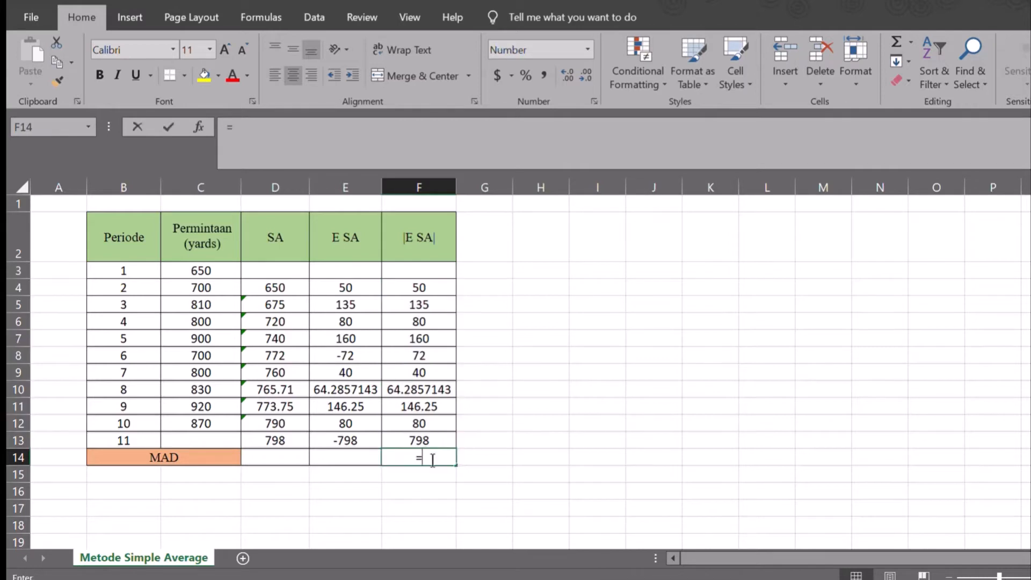
type("AVER")
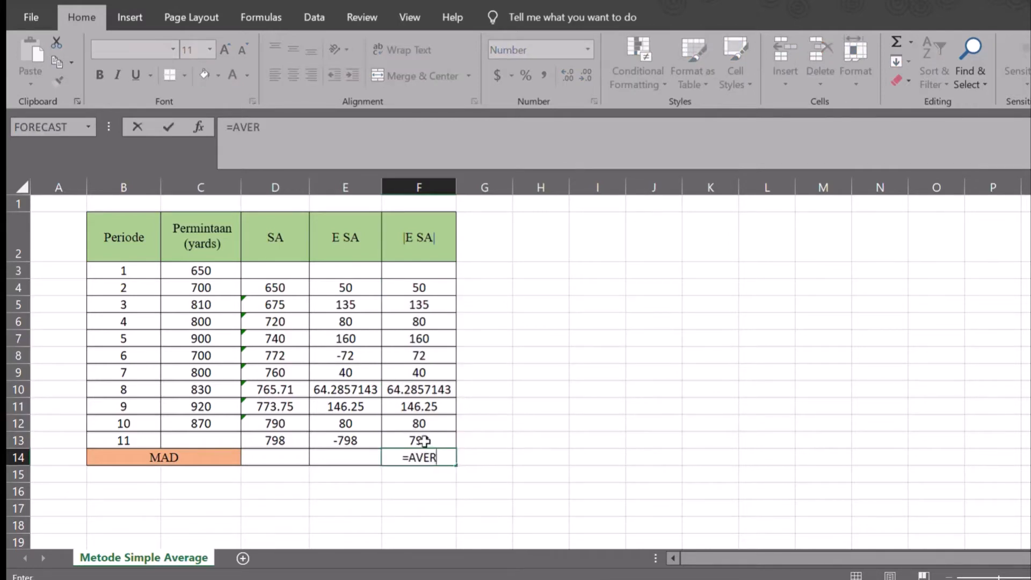
type("AGE(")
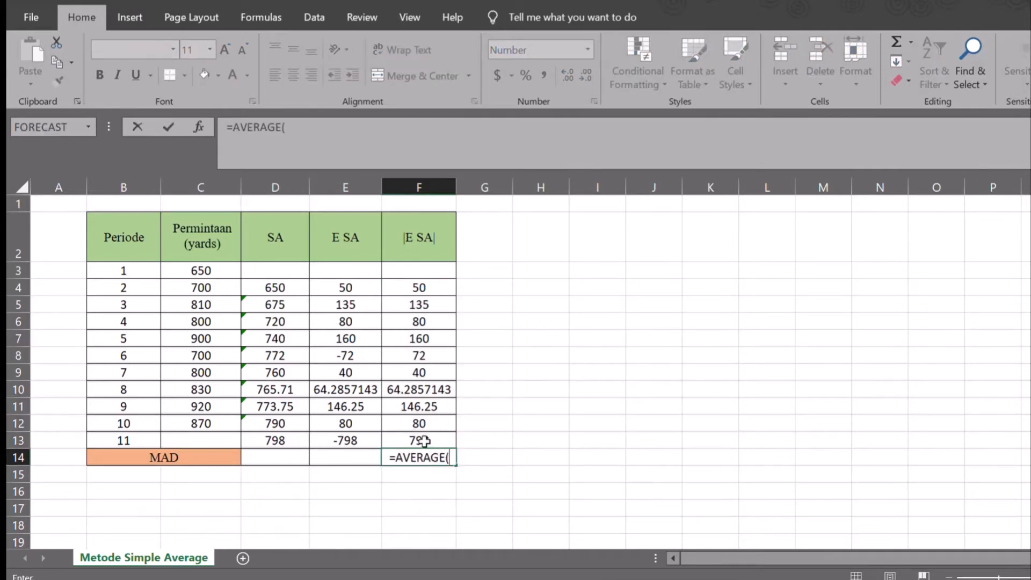
left_click_drag(426, 272, 411, 435)
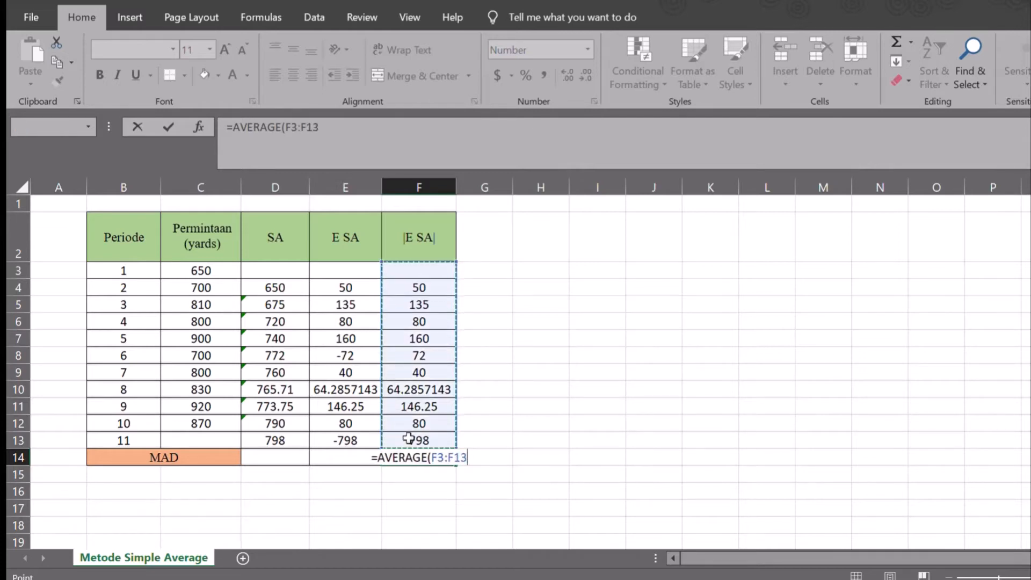
key("Return")
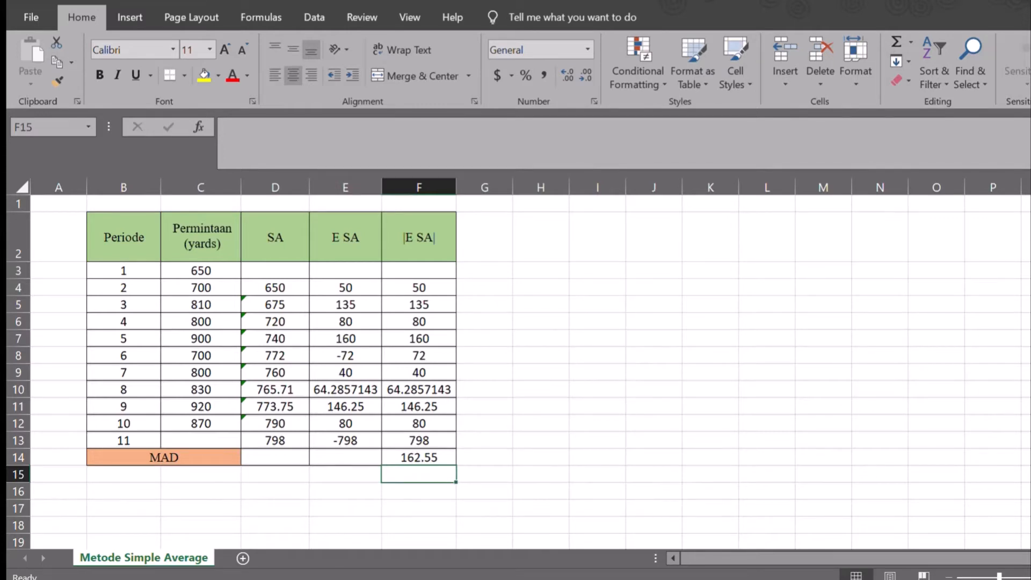
Review the extended simple average tables for further periods below the first table.
scroll(519, 371, "down", 5)
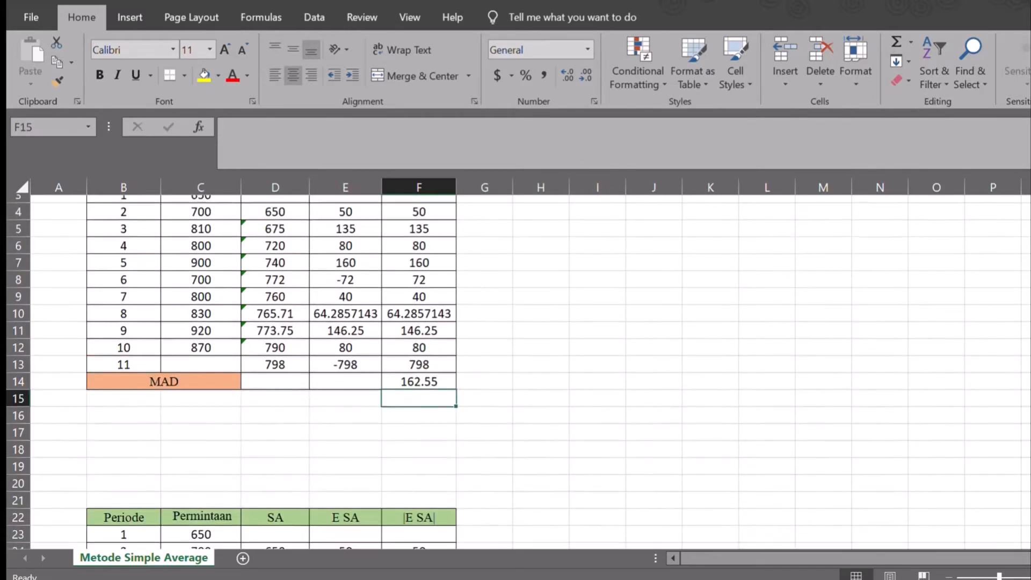
scroll(519, 371, "down", 1)
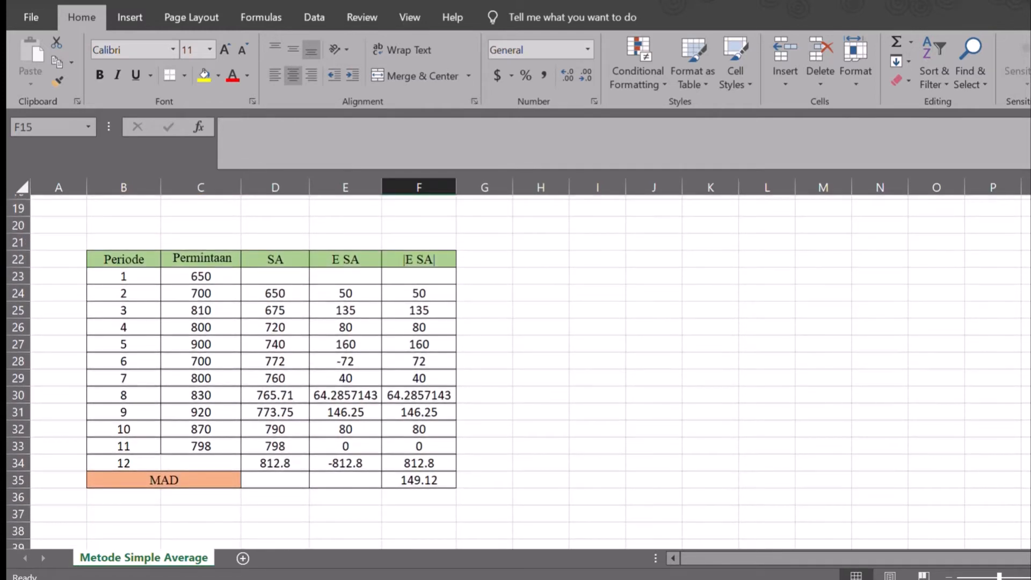
scroll(519, 371, "down", 5)
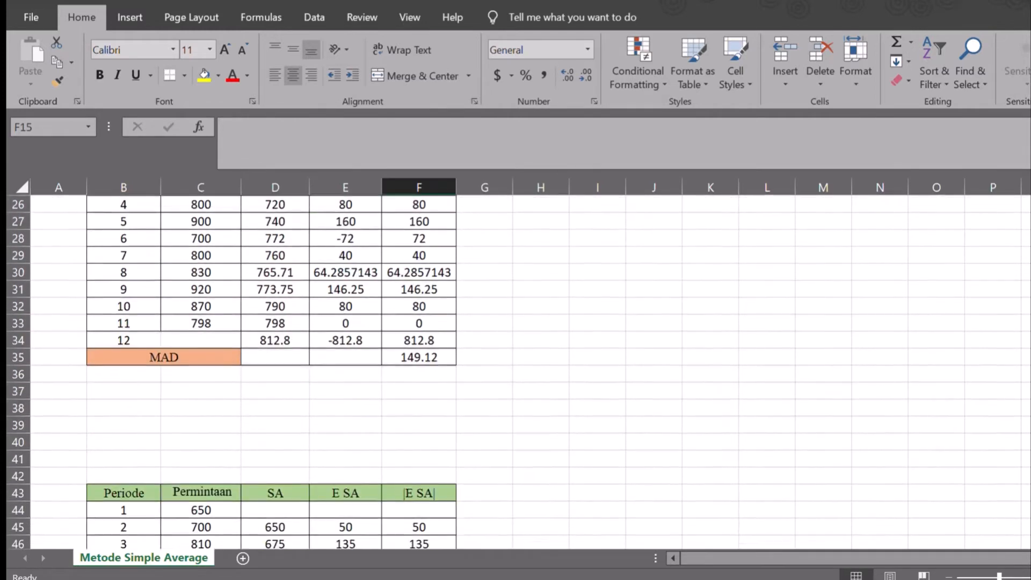
scroll(519, 370, "down", 1)
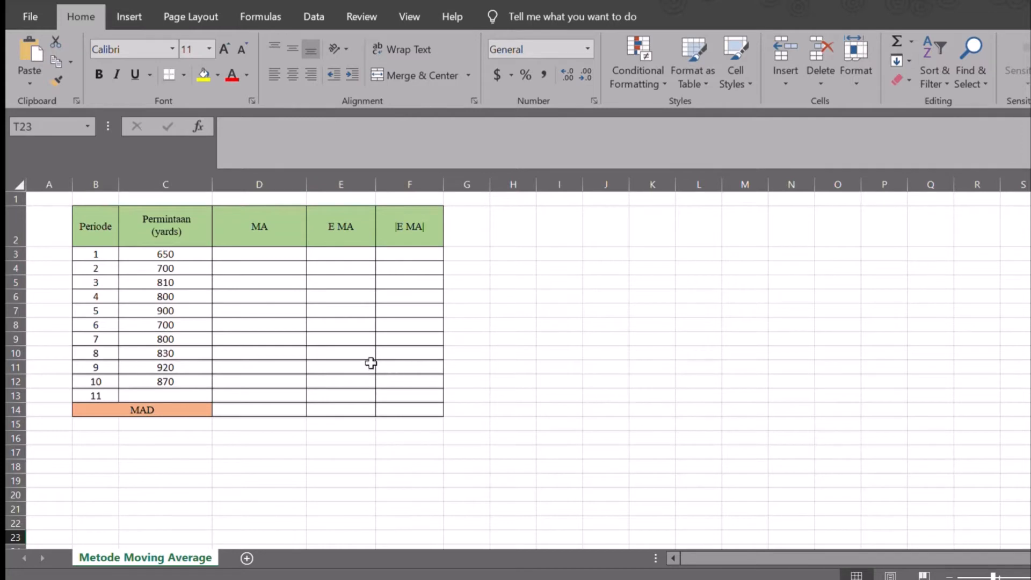
Calculate the three-period MA forecasts for periods 4 and 5 in the moving average table, averaging C3:C5 in D6 and C4:C6 in D7.
left_click(272, 293)
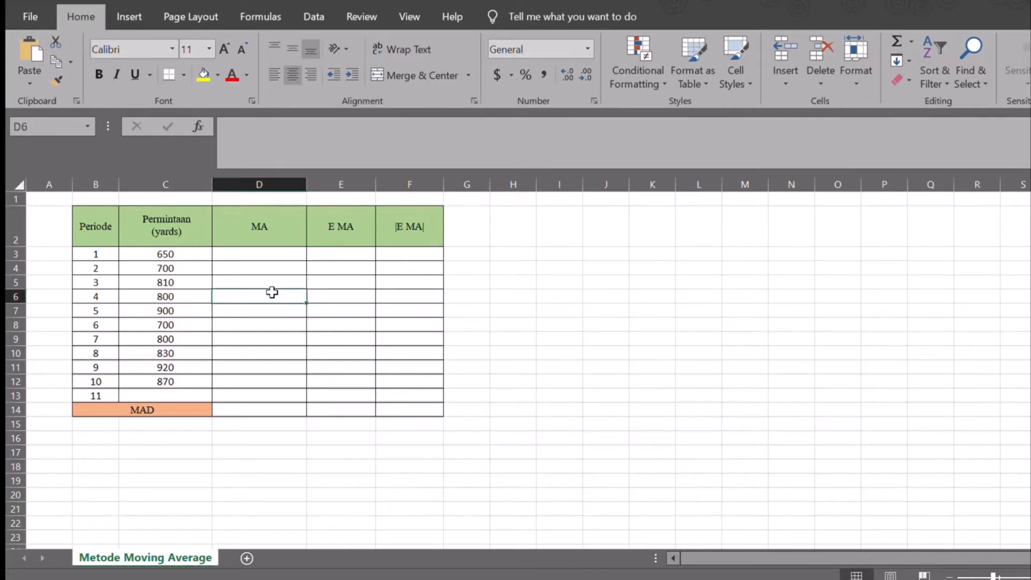
type("=AVERAG")
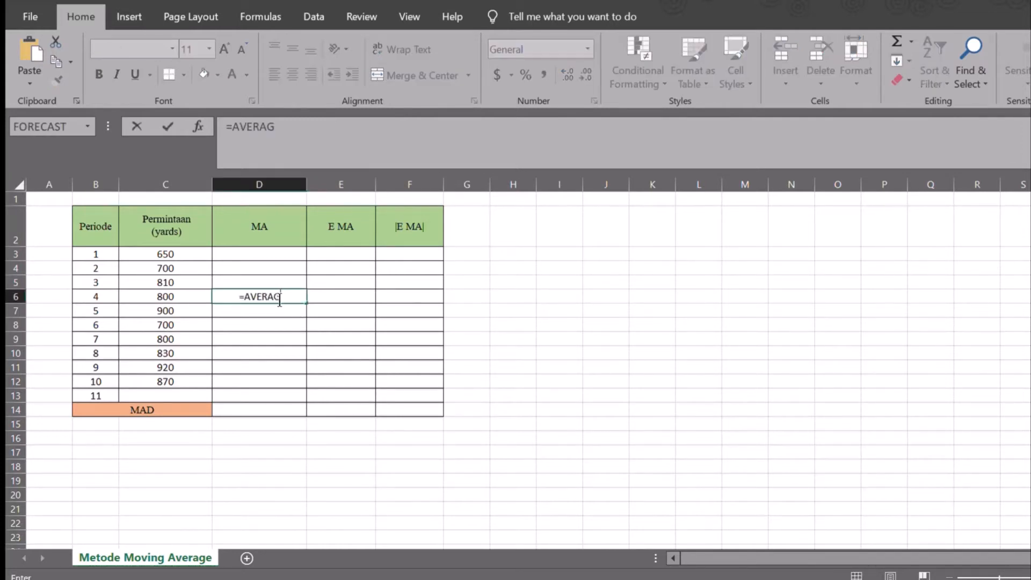
type("E(")
left_click_drag(191, 255, 190, 279)
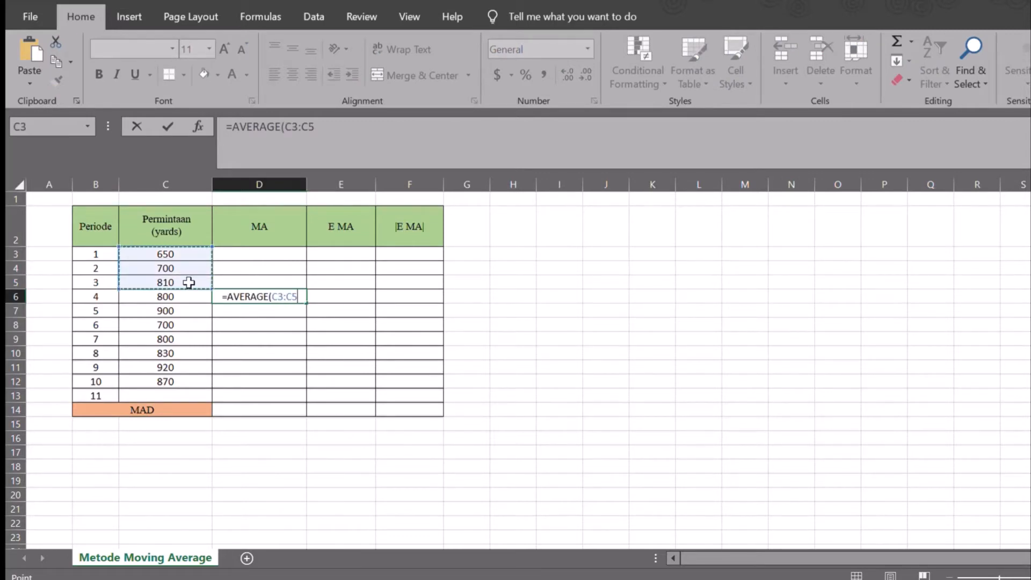
key("Return")
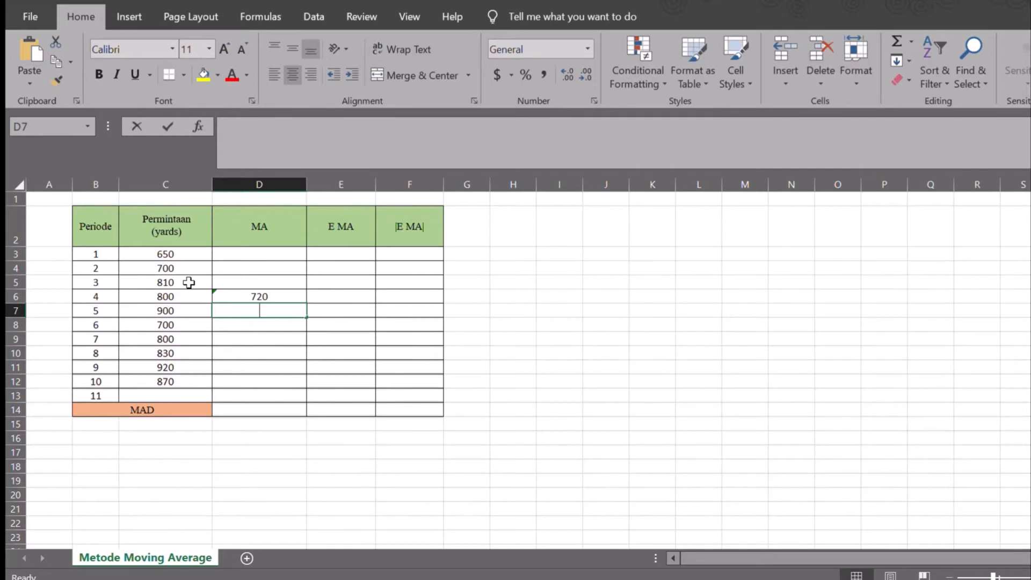
type("=AVERAGE(")
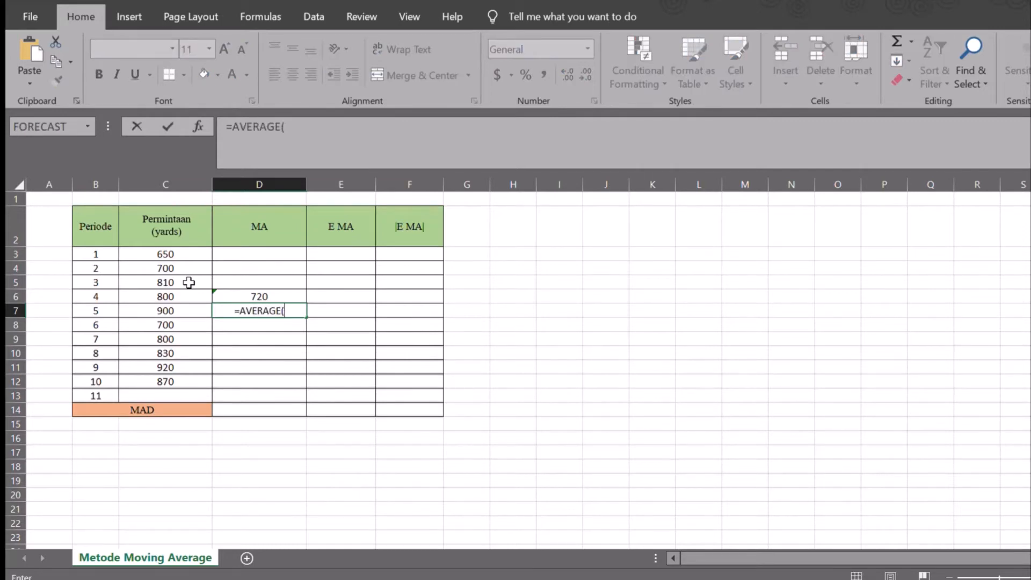
left_click_drag(188, 273, 190, 300)
key("Return")
Calculate the MA forecasts for periods 6 and 7, averaging C5:C7 in D8 and C6:C8 in D9.
type("=")
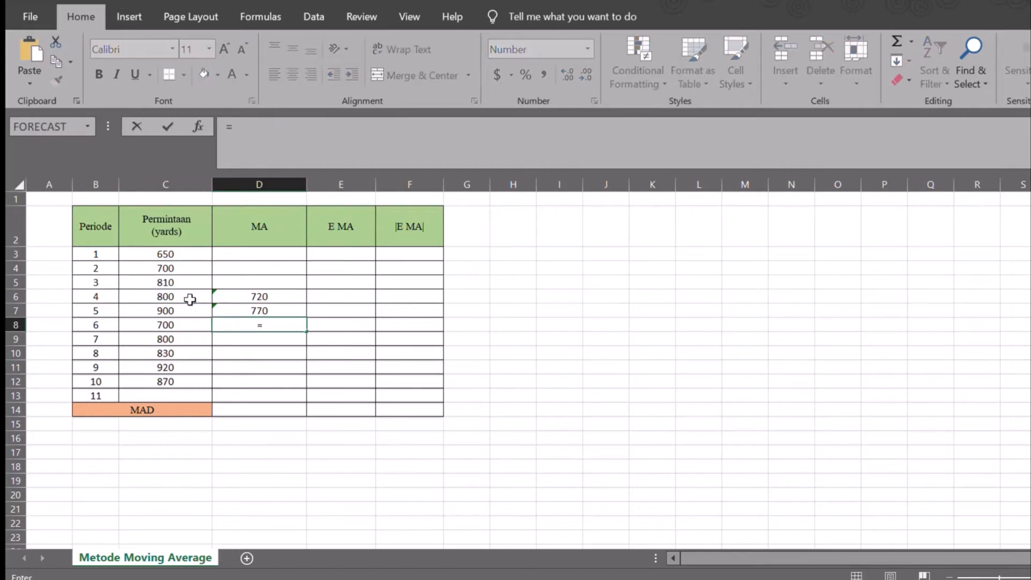
type("AVERAGE(")
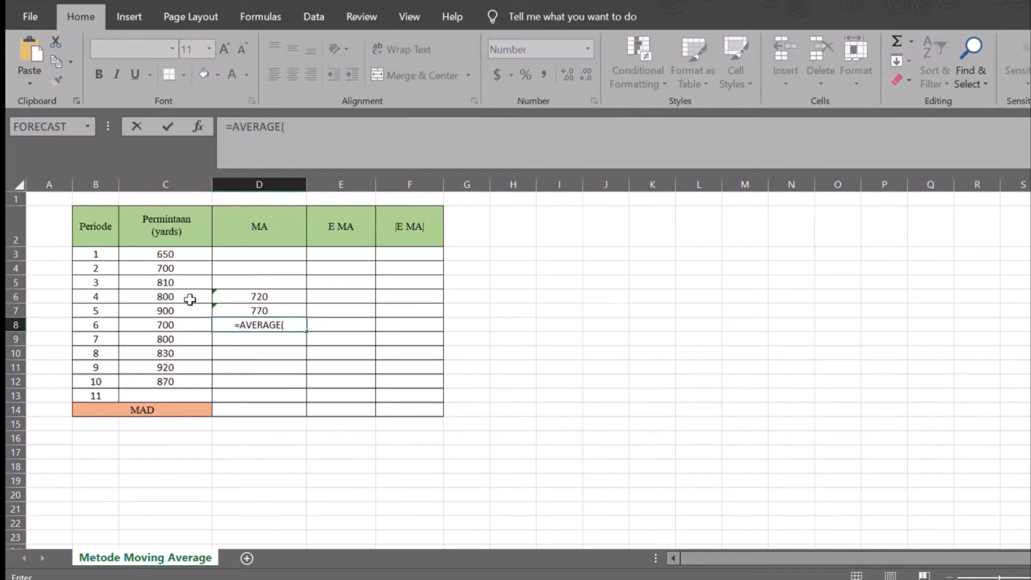
left_click_drag(194, 278, 192, 309)
key("Return")
type("=AVERAGE(")
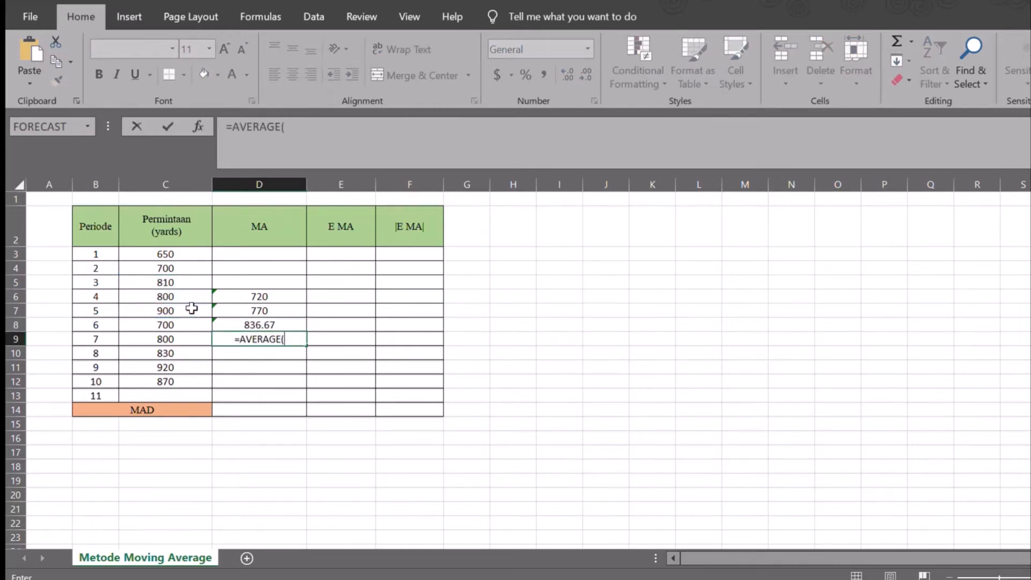
left_click_drag(194, 296, 195, 327)
key("Return")
Calculate the MA forecasts for periods 8 and 9, averaging C7:C9 in D10 and C8:C10 in D11.
type("=AVERAGE(")
left_click_drag(193, 307, 196, 349)
key("Return")
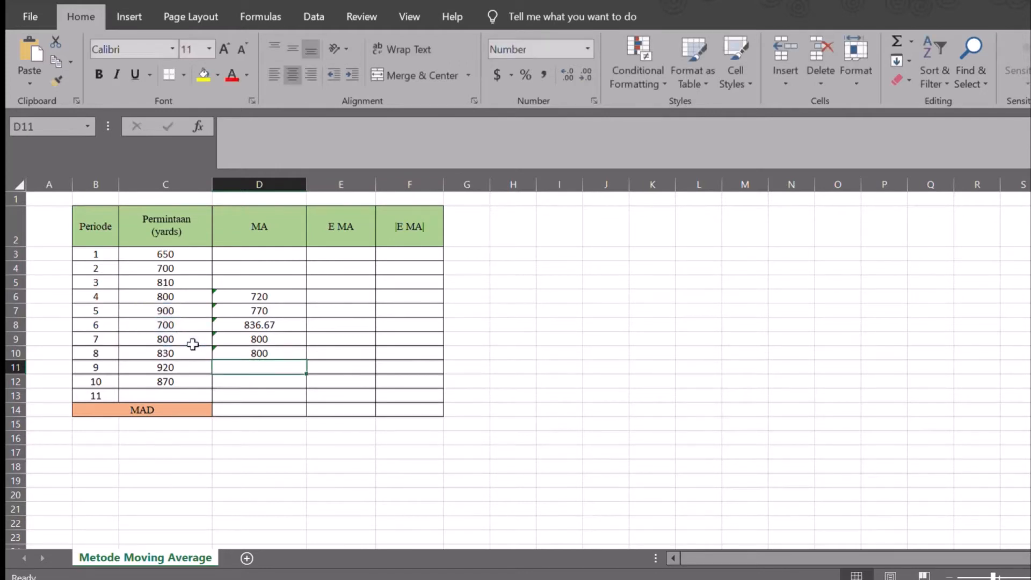
type("=AVERAGE(")
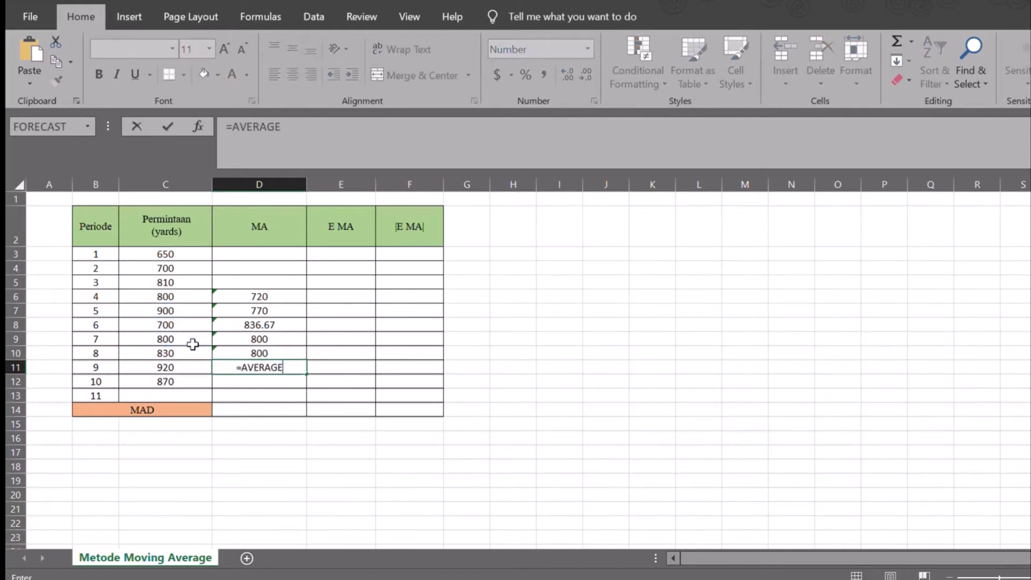
left_click_drag(194, 321, 189, 352)
key("Return")
Calculate the MA forecasts for periods 10 and 11, averaging C9:C11 in D12 and C10:C12 in D13.
type("=AVERAGE(")
left_click_drag(189, 337, 181, 364)
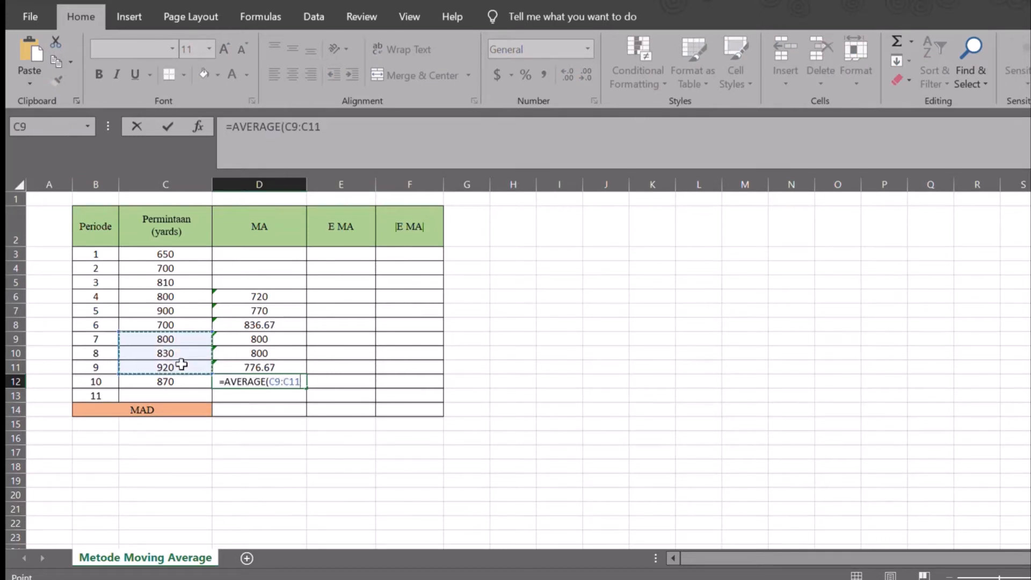
key("Return")
type("=AVERAGE(")
left_click_drag(181, 350, 180, 381)
key("Return")
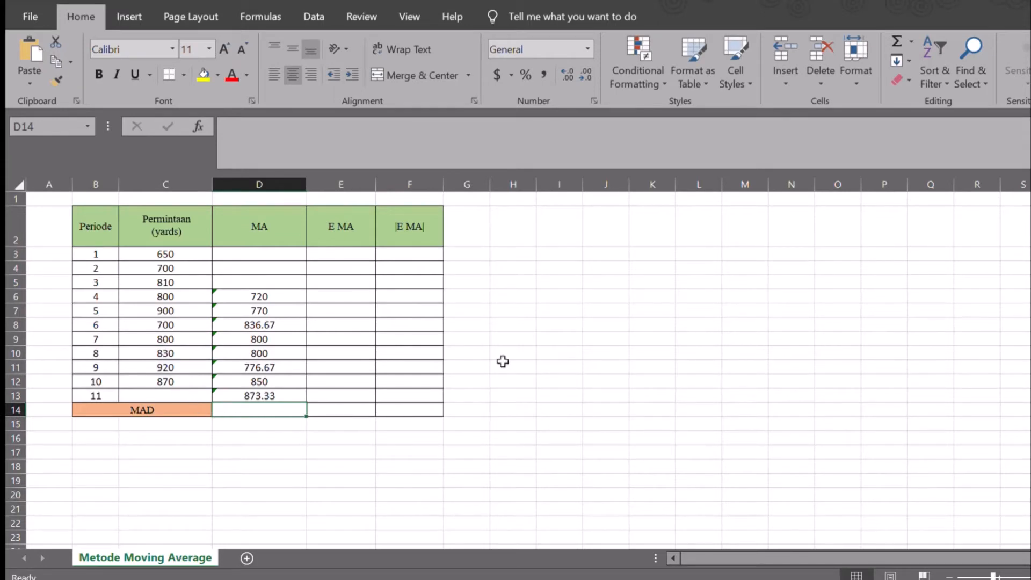
Calculate the E MA error in E6 with =C6-D6 and fill the formula down to E13.
left_click(474, 296)
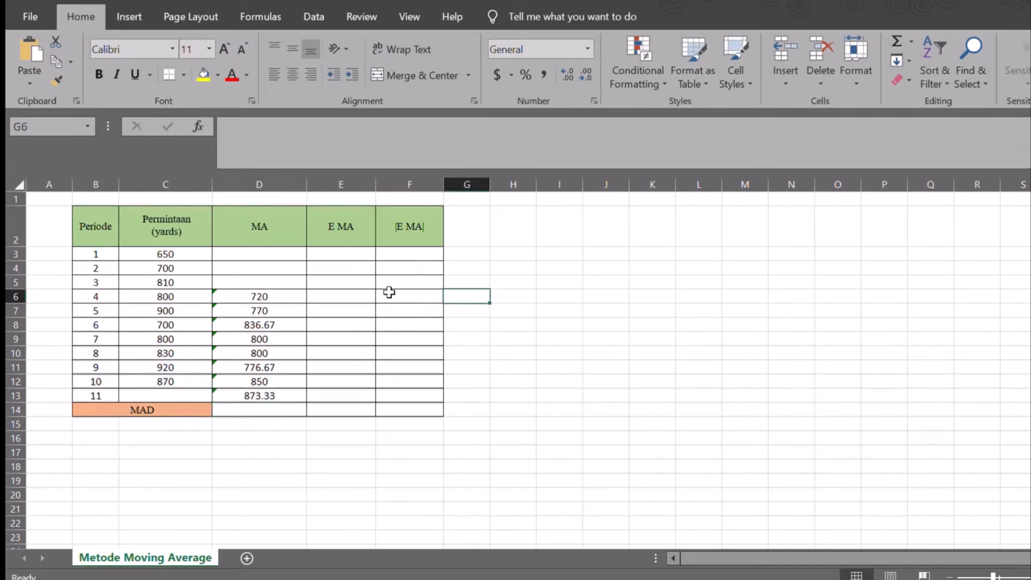
left_click(346, 299)
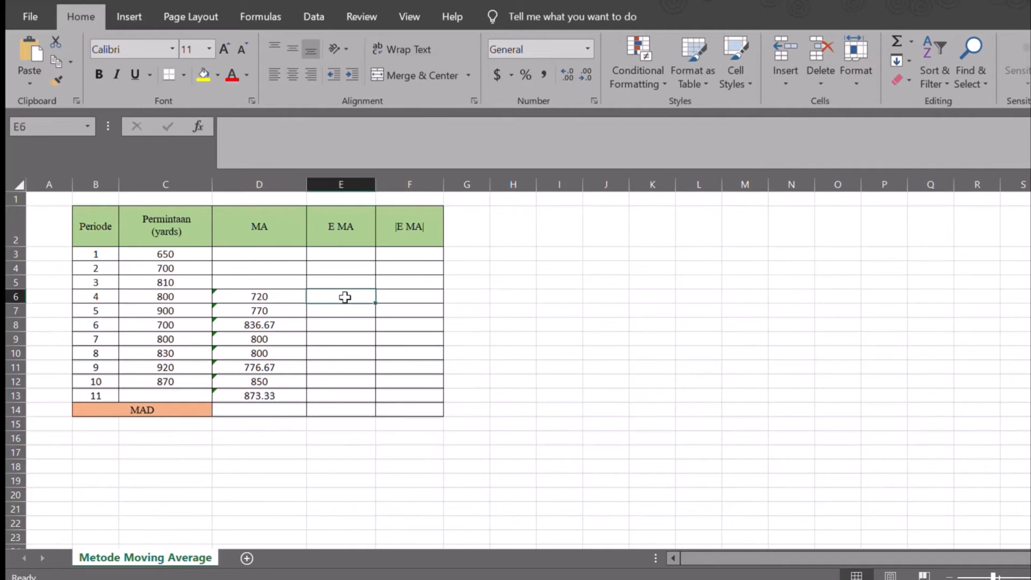
type("=")
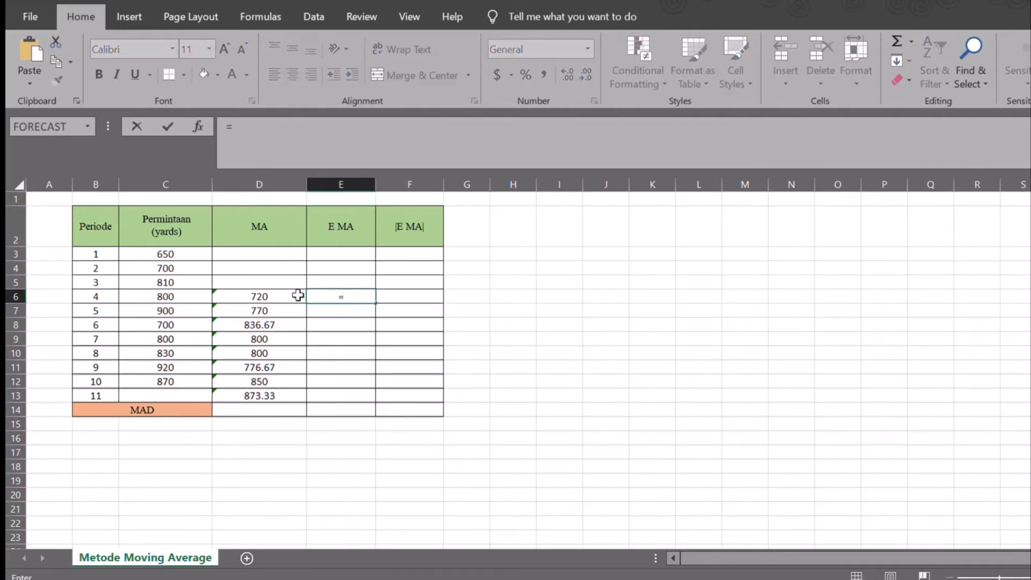
left_click(190, 297)
type("-")
left_click(229, 296)
key("Return")
left_click(361, 295)
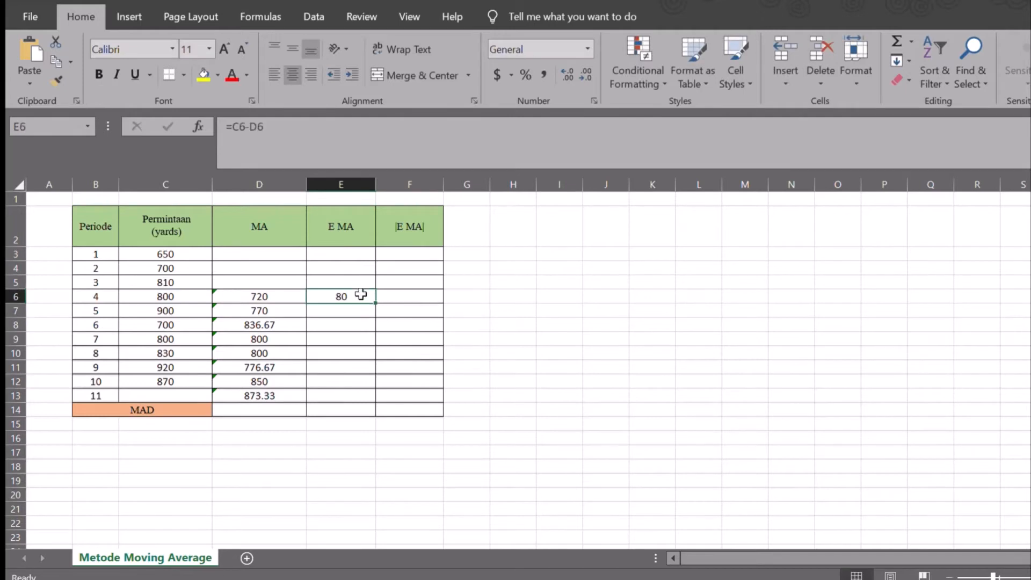
left_click_drag(374, 302, 368, 395)
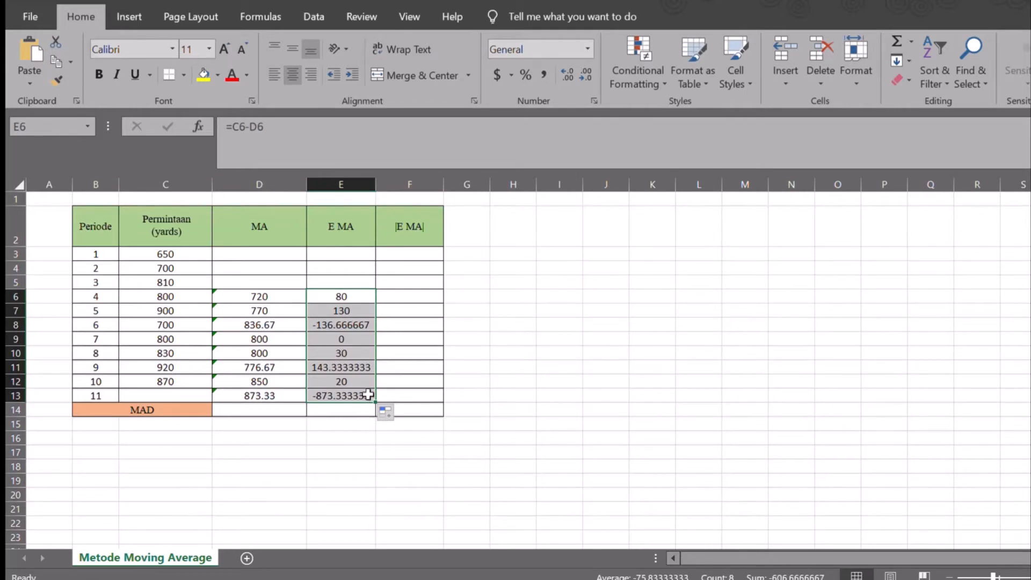
Calculate the absolute MA error in F6 with the ABS function on E6 and fill the formula down to F13.
left_click(413, 296)
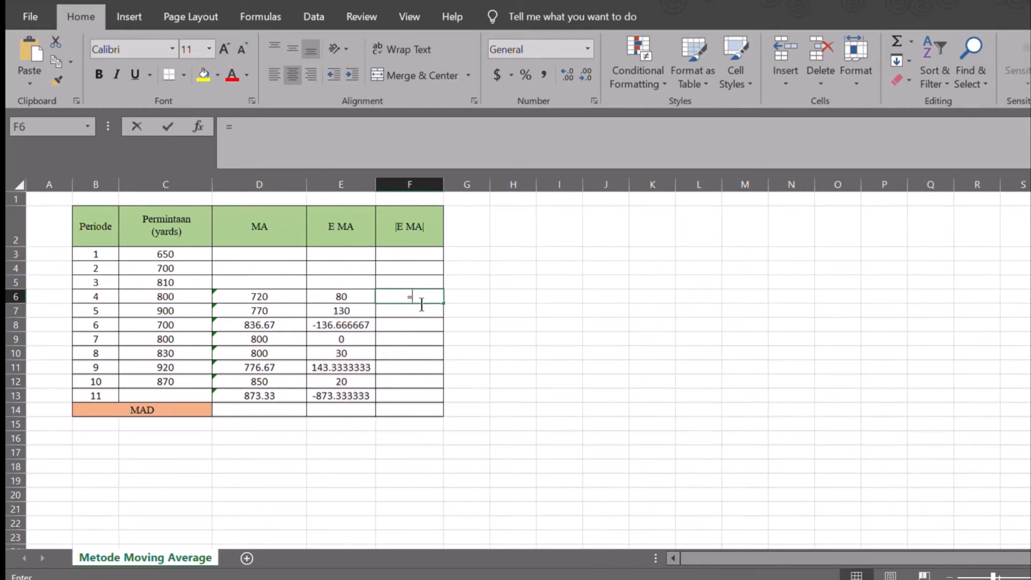
type("=ABS")
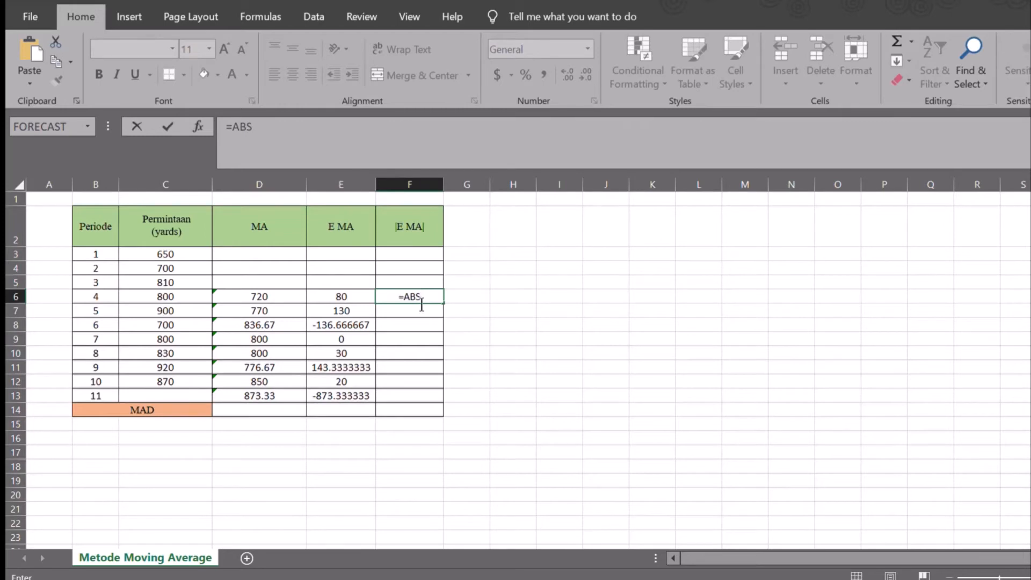
type("(")
left_click(349, 299)
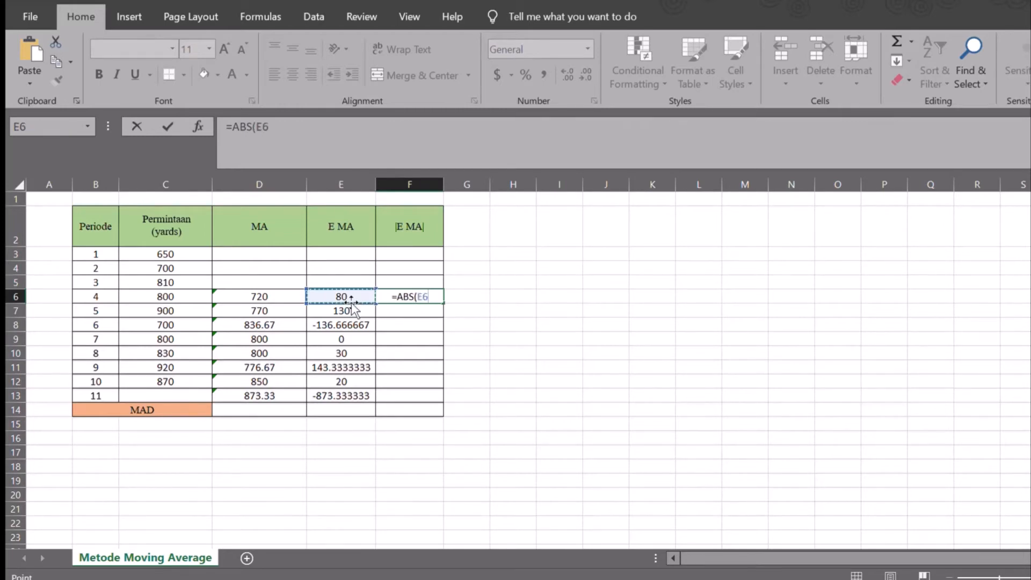
key("Return")
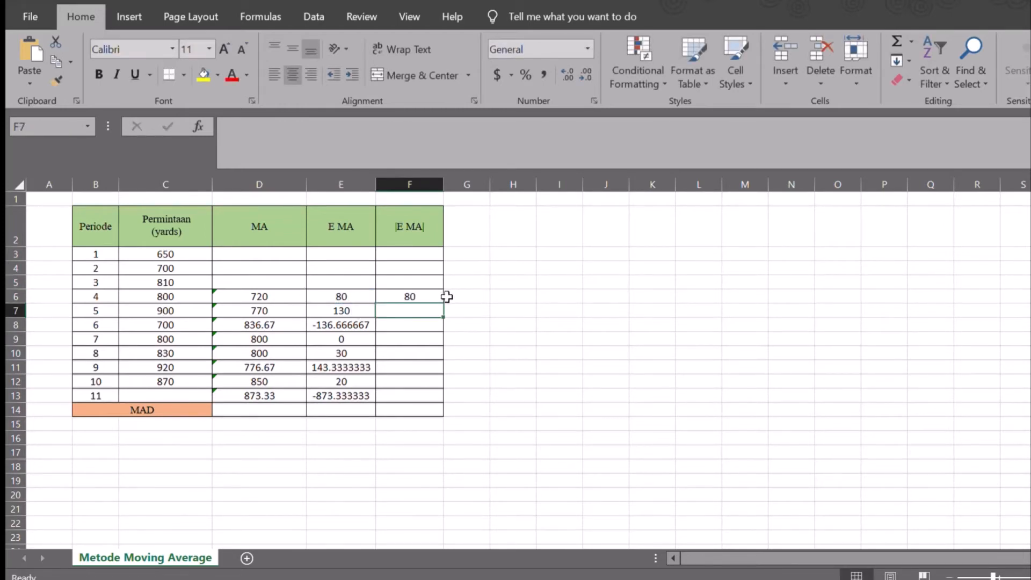
left_click(429, 299)
left_click_drag(443, 303, 434, 396)
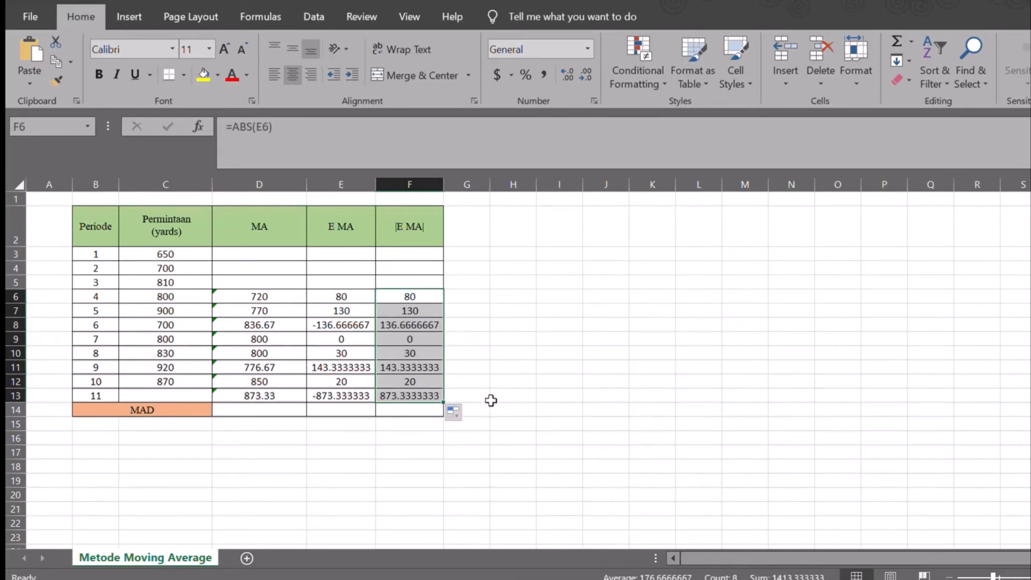
Calculate the moving average method's MAD in F14 as the average of F6:F13.
left_click(424, 407)
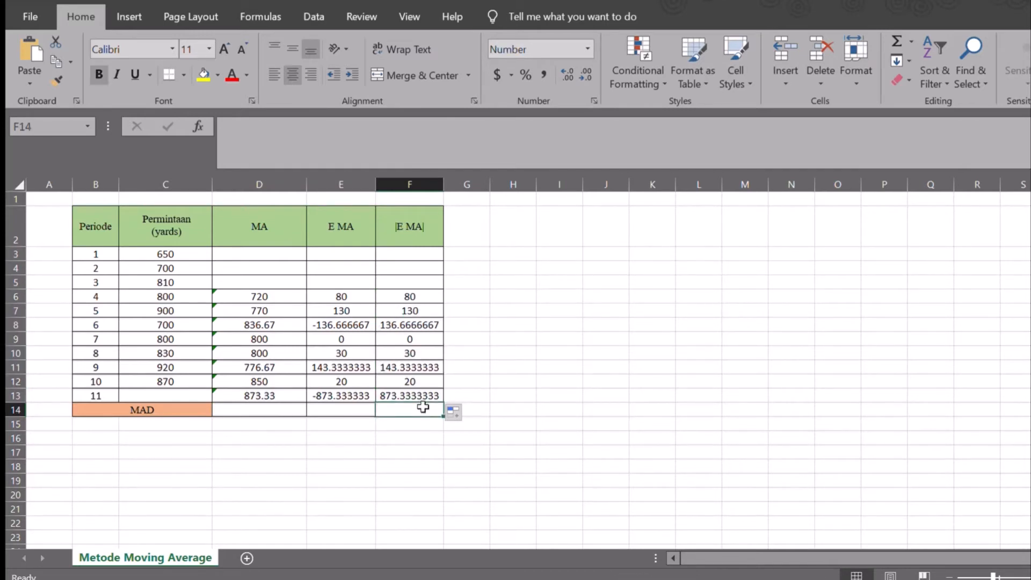
type("=AVERAGE(")
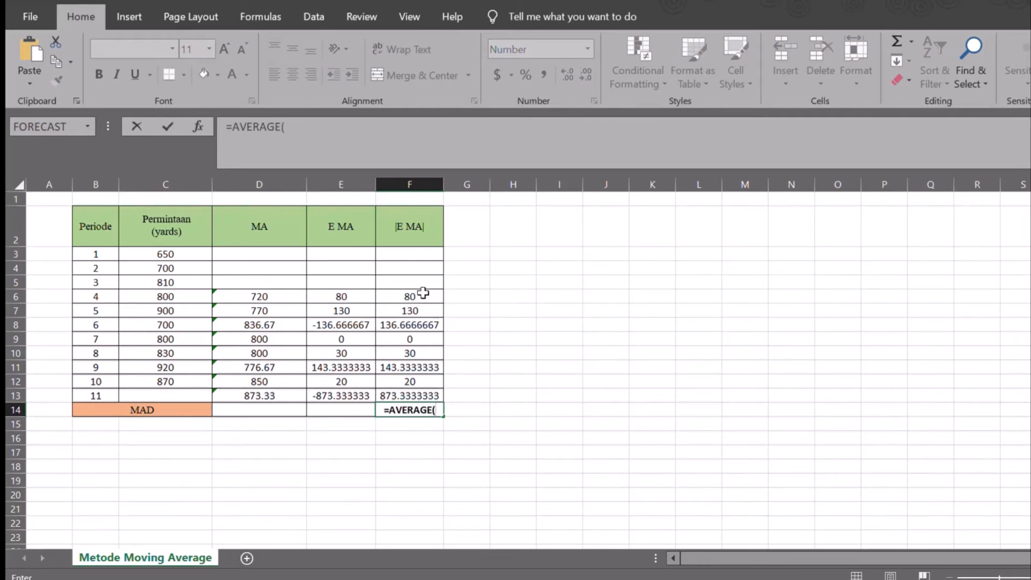
left_click_drag(425, 295, 420, 392)
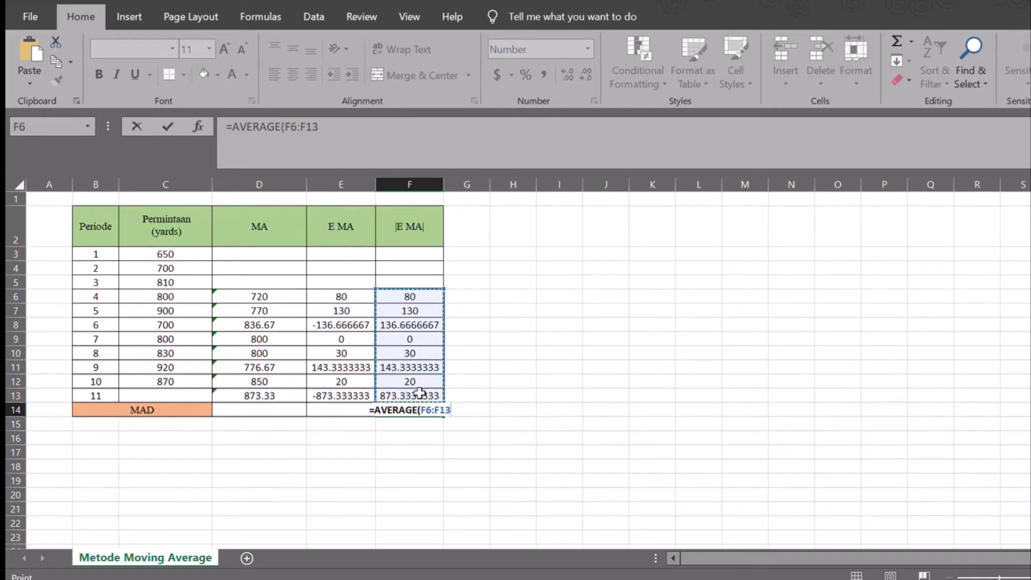
key("Return")
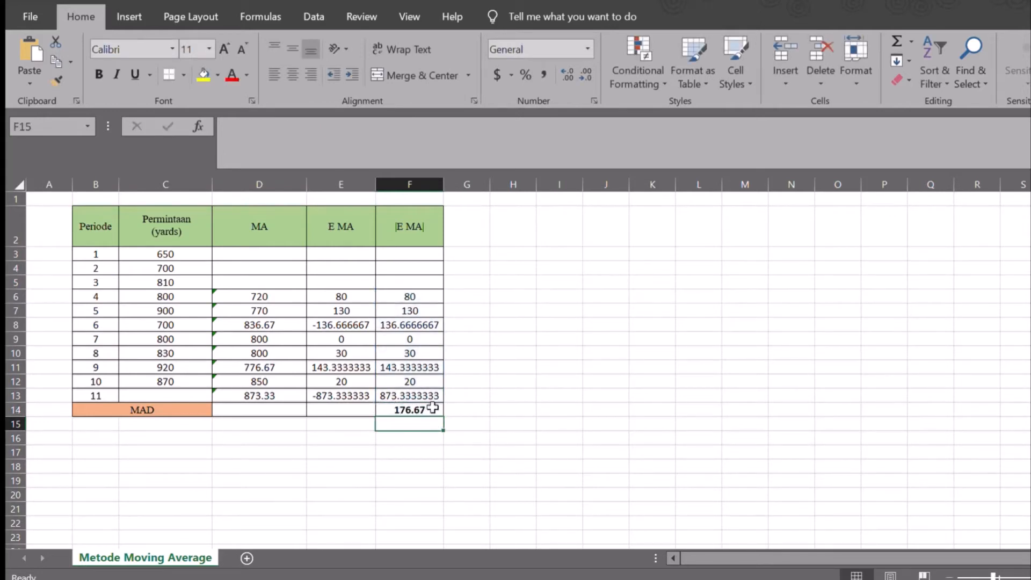
Review the MAD cells of the three moving average tables, covering forecasts up to periods 11, 12 and 13.
left_click(432, 407)
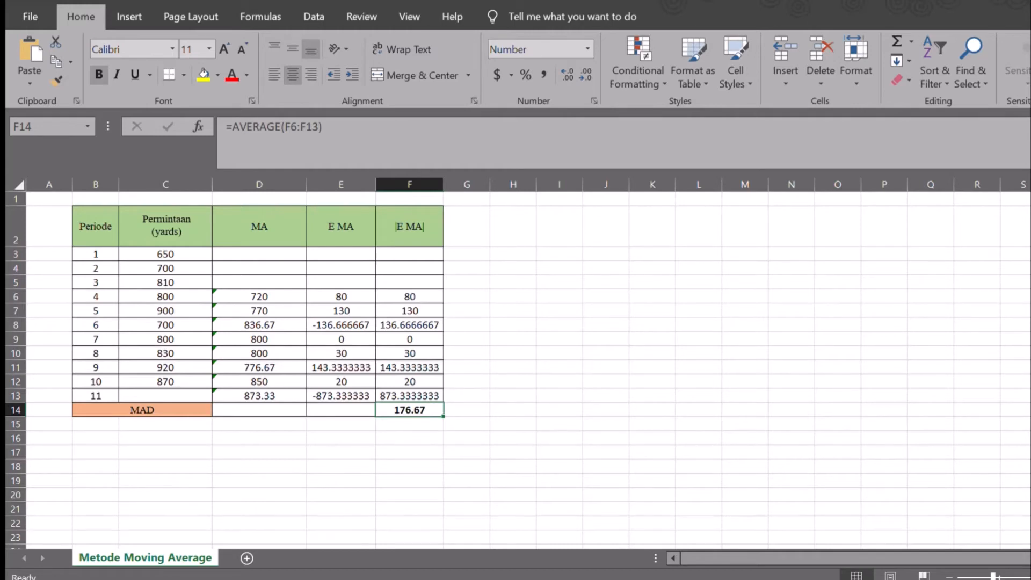
scroll(516, 371, "down", 7)
scroll(516, 370, "down", 1)
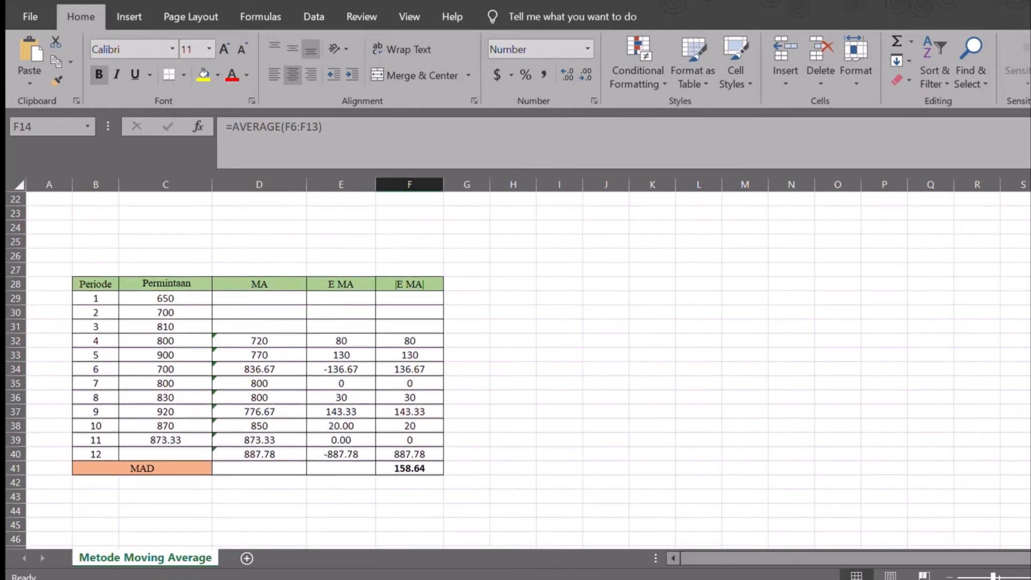
left_click(422, 466)
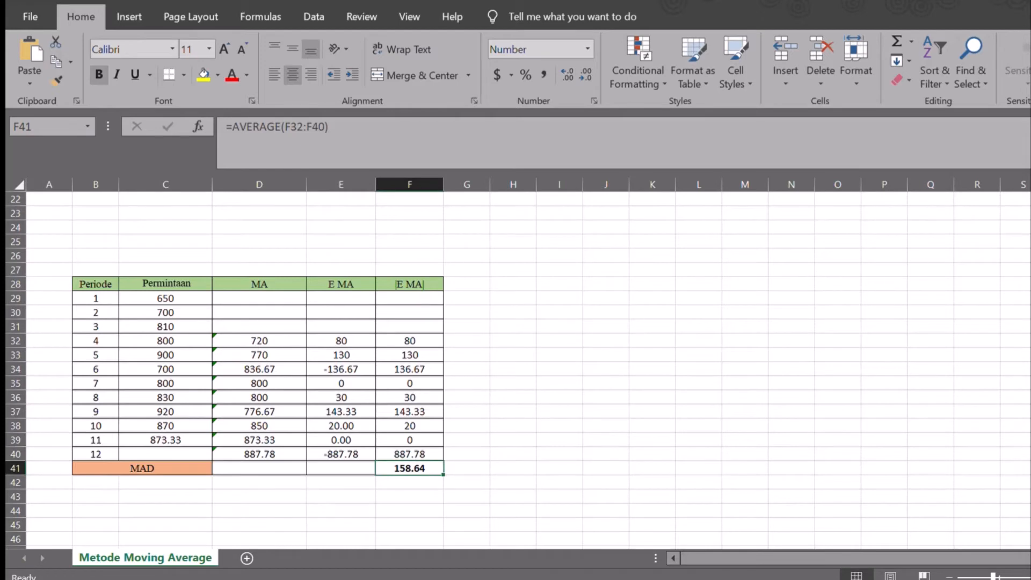
scroll(519, 371, "down", 8)
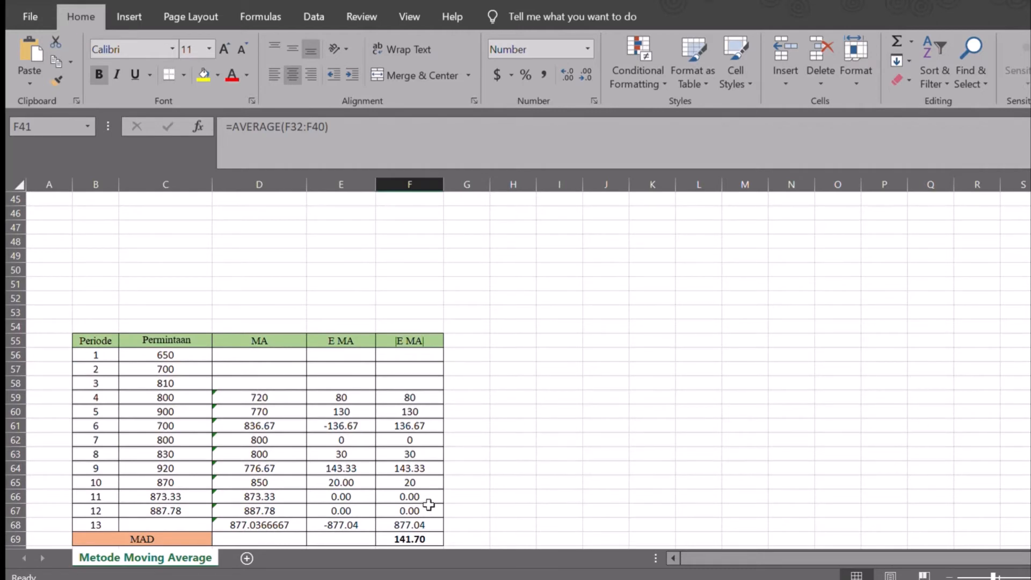
left_click(431, 537)
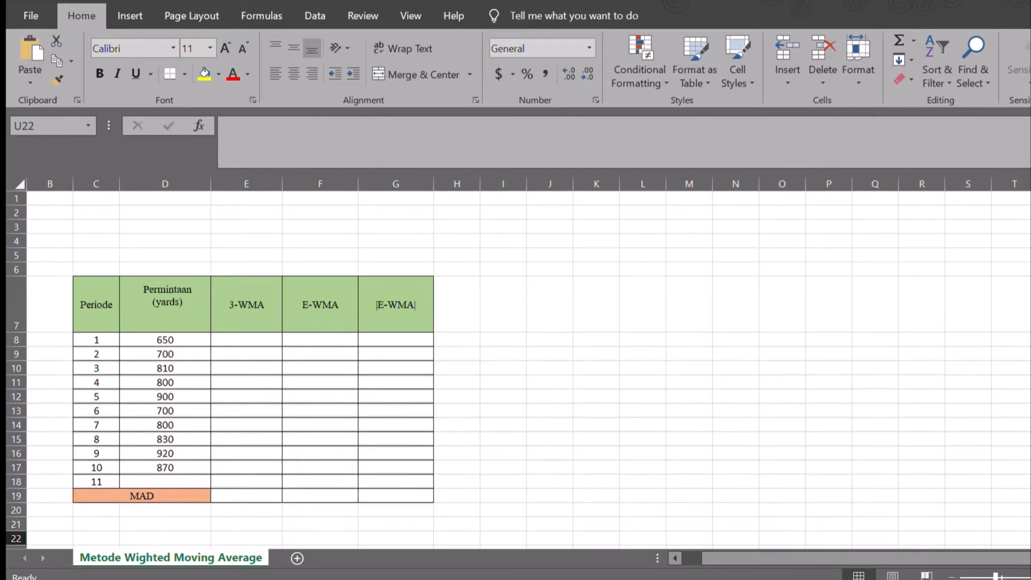
Calculate the period 4 weighted moving average forecast in E11 with =(0.2*D8)+(0.3*D9)+(0.5*D10).
left_click(244, 382)
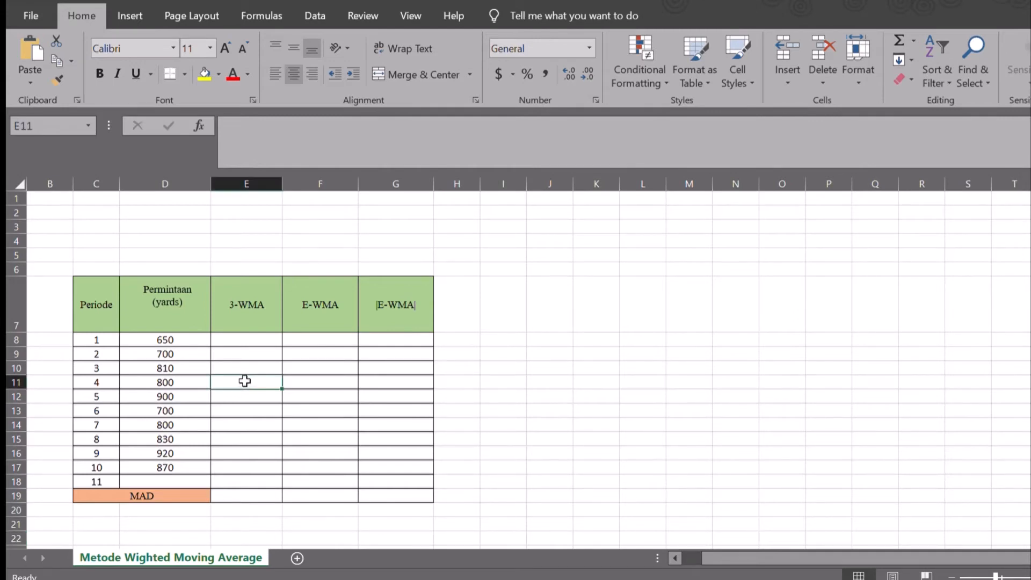
type("=")
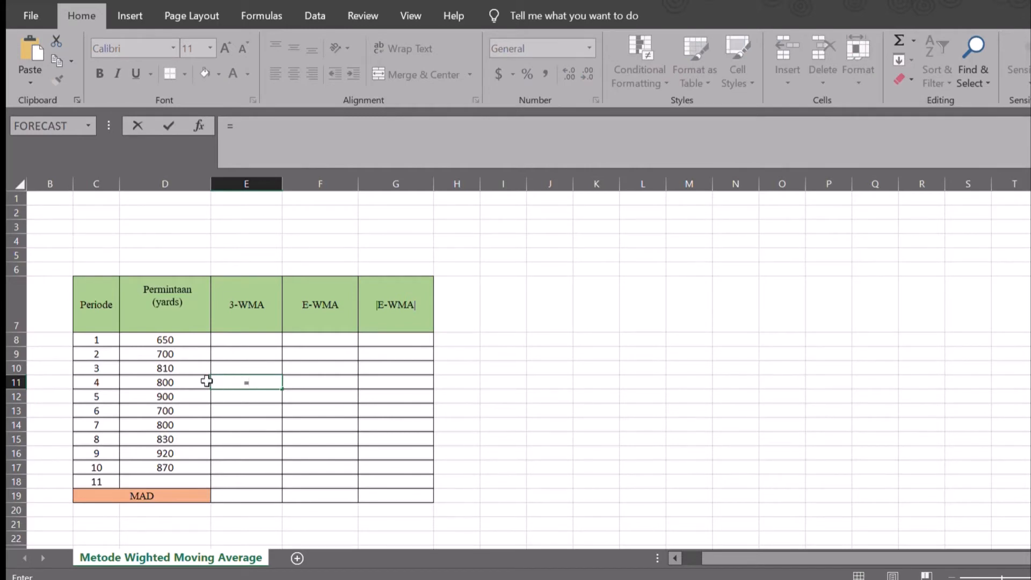
type("(0.2*")
left_click(197, 340)
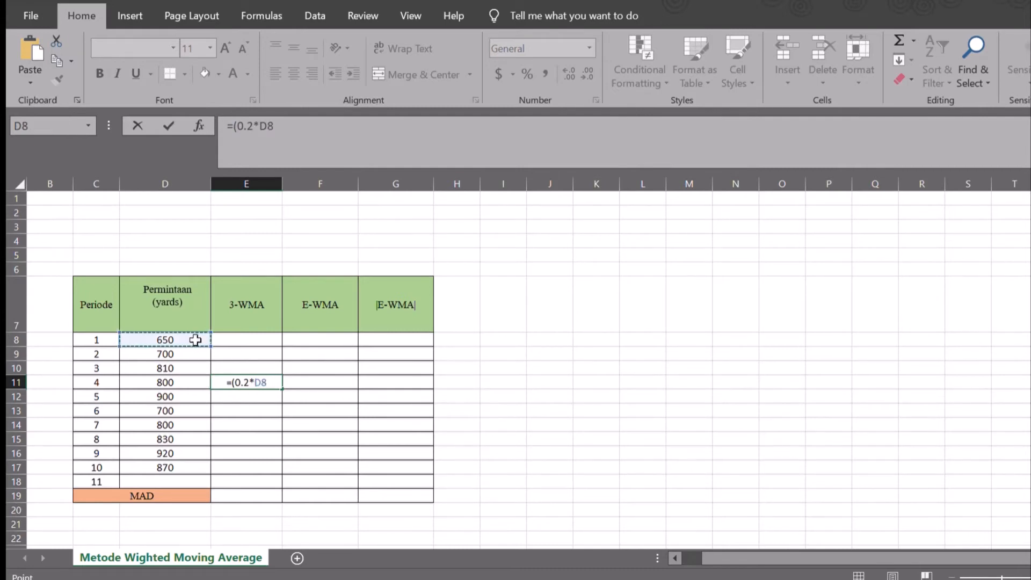
type(")+(0.3*")
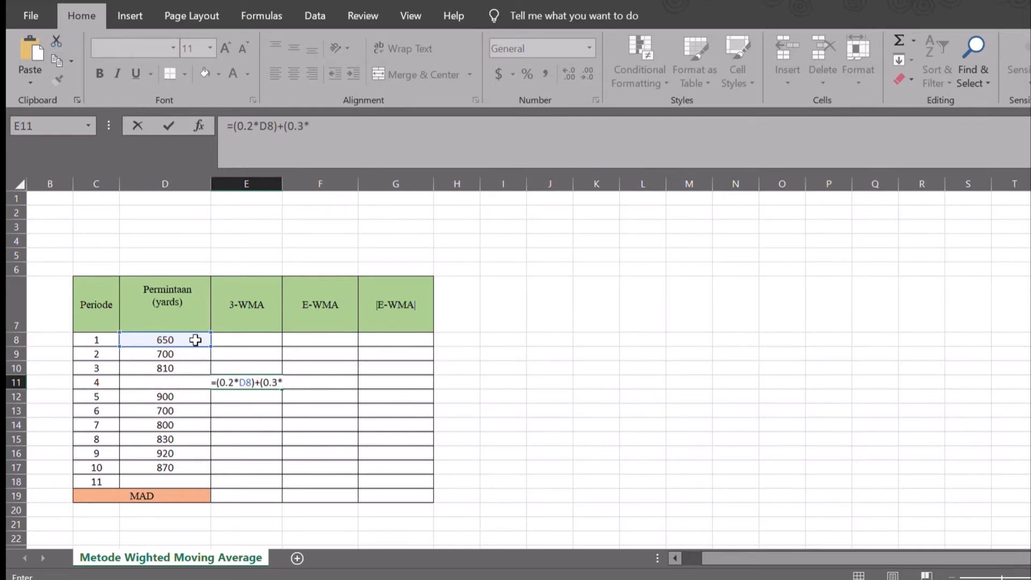
left_click(192, 352)
type(")+(")
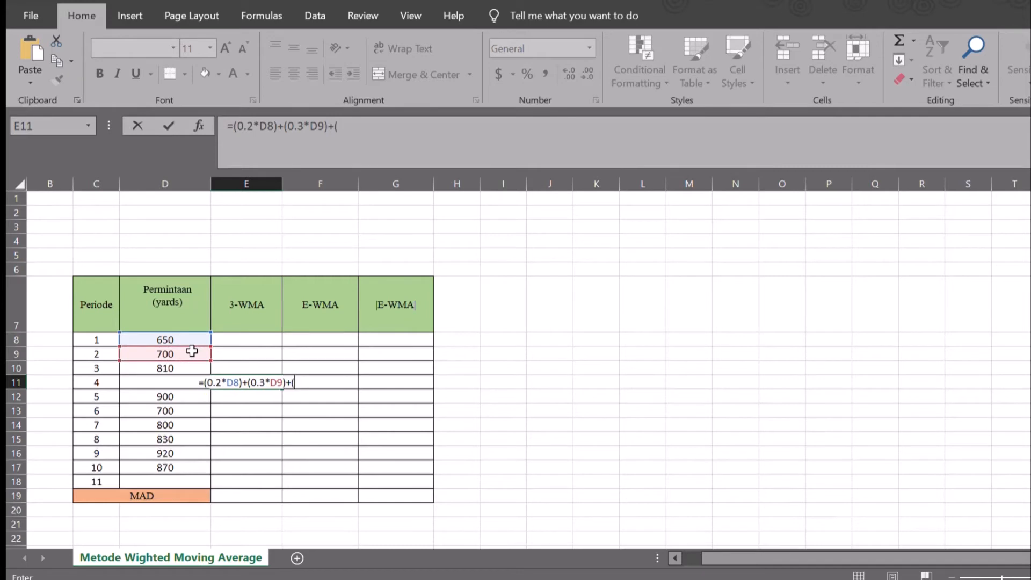
type("0.5*")
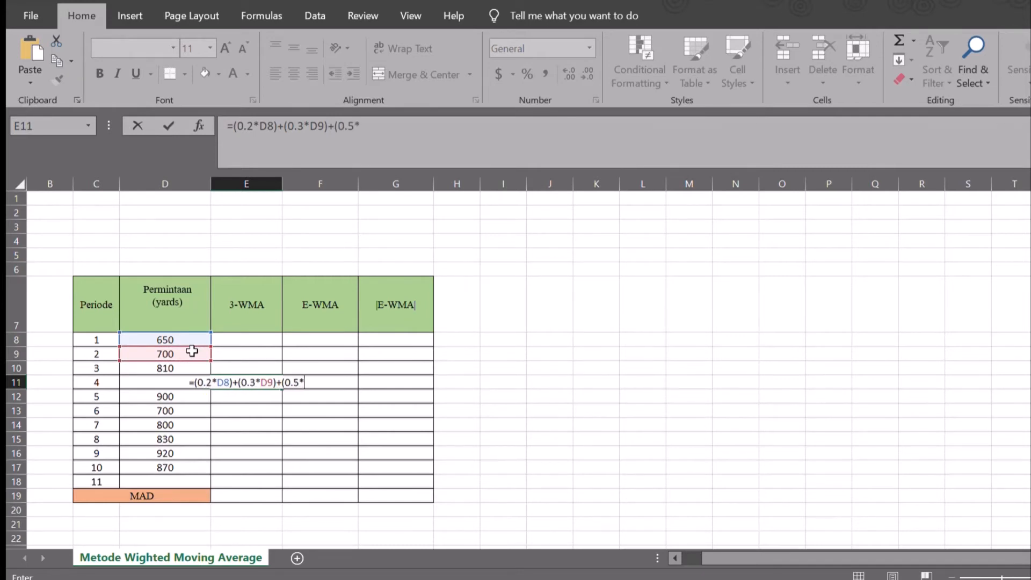
left_click(189, 368)
type(")")
key("Return")
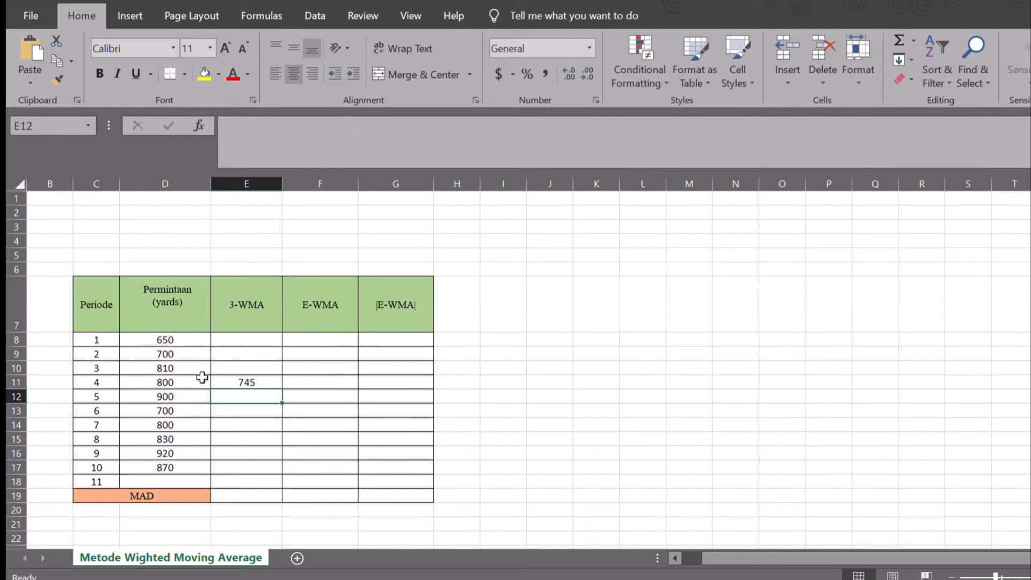
Fill the 3-WMA forecast formula from E11 down to period 11 in E18.
left_click(241, 382)
left_click_drag(282, 388, 280, 487)
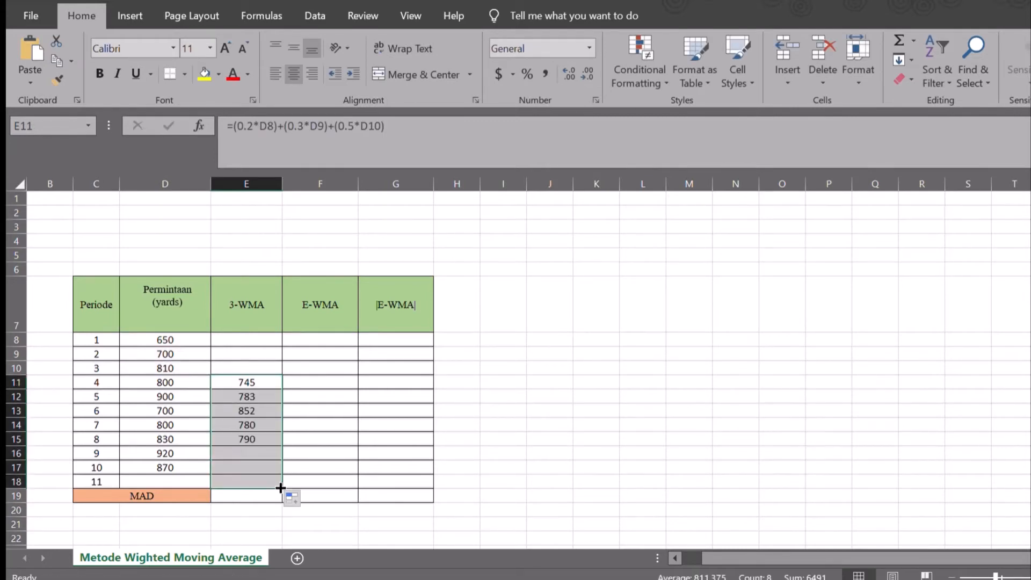
left_click(468, 467)
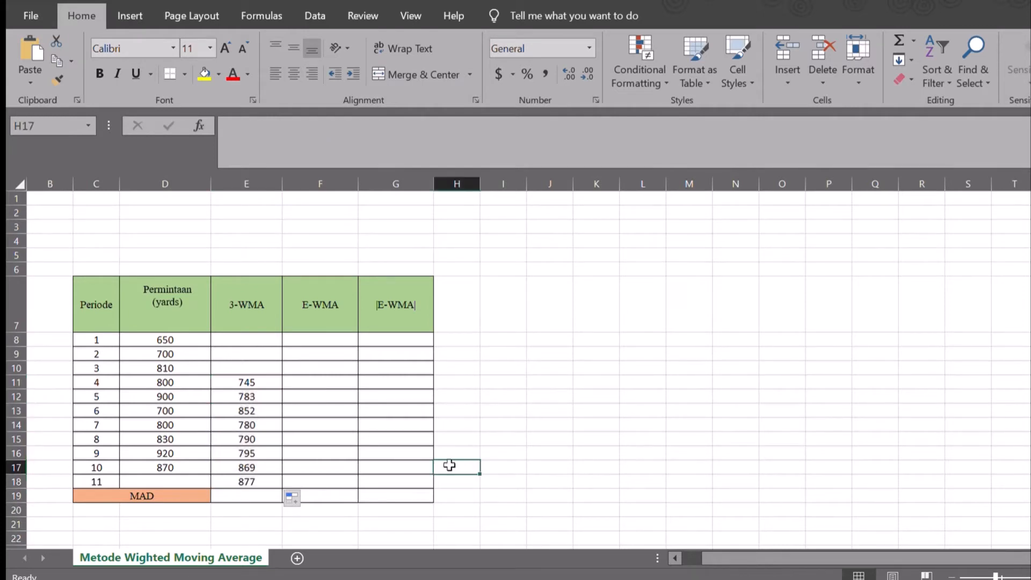
Calculate the E-WMA error in F11 with =D11-E11 and fill the formula down to F18.
left_click(323, 383)
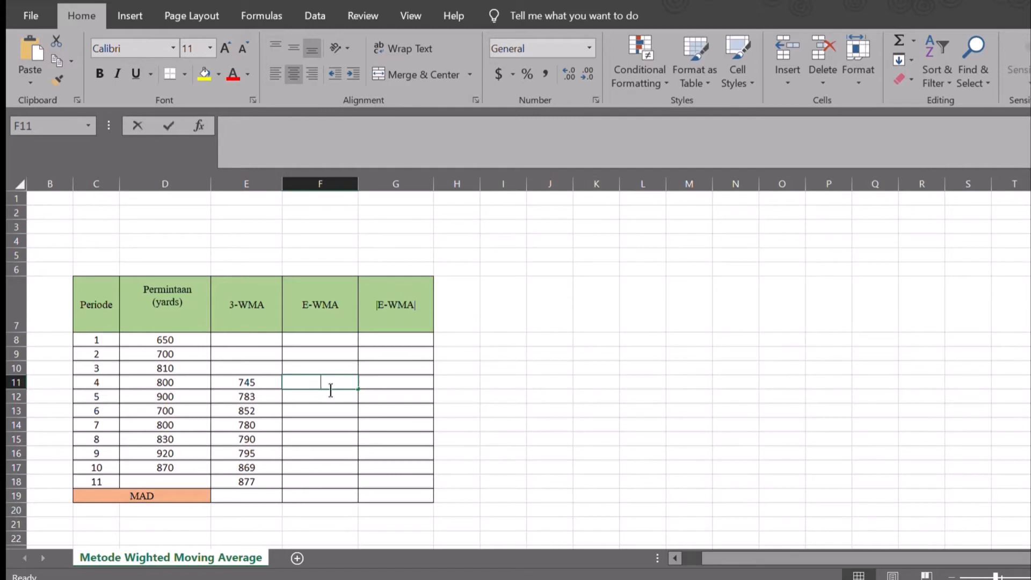
type("=")
left_click(176, 381)
type("-")
left_click(235, 380)
key("Return")
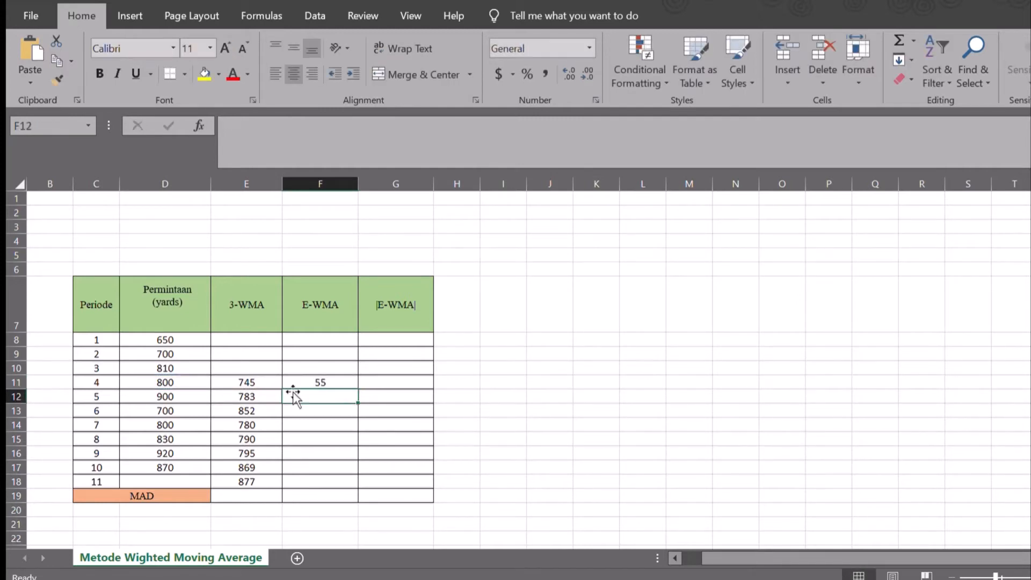
left_click(338, 382)
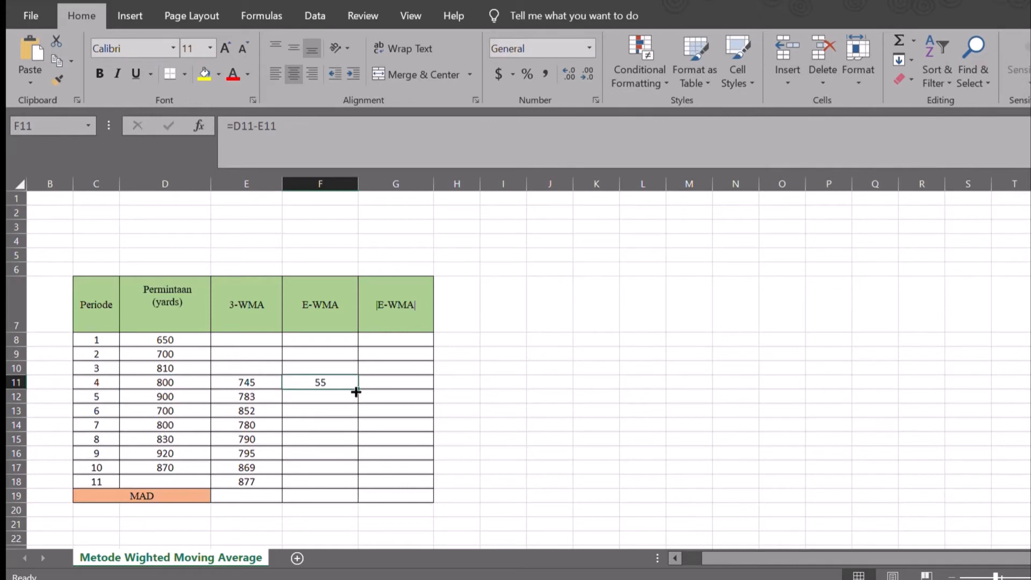
left_click_drag(356, 392, 352, 484)
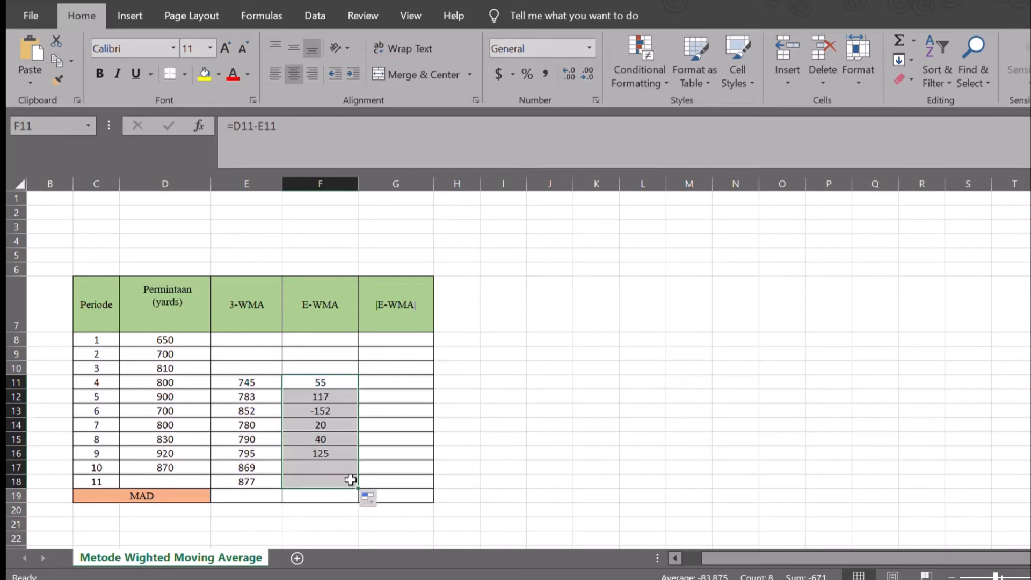
Calculate the absolute E-WMA error in G11 with the ABS function on F11 and fill the formula down to G18.
left_click(423, 378)
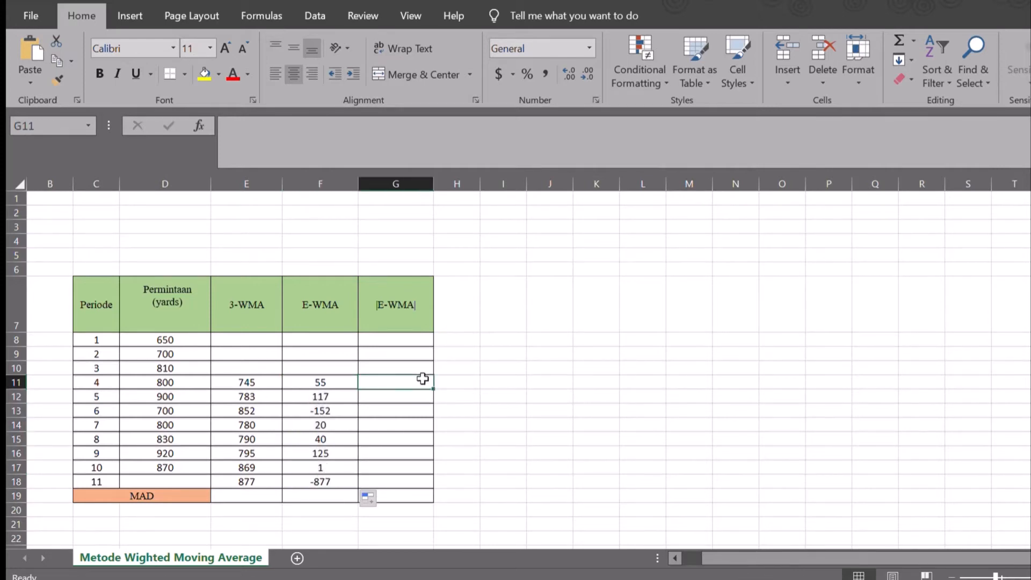
type("=ABS(")
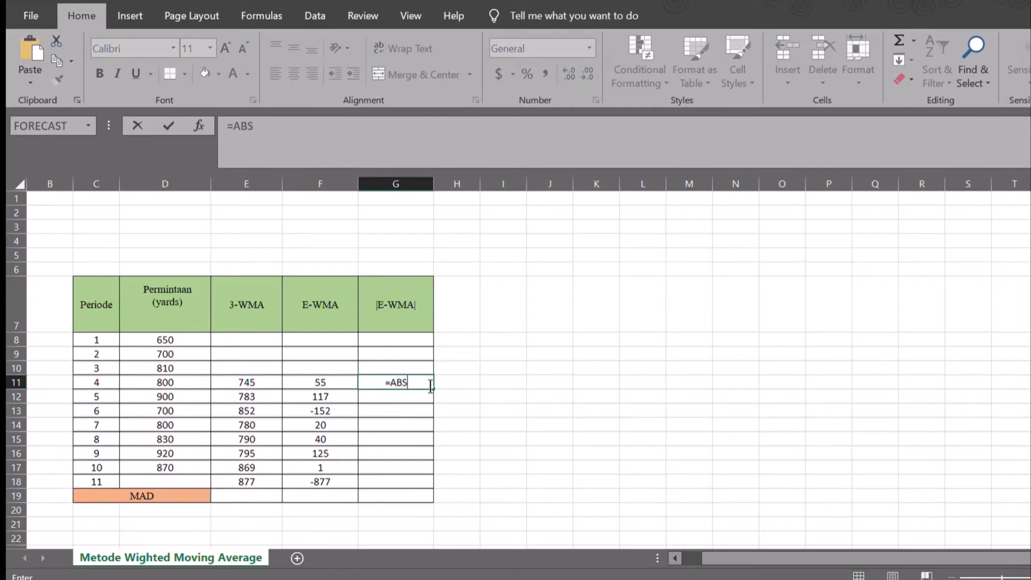
left_click(339, 378)
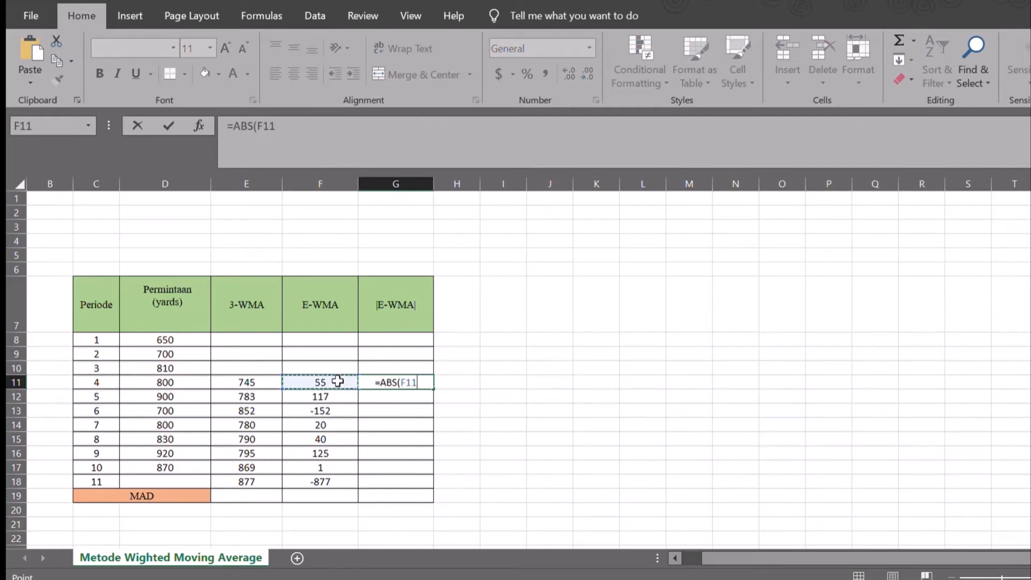
key("Return")
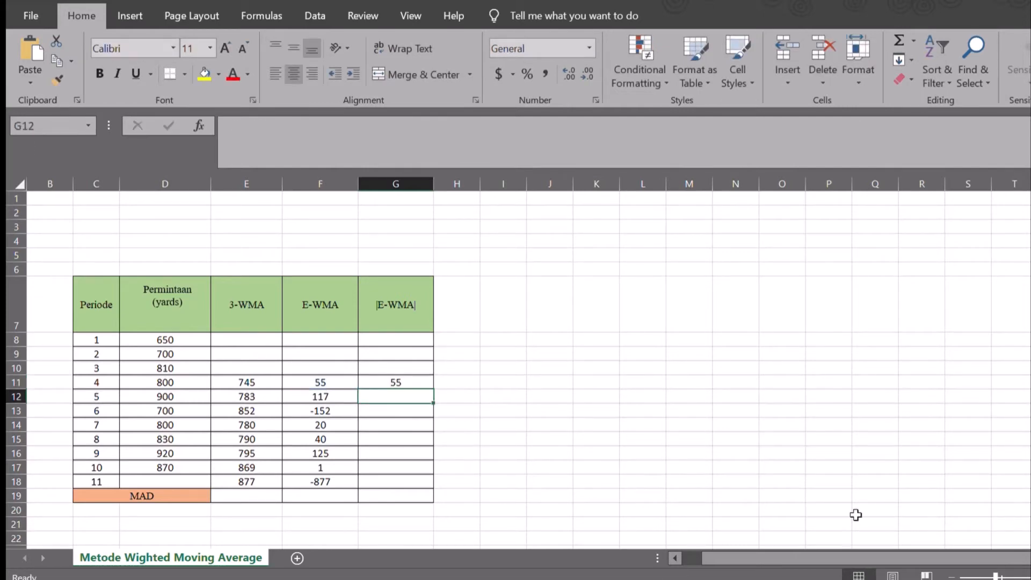
left_click(422, 381)
left_click_drag(434, 390, 424, 483)
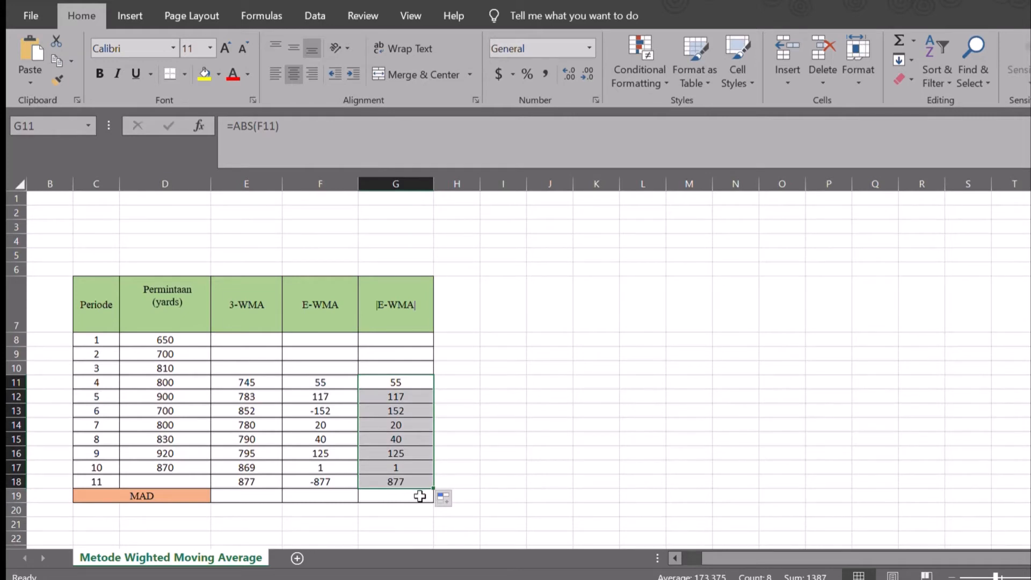
Calculate the weighted moving average method's MAD in G19 with =SUM(G11:G18)/8.
left_click(419, 497)
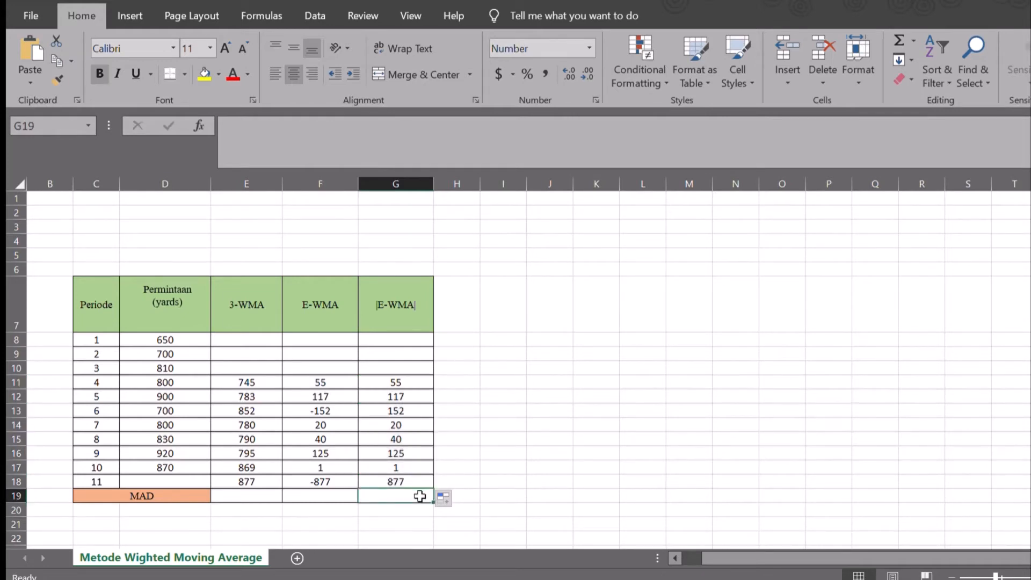
type("=")
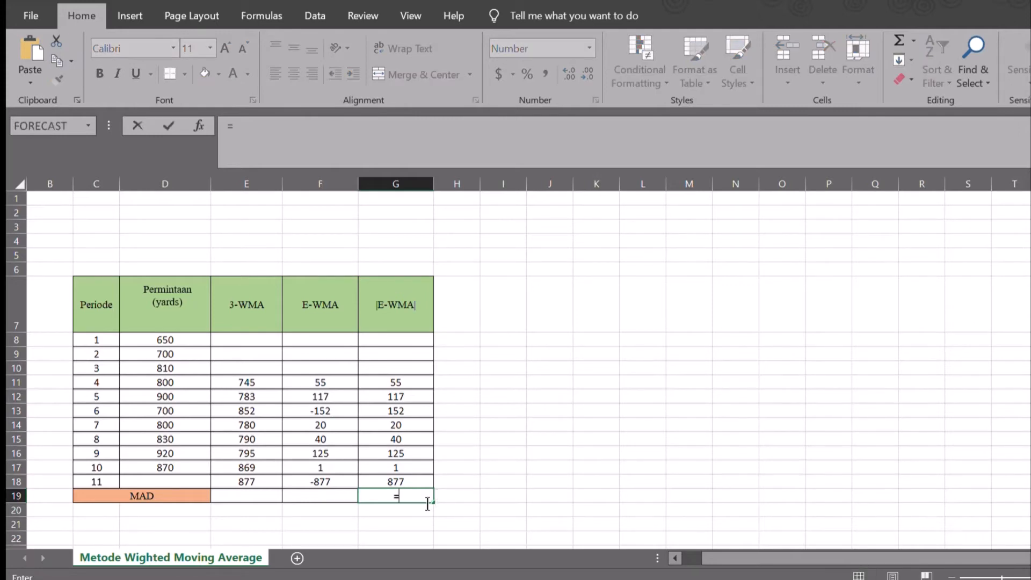
type("SUM(")
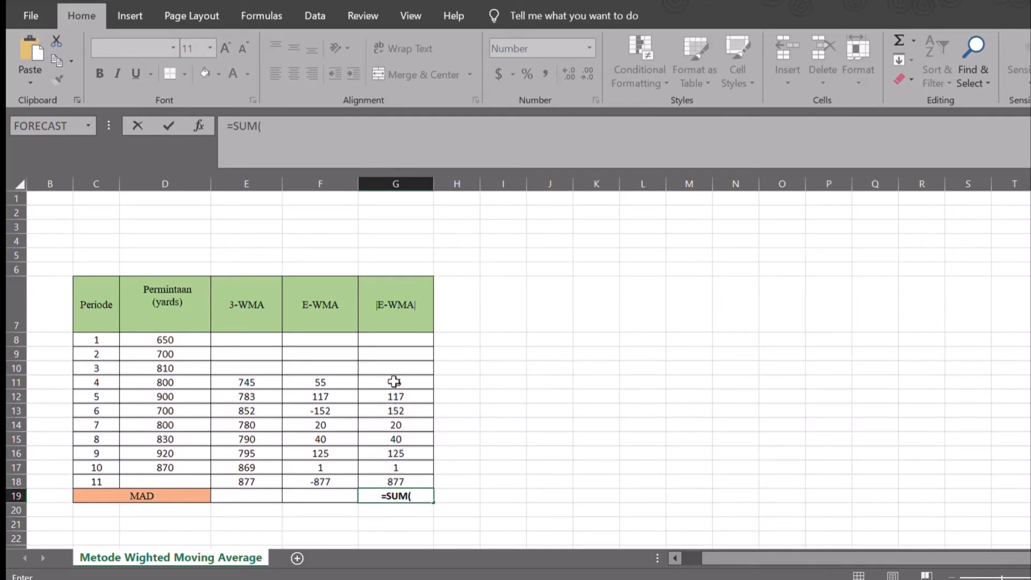
left_click_drag(394, 381, 383, 476)
type(")/8")
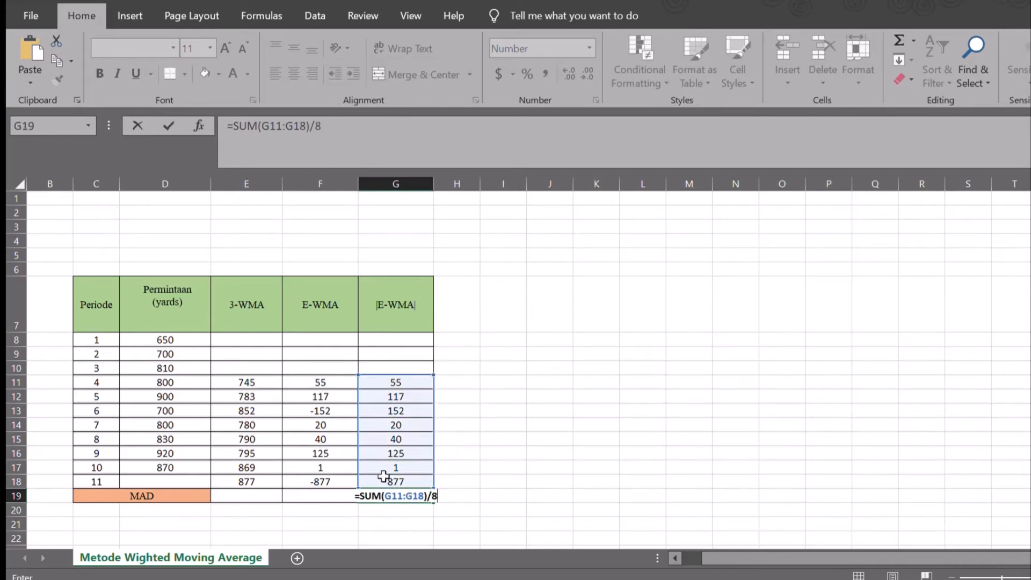
key("Return")
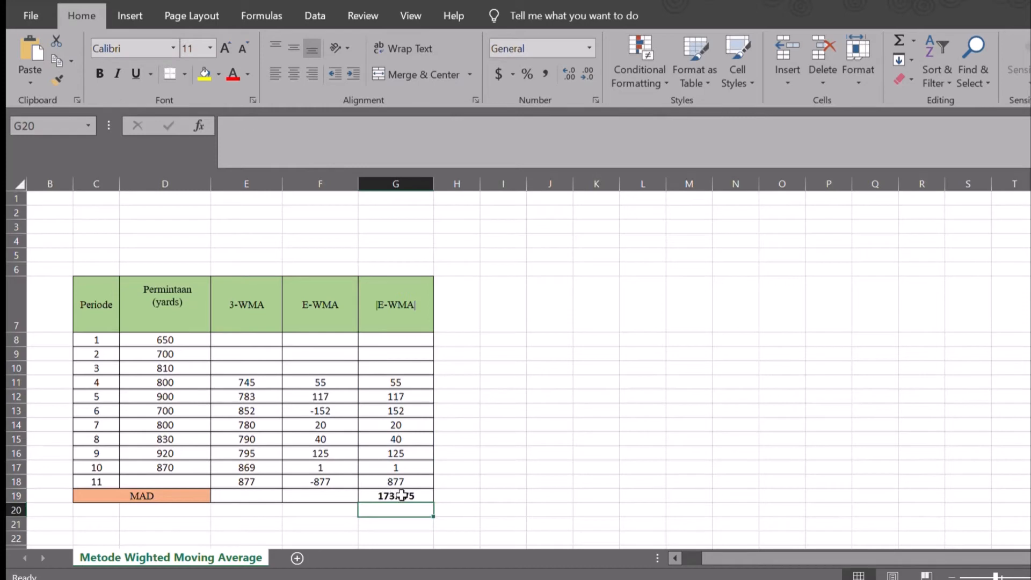
Review the weighted moving average MAD formulas in G19 and in G43 of the period 12 table.
left_click(401, 495)
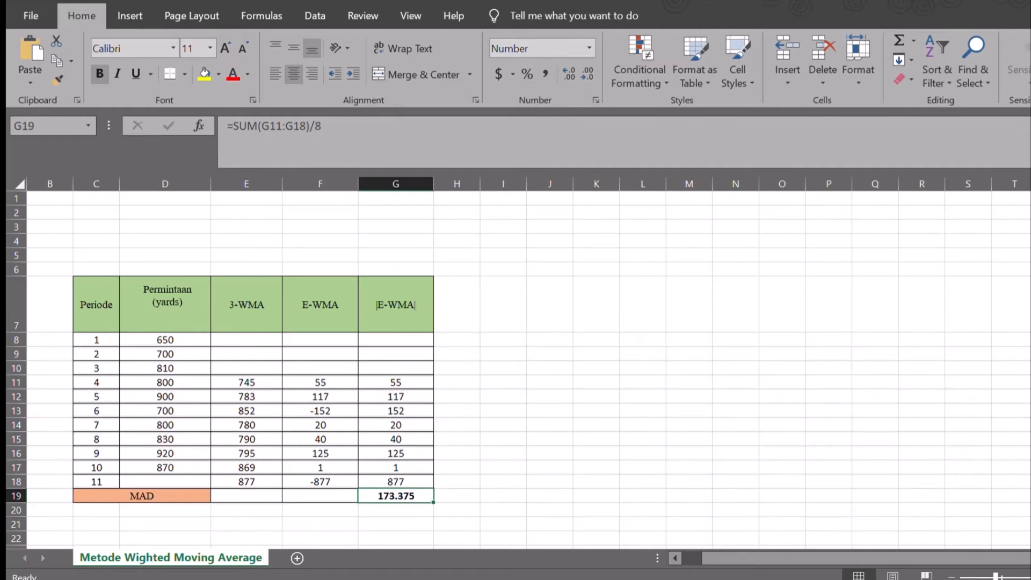
scroll(515, 365, "down", 8)
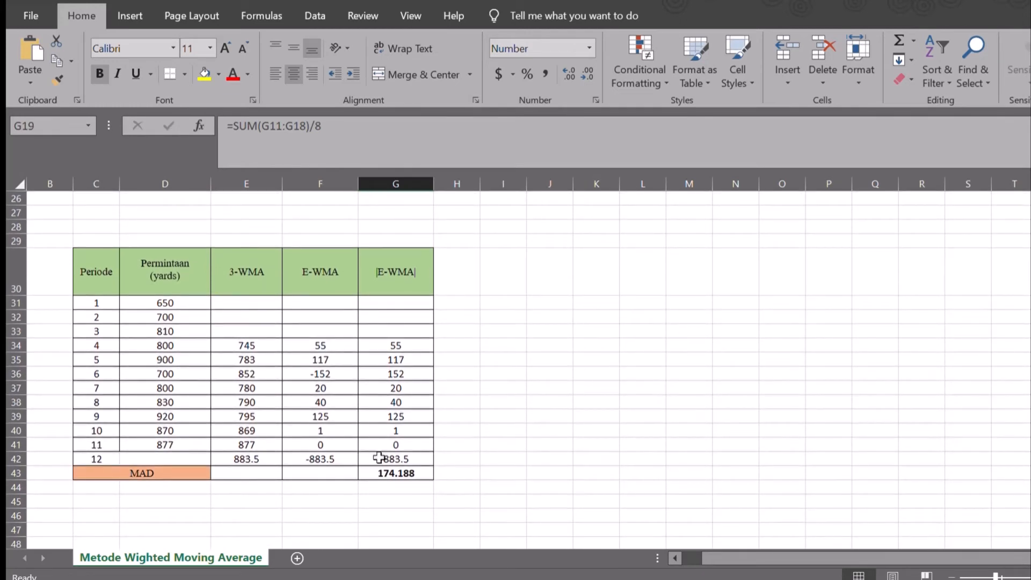
left_click(394, 471)
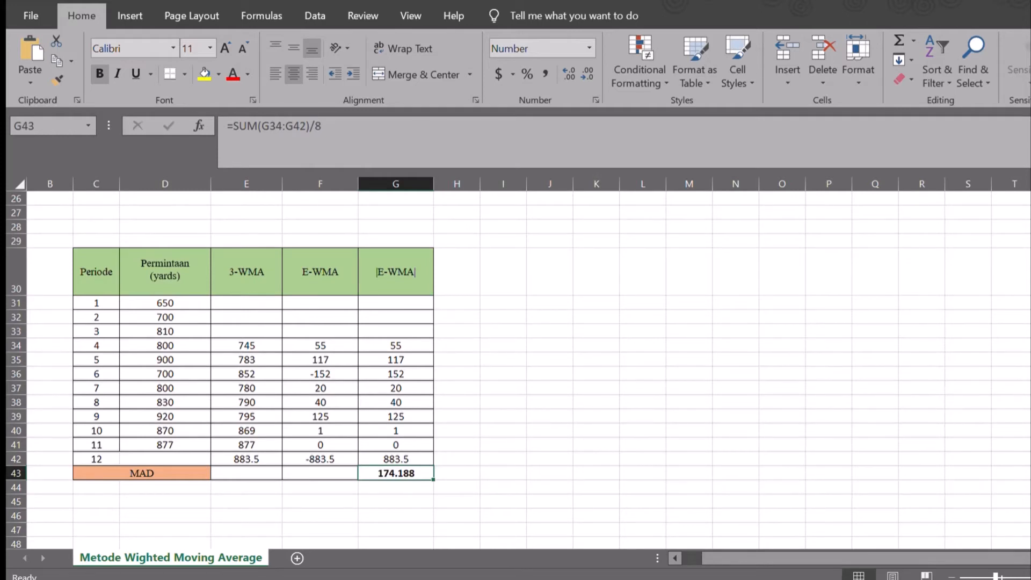
scroll(515, 370, "down", 8)
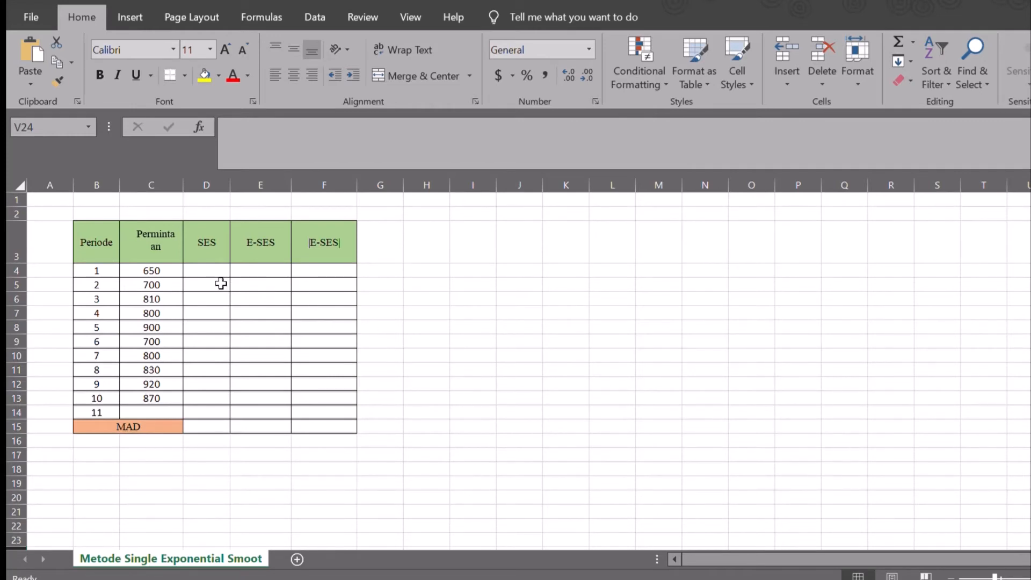
Set the period 1 SES forecast in D4 equal to the period 1 demand in C4.
left_click(209, 269)
type("=")
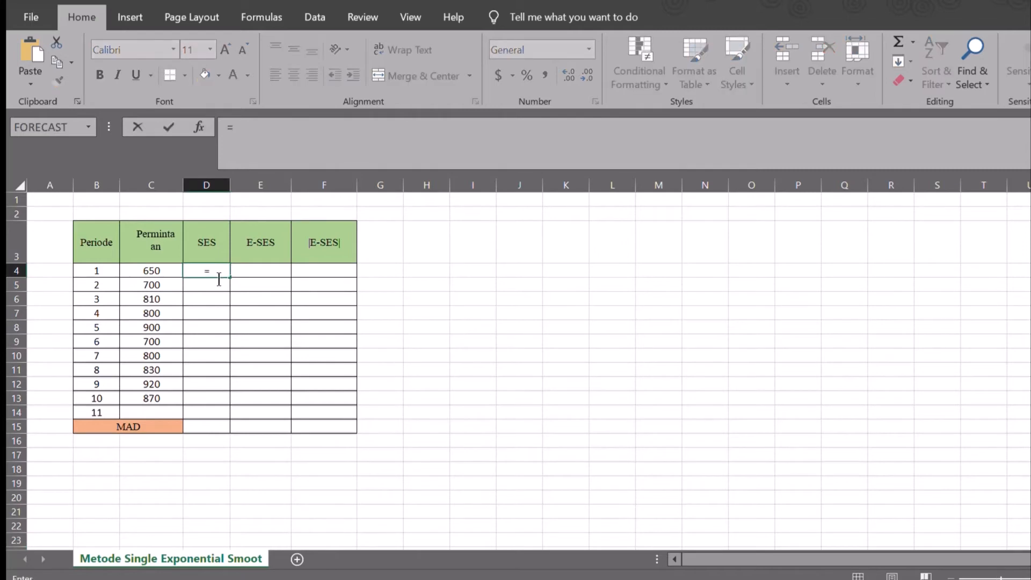
left_click(163, 267)
key("Return")
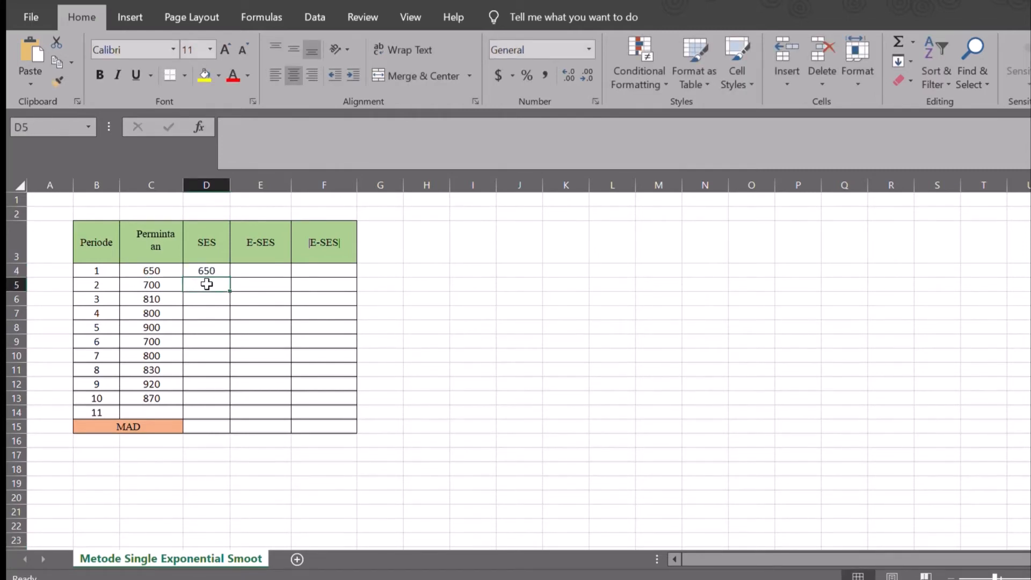
Calculate the period 2 SES forecast in D5 with =D4+(0.7*((C4)-D4)) and fill the formula down to D14.
type("=")
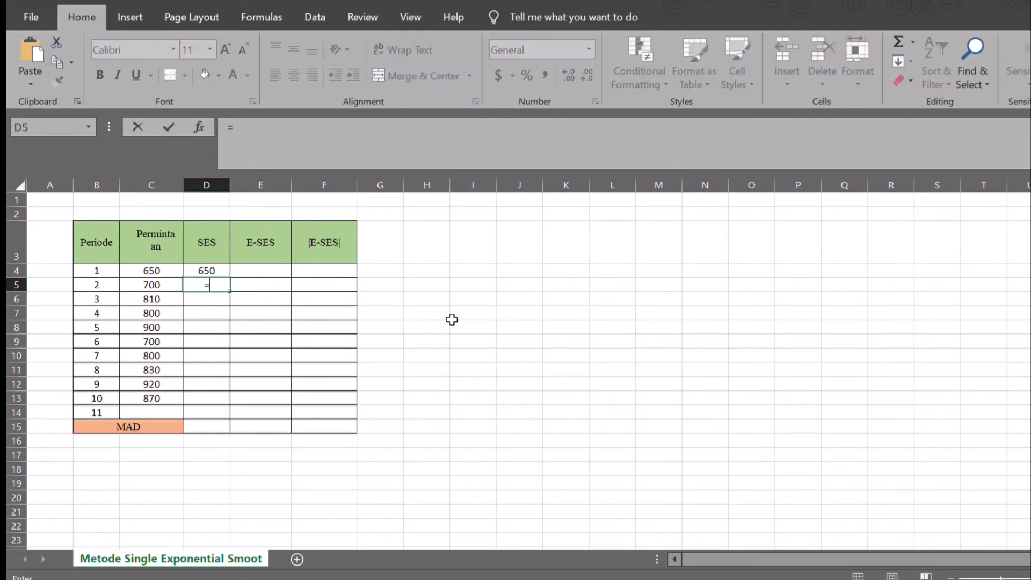
left_click(220, 268)
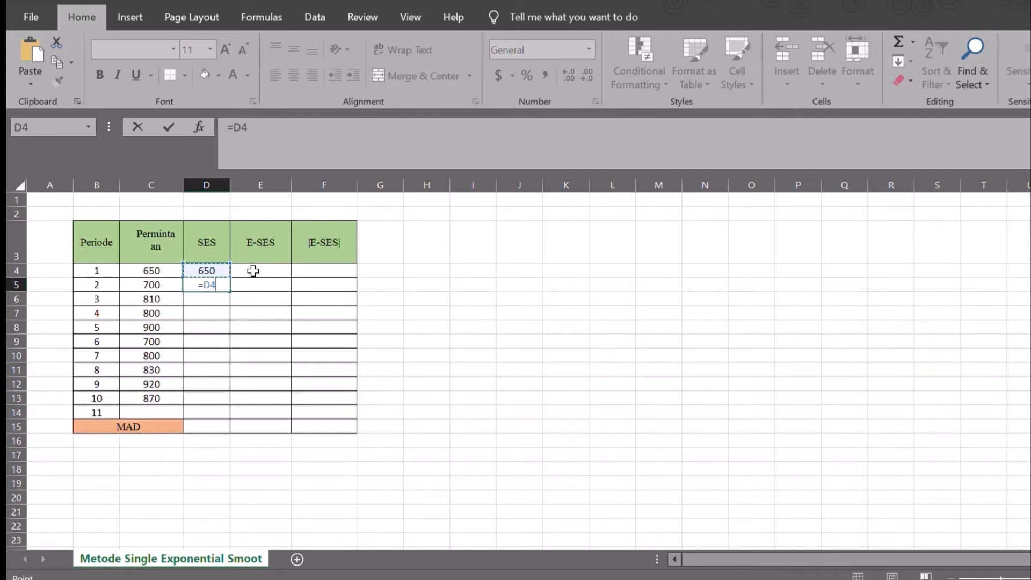
type("+(0.7*((")
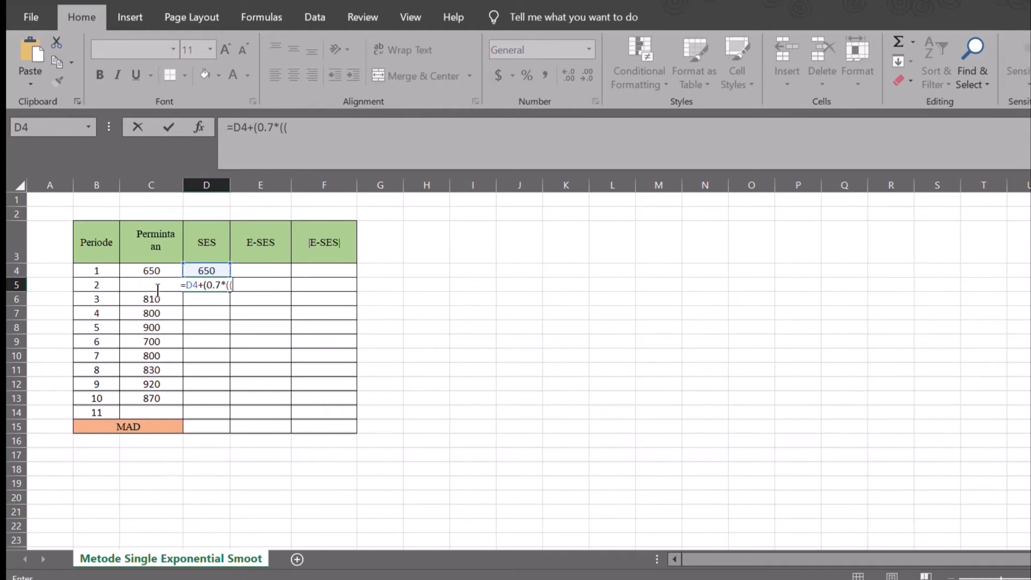
type("C4)")
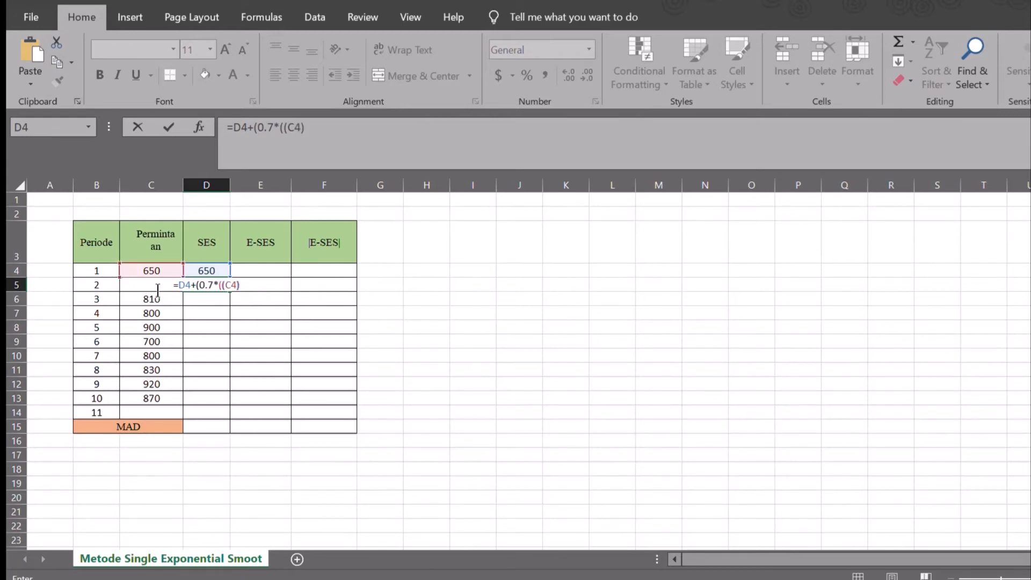
type("-")
left_click(199, 269)
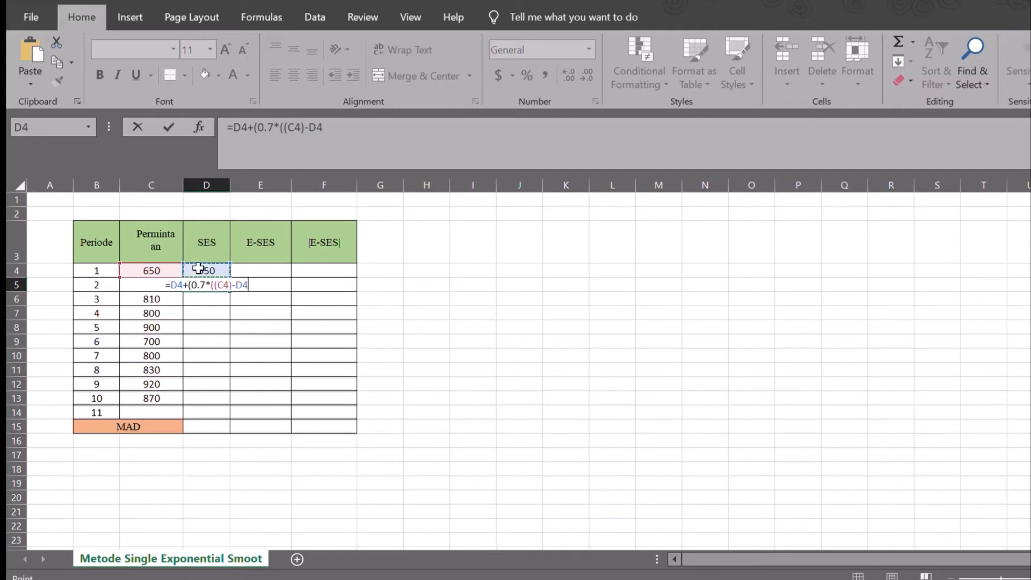
type("))")
key("Return")
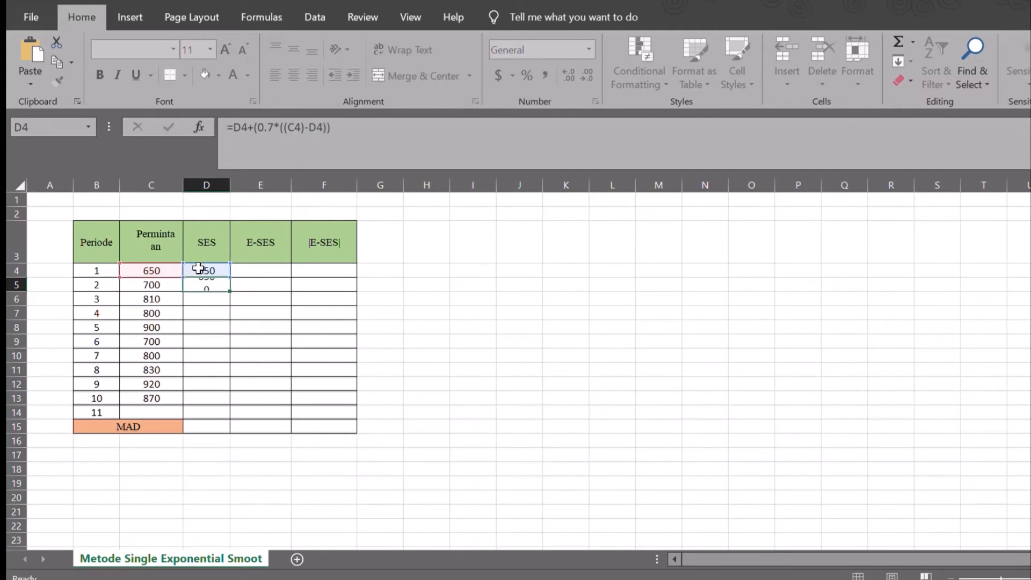
left_click(223, 285)
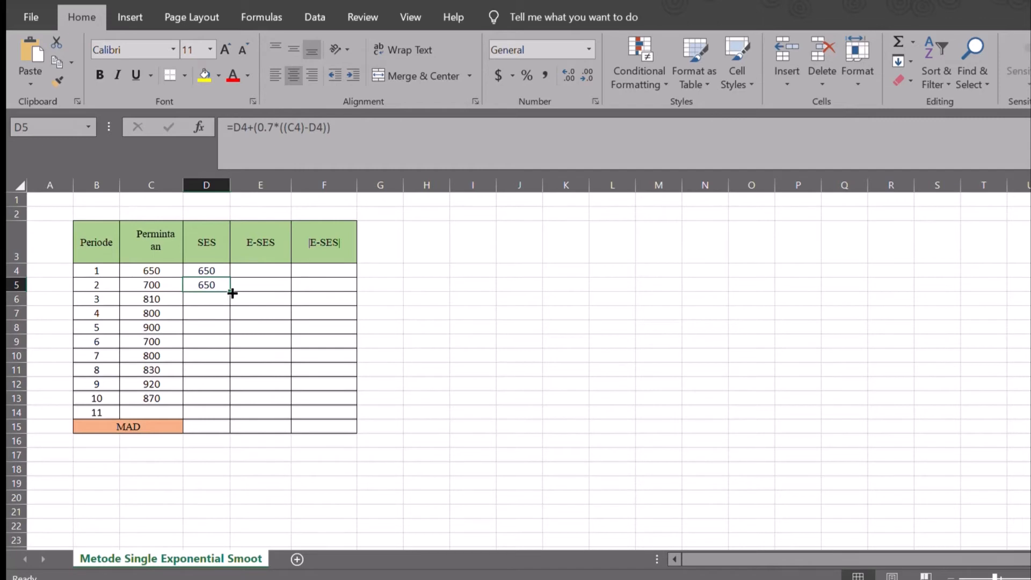
left_click_drag(227, 291, 229, 418)
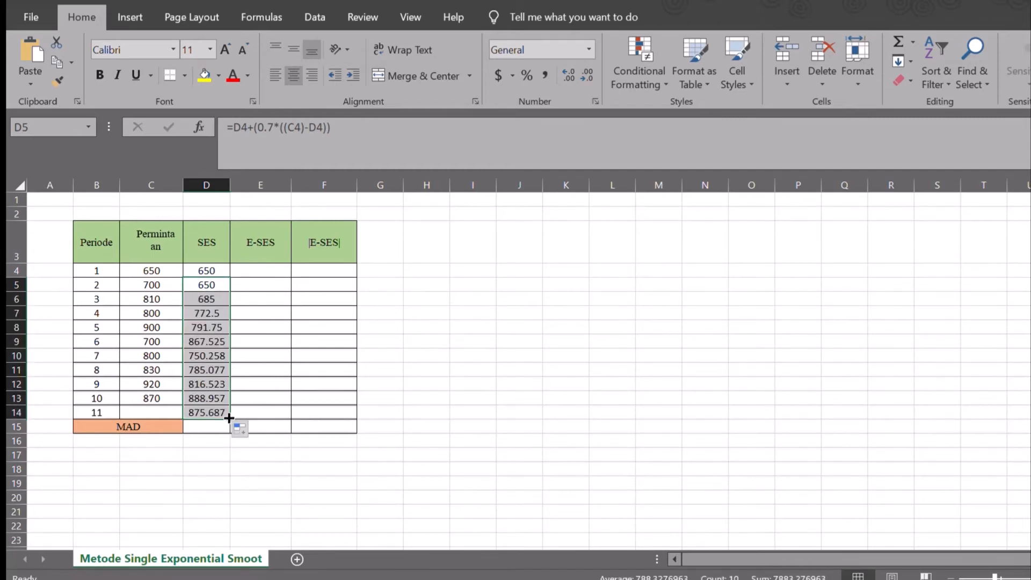
Enter 0 as the period 1 E-SES error in E4 and fill =C5-D5 from E5 down to E14.
left_click(271, 271)
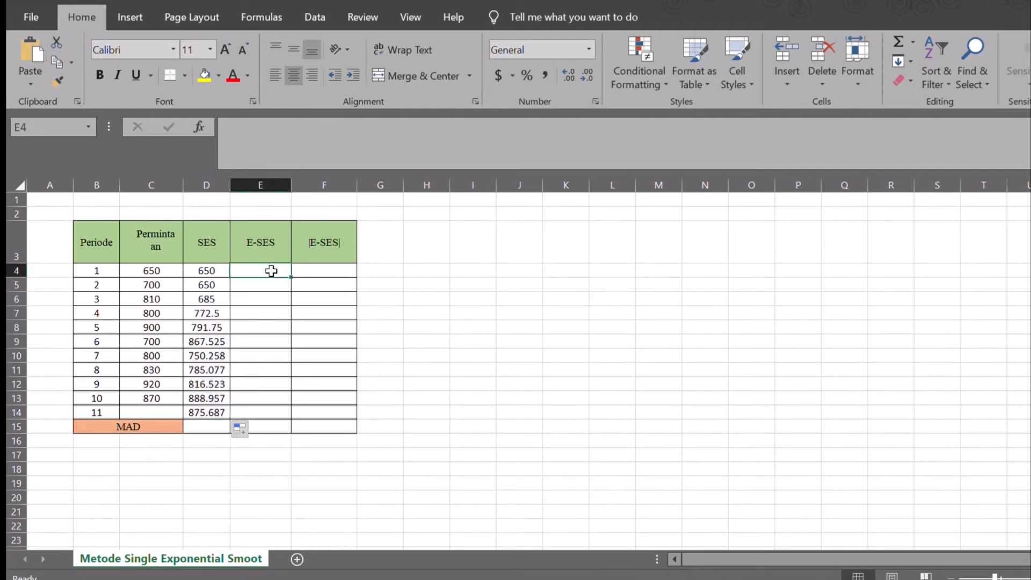
type("0")
key("Return")
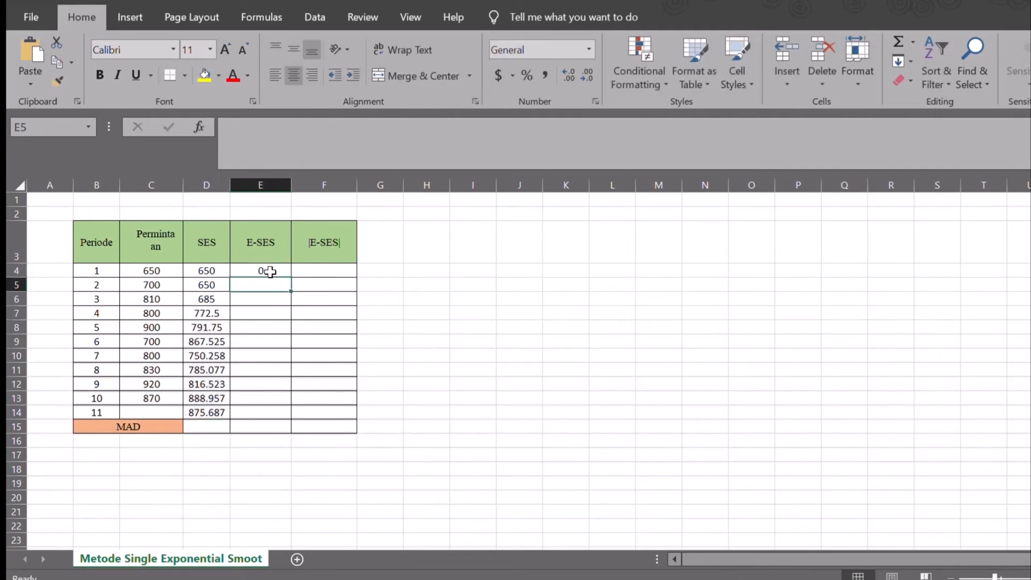
type("=")
left_click(152, 284)
type("-")
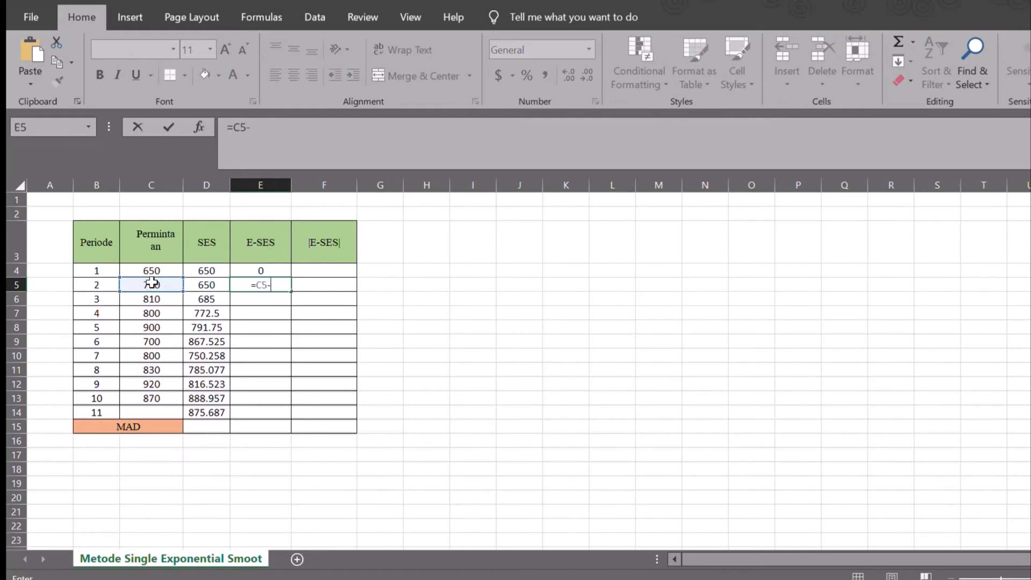
left_click(203, 285)
key("Return")
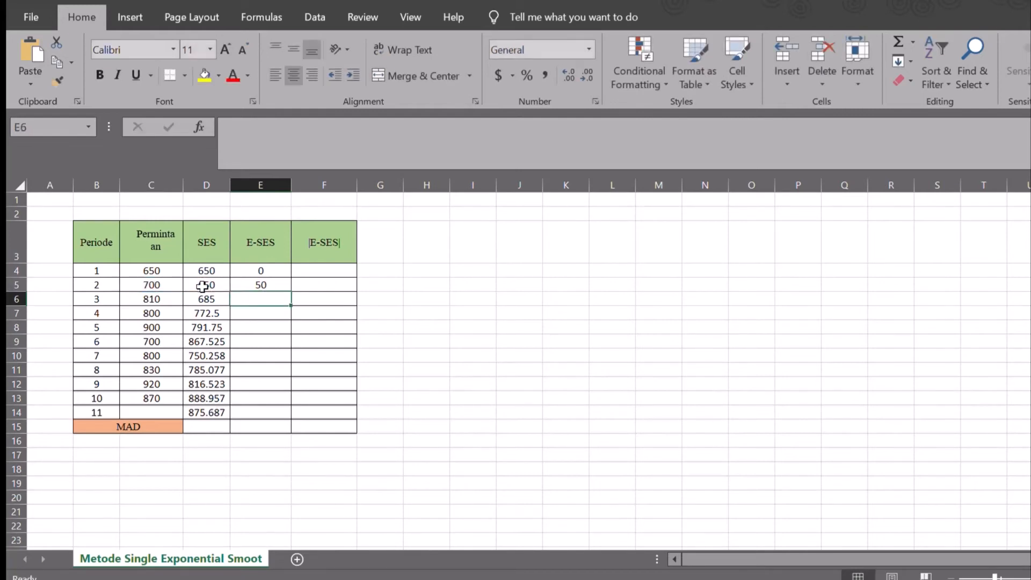
left_click(276, 283)
left_click_drag(290, 291, 287, 418)
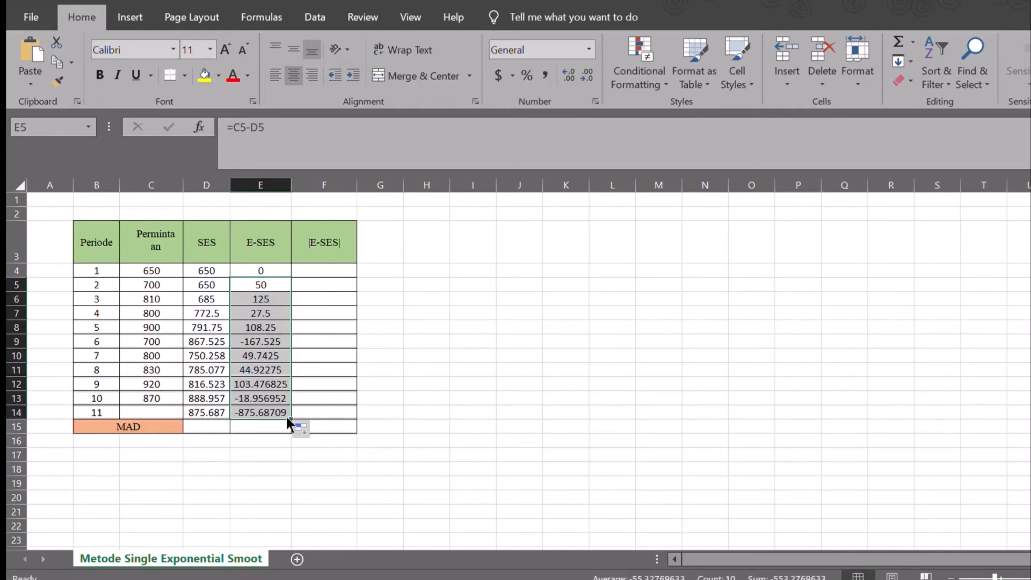
Enter 0 as the absolute E-SES error in F4 and fill =ABS(E5) from F5 down to F14.
left_click(332, 273)
type("0")
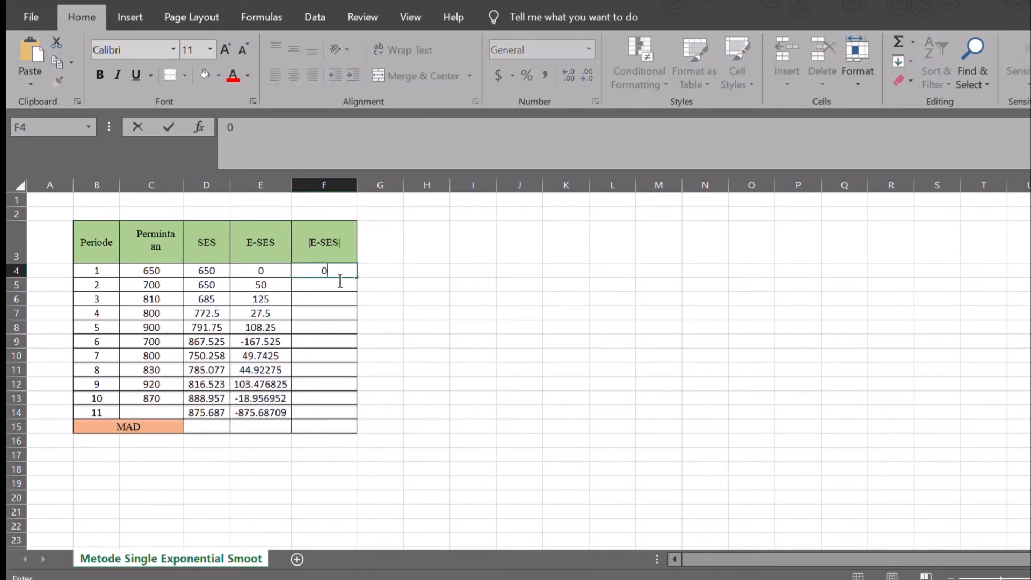
key("Return")
type("=ABS(")
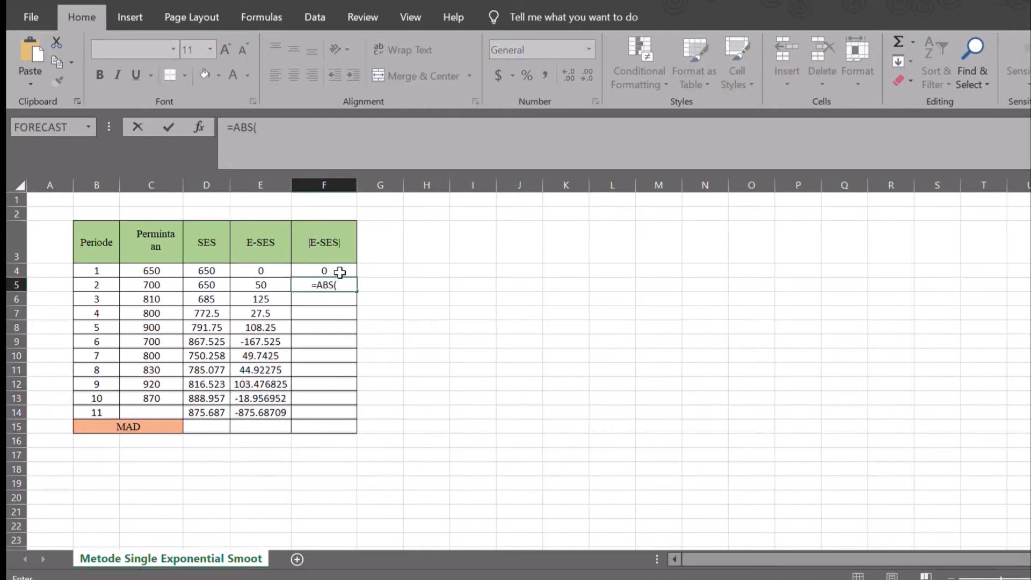
left_click(256, 287)
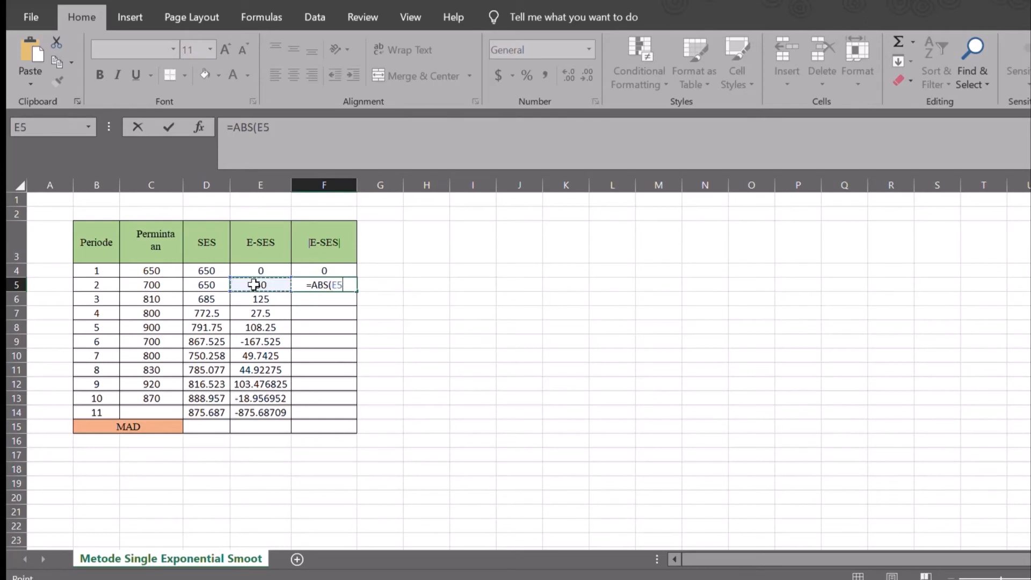
key("Return")
left_click(340, 286)
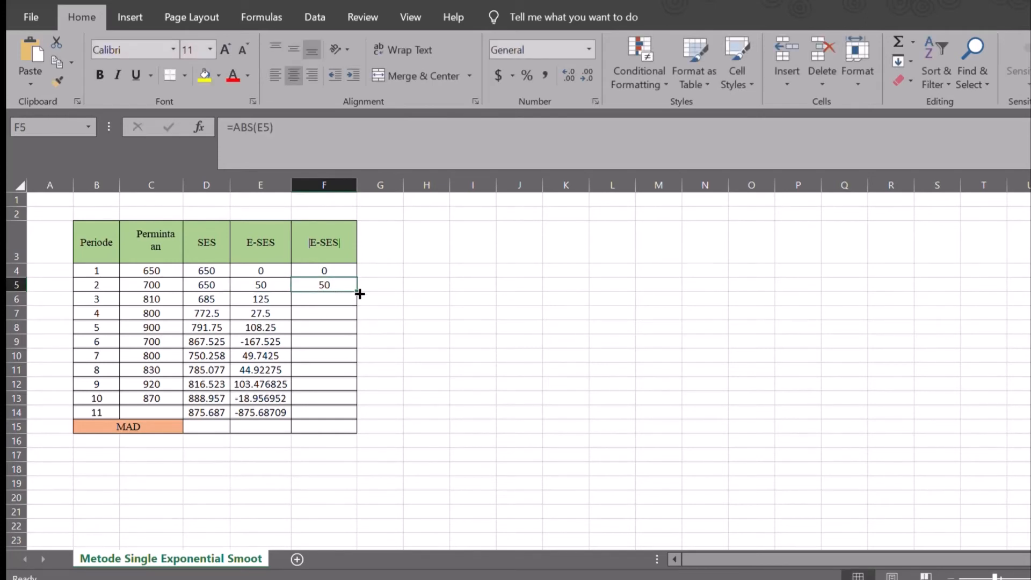
left_click_drag(360, 295, 349, 413)
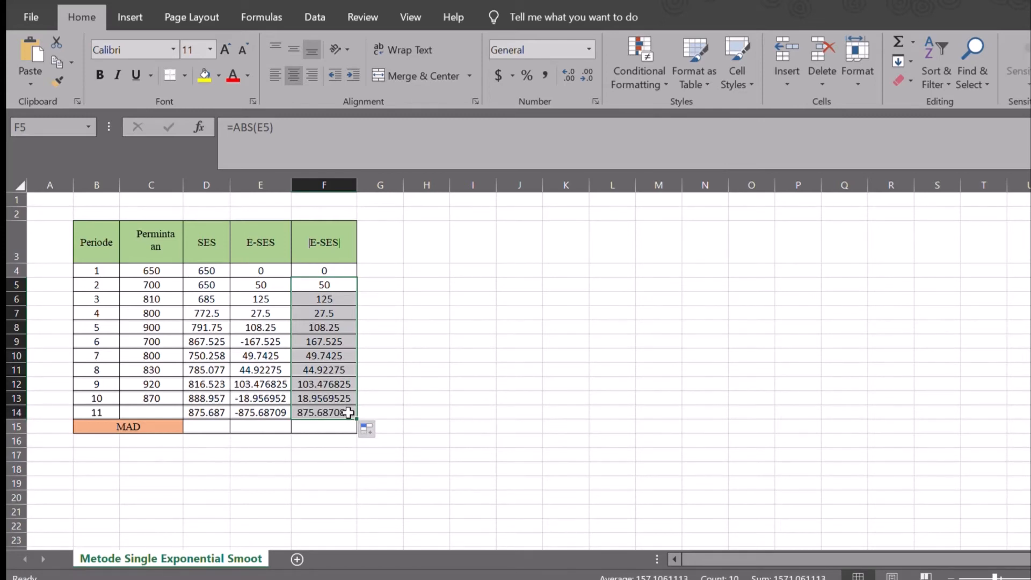
Calculate the single exponential smoothing method's MAD in F15 with =SUM(F4:F14)/11.
left_click(331, 426)
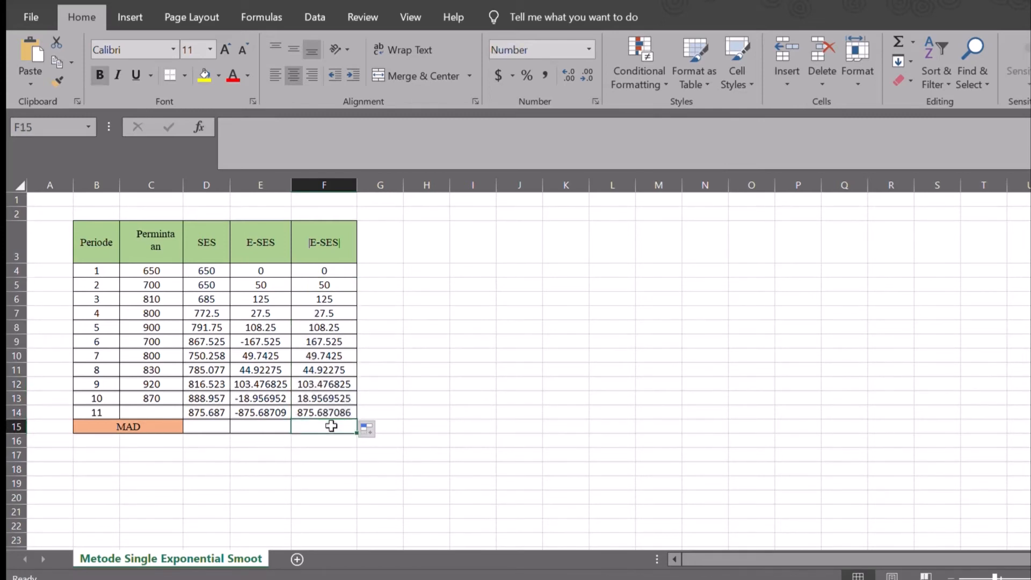
type("=SUM(")
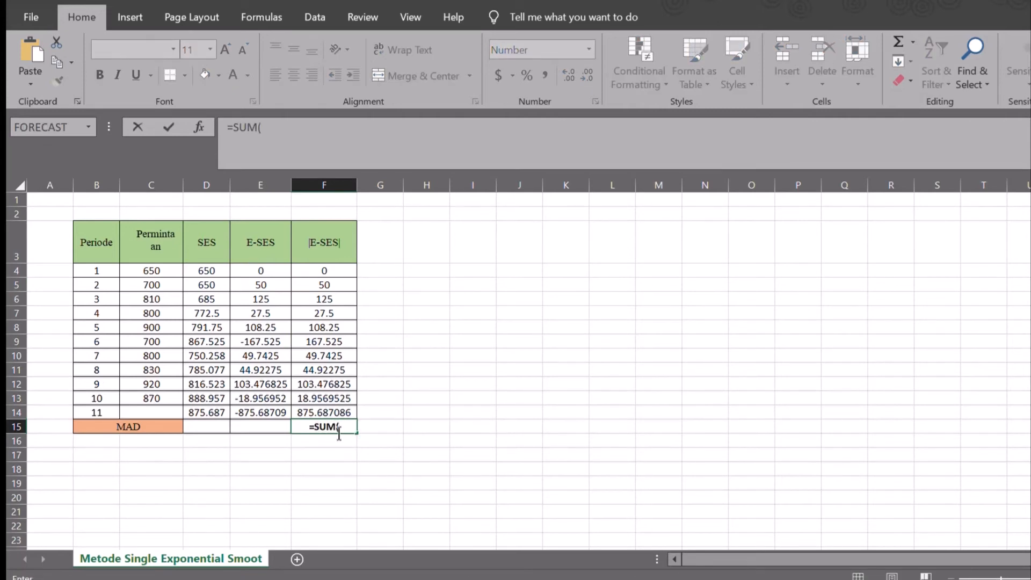
left_click_drag(324, 269, 329, 413)
type(")/")
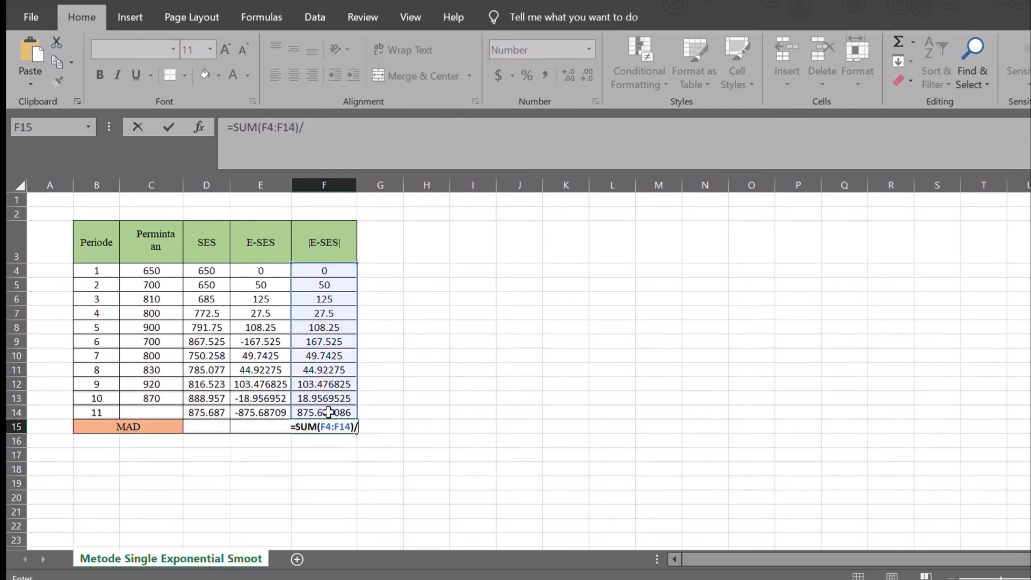
type("11")
key("Return")
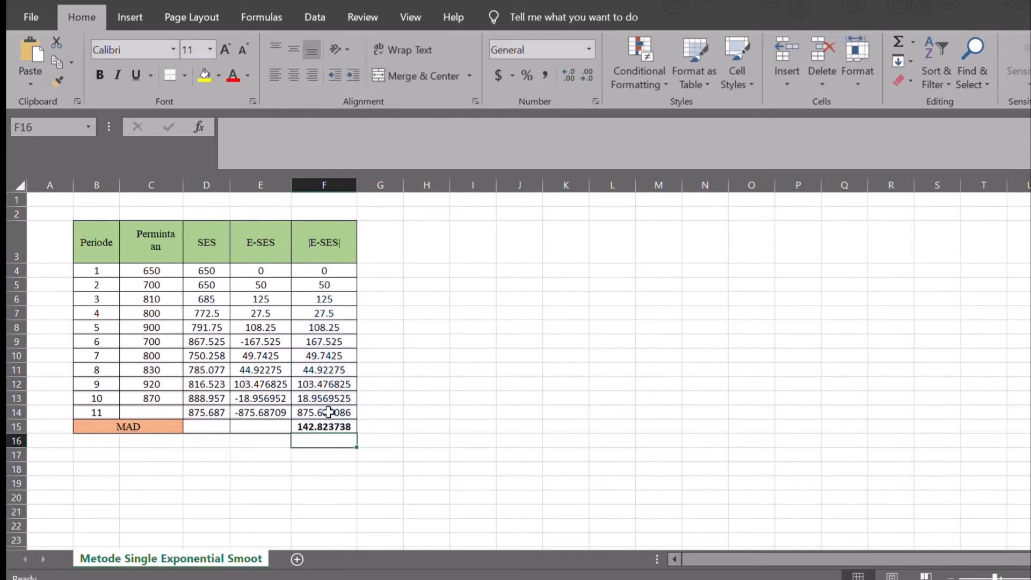
left_click(330, 426)
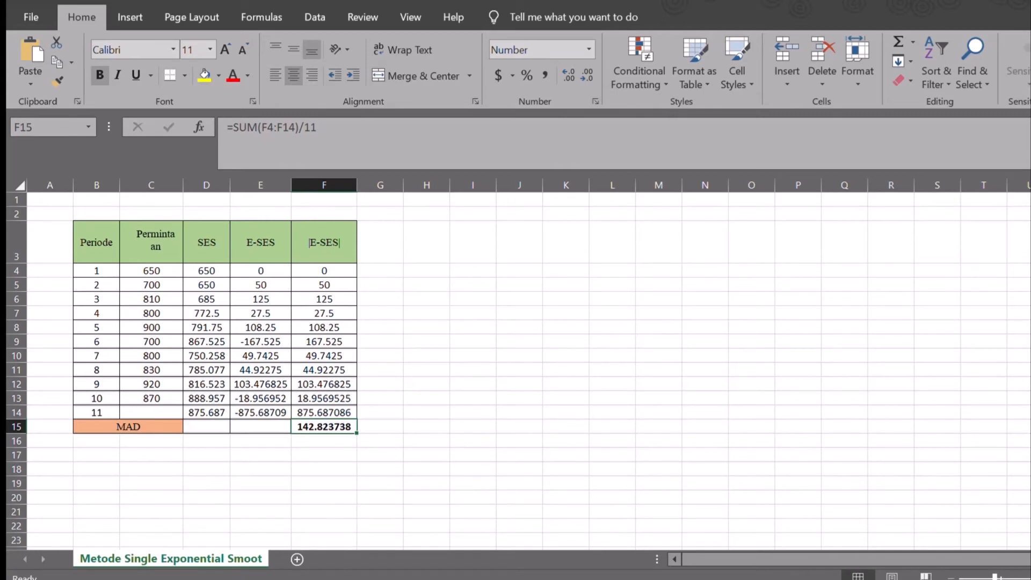
Insert an empty 2-D line chart with markers on the Metode Linear Regression sheet and place it beside the table, over columns I to P.
scroll(516, 371, "down", 6)
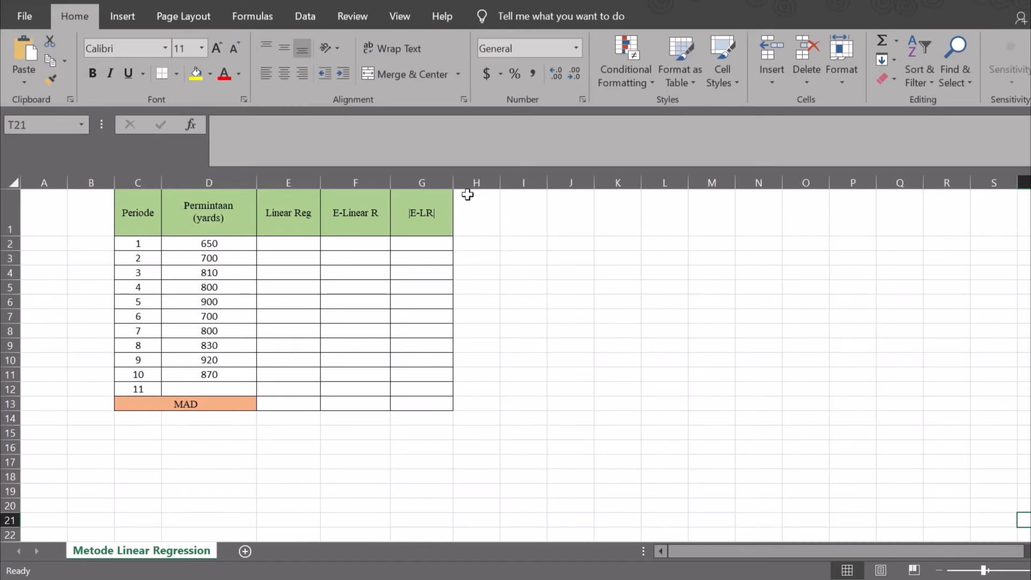
left_click(108, 16)
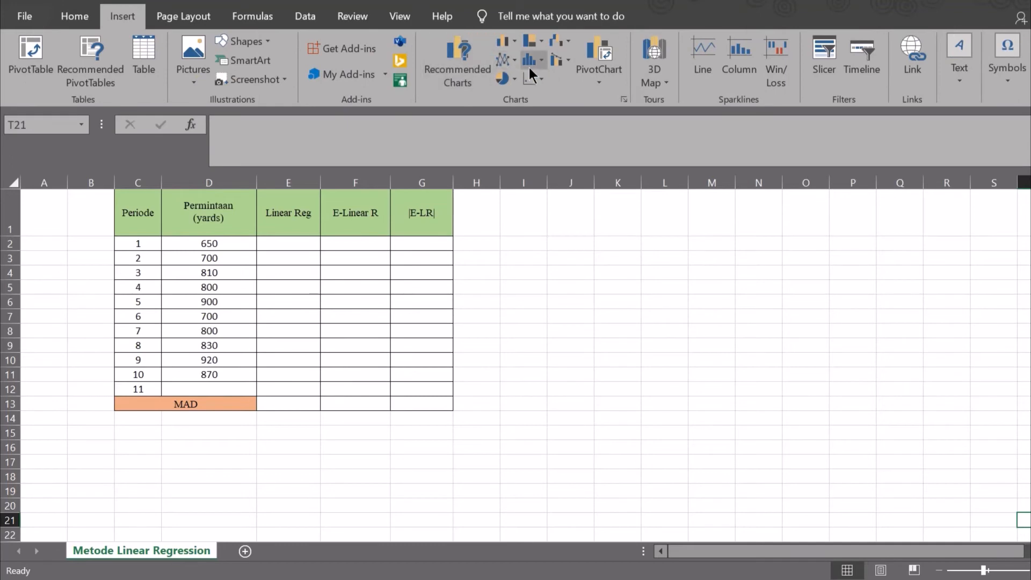
left_click(514, 61)
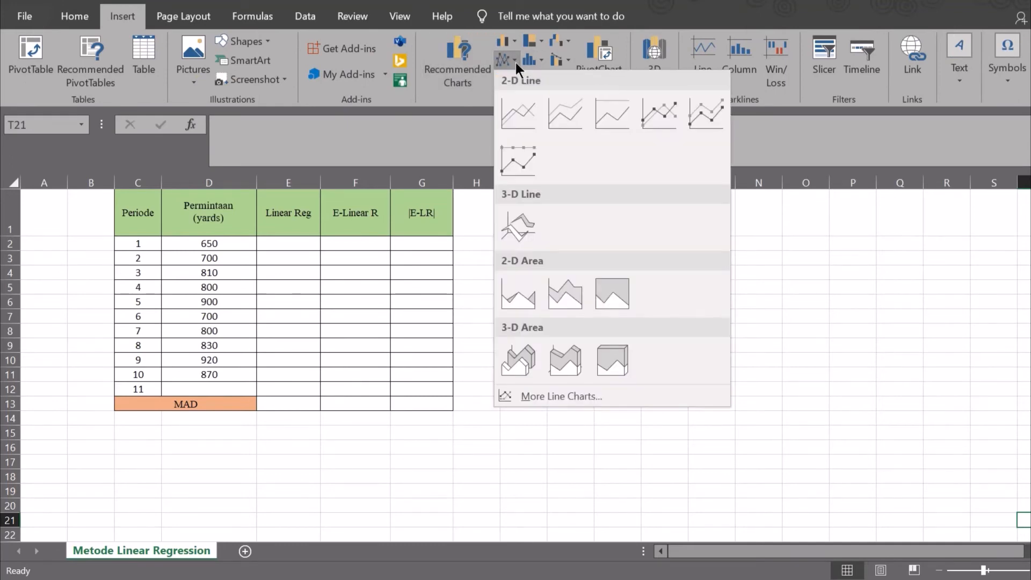
left_click(642, 121)
left_click_drag(619, 267, 768, 204)
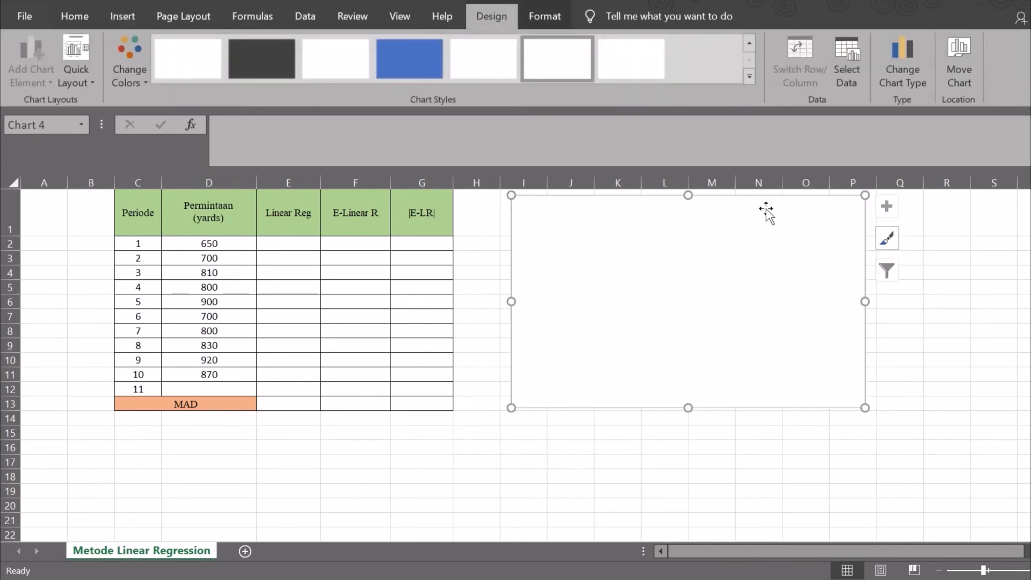
Add a chart series named data that uses the demand values in D2:D11.
left_click(852, 75)
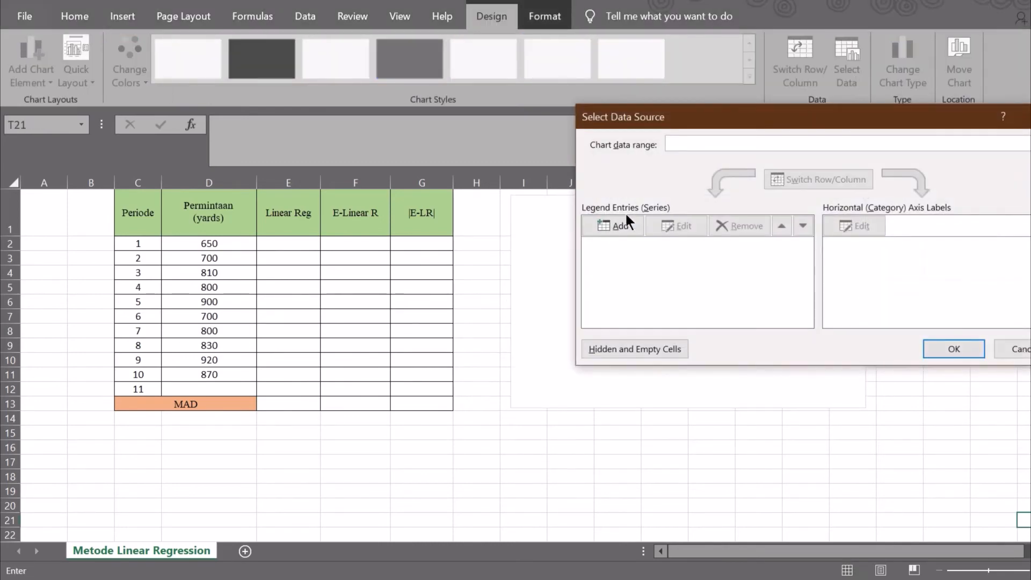
left_click(604, 223)
type("data")
left_click(738, 258)
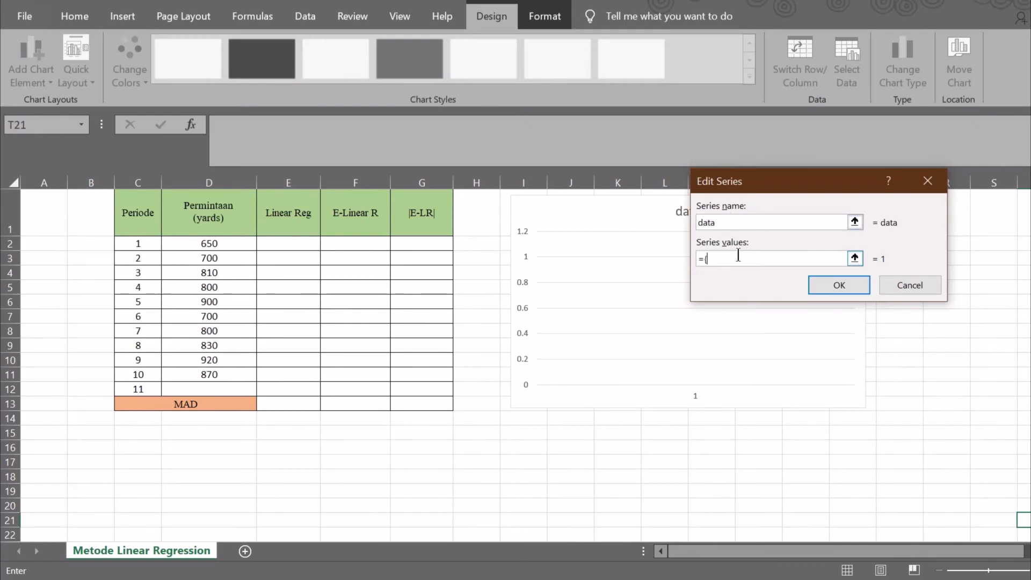
left_click_drag(237, 246, 234, 375)
left_click(839, 286)
left_click(944, 349)
Add a linear trendline to the demand series and display its equation on the chart.
left_click(778, 258)
right_click(778, 258)
left_click(850, 387)
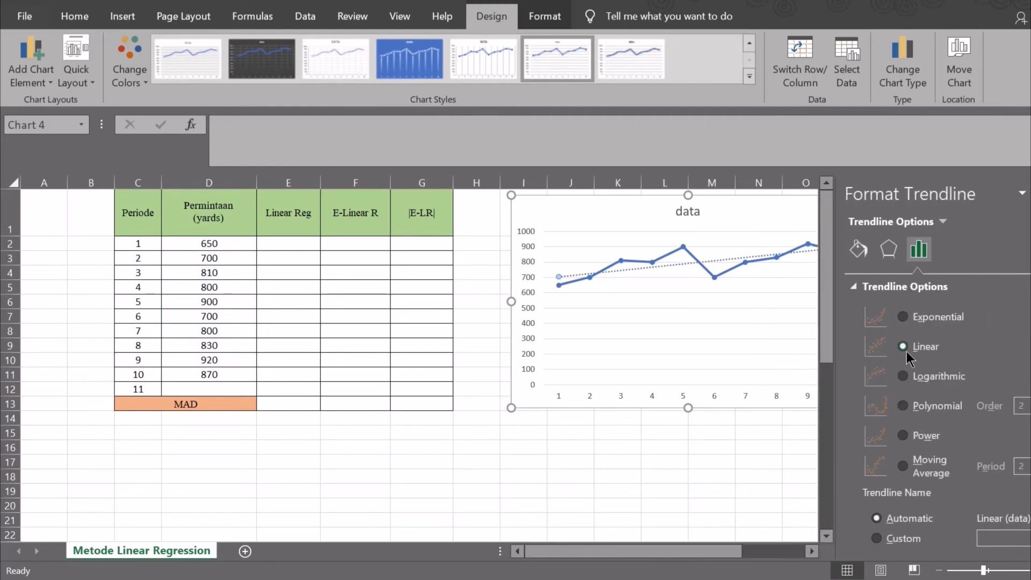
scroll(938, 376, "down", 3)
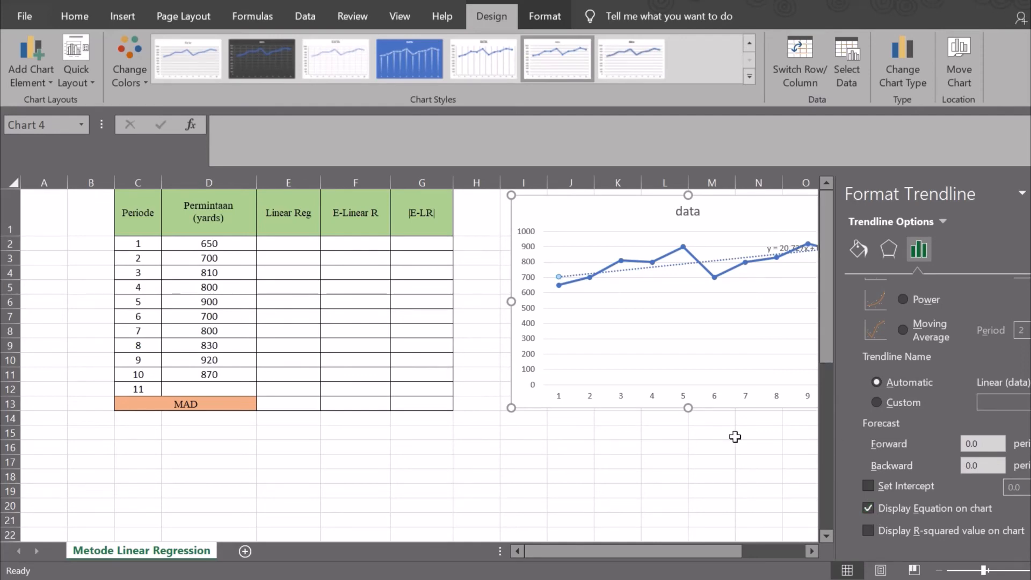
left_click(730, 463)
left_click(1030, 193)
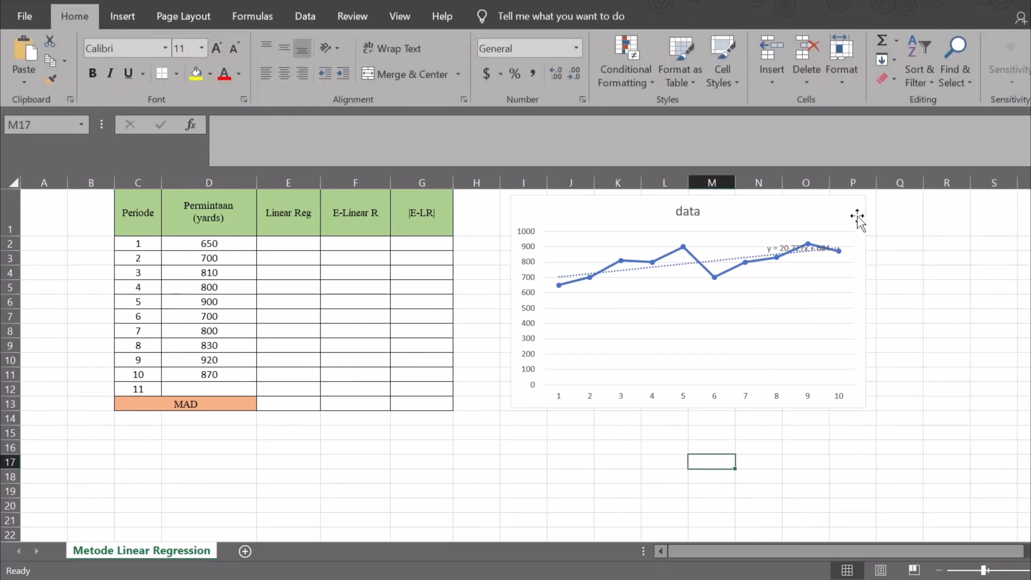
Move the trendline equation label above the plot area, beside the chart title.
left_click(804, 246)
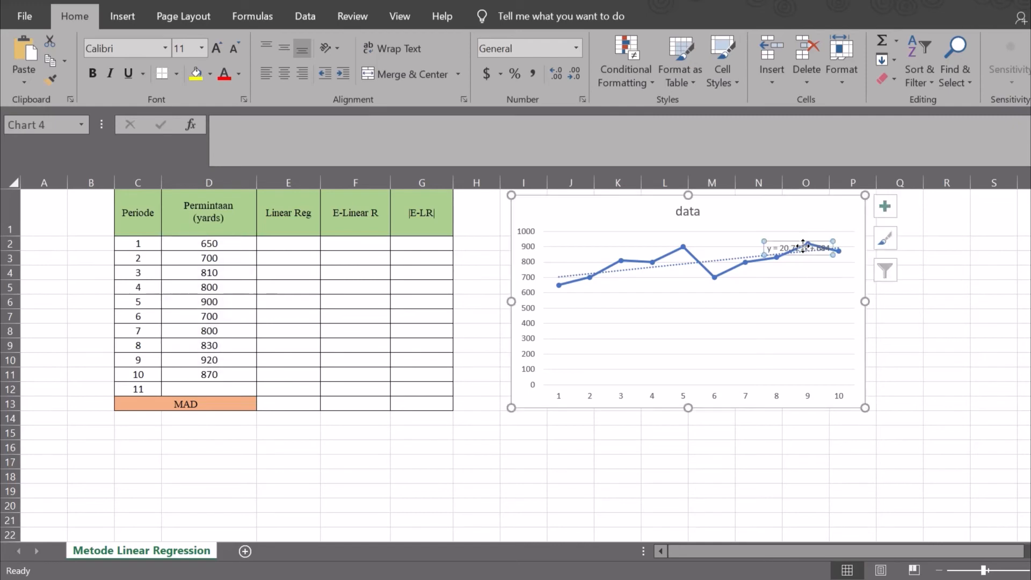
left_click_drag(804, 246, 803, 212)
left_click(938, 300)
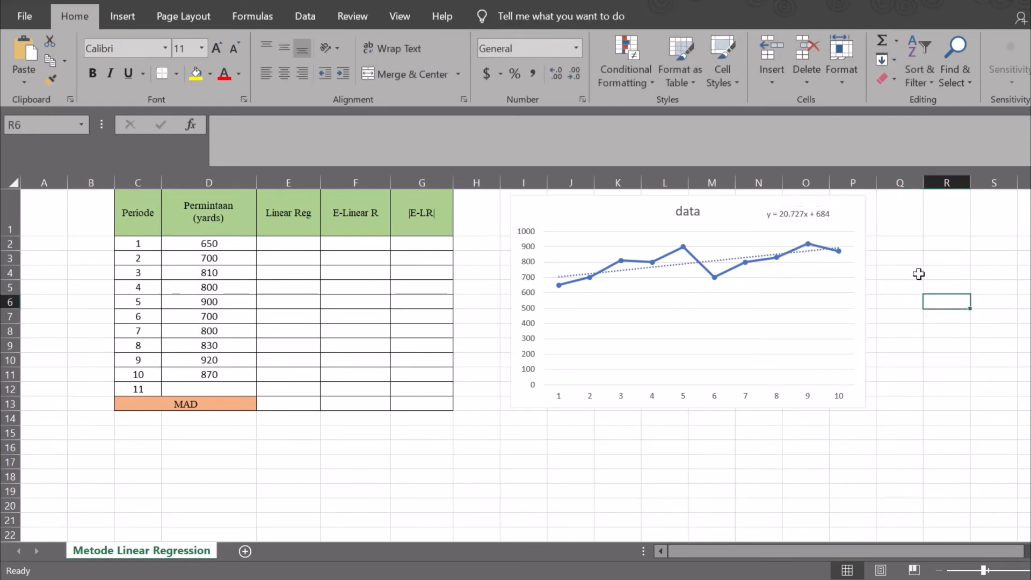
Copy 20.727x + 684 from the chart's trendline equation and paste it after an equals sign in E2.
left_click(783, 210)
left_click_drag(779, 214, 826, 215)
key("ctrl+c")
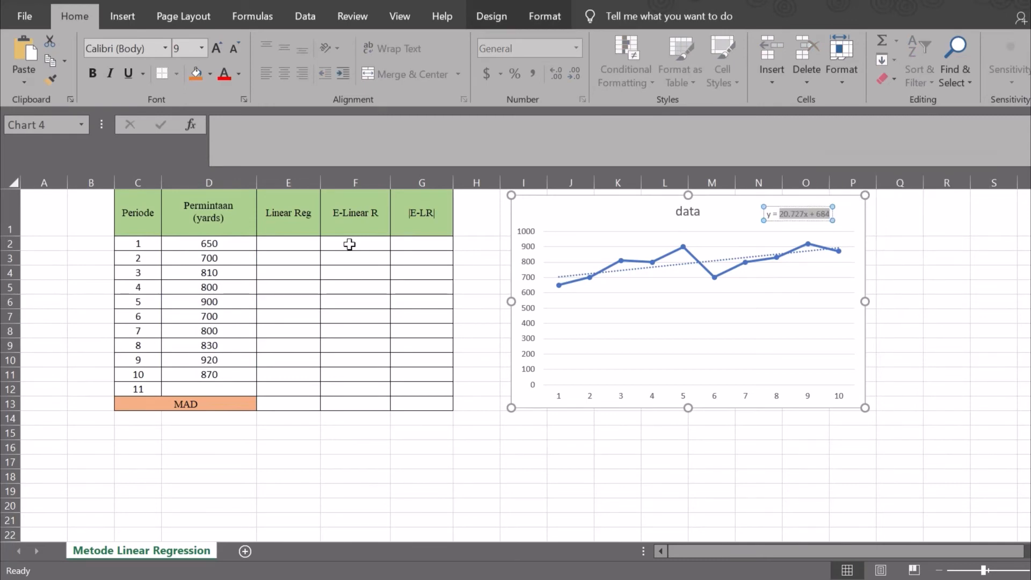
left_click(298, 244)
type("=")
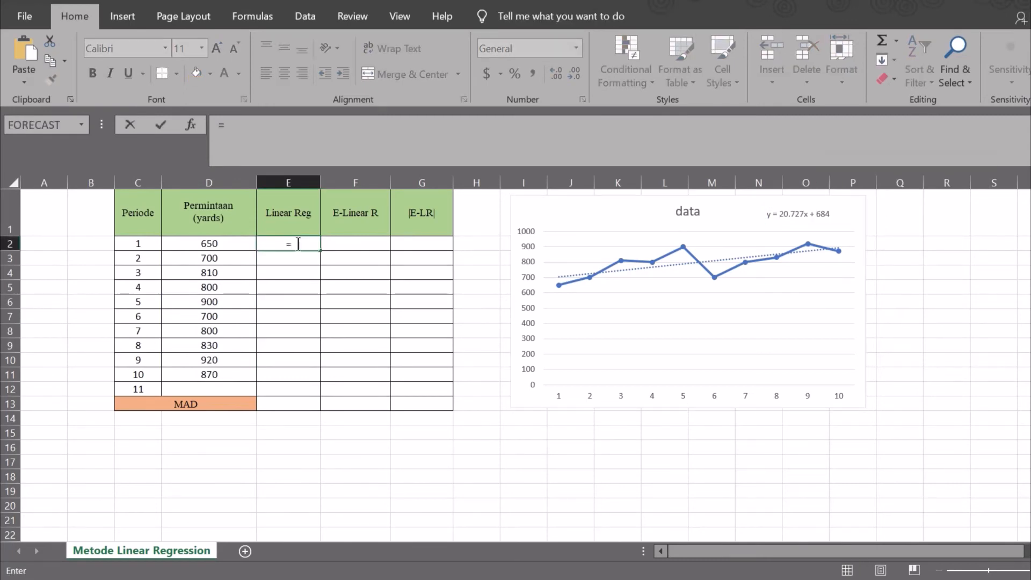
key("ctrl+v")
Replace the x in E2 with a reference to the period, making =20.727*(C2) + 684, and fill the formula down to E12.
left_click(265, 125)
key("BackSpace")
type("*(")
left_click(138, 243)
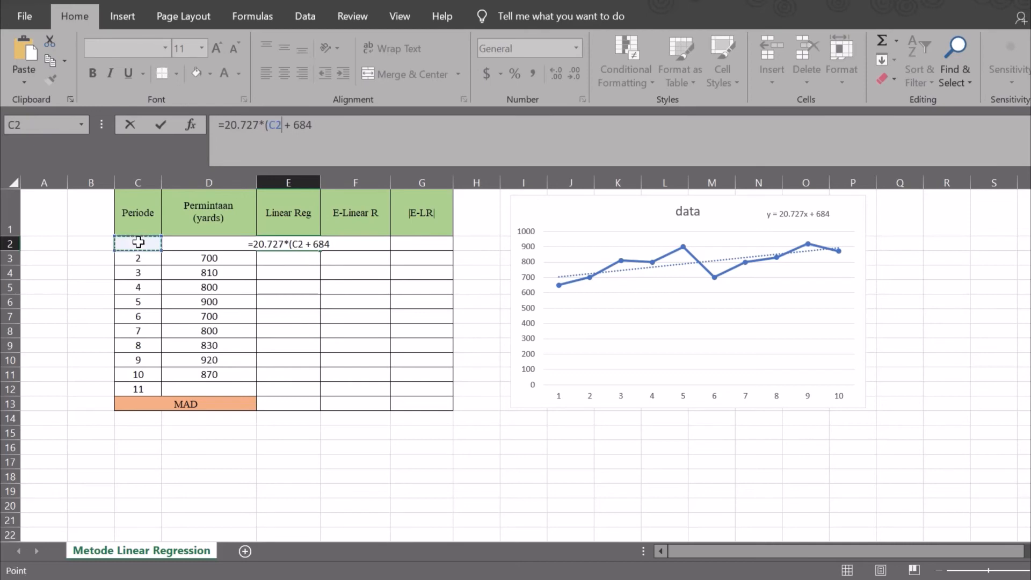
type(")")
key("Return")
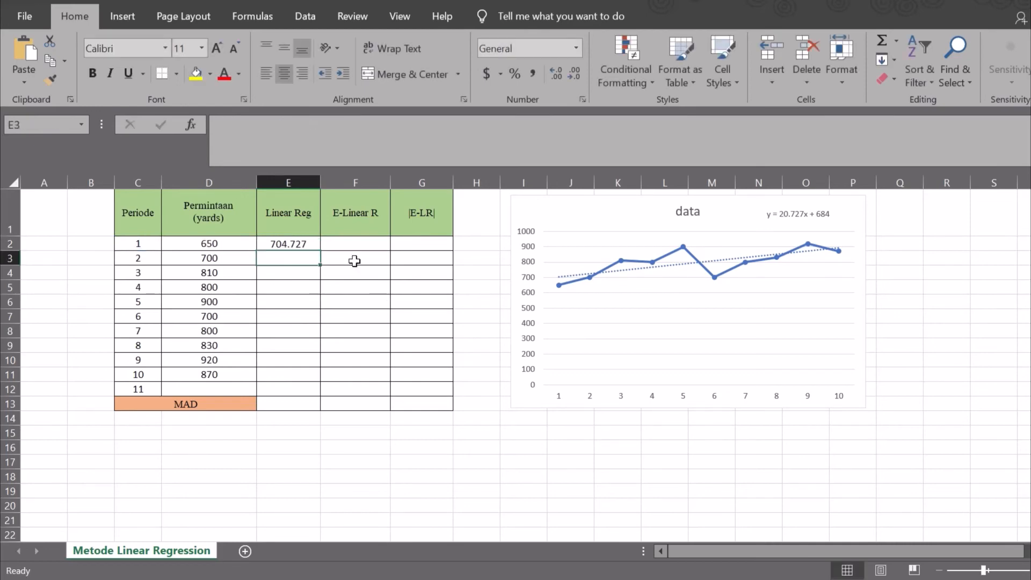
left_click(317, 248)
left_click_drag(321, 252, 311, 390)
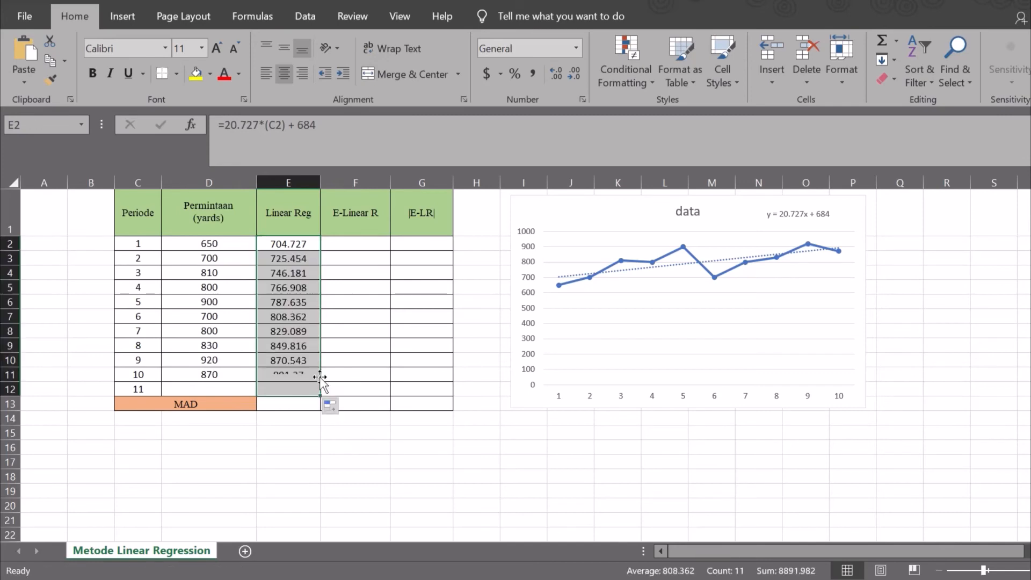
Calculate the linear regression error in F2 as =D2-E2 and fill the formula down to F12.
left_click(353, 245)
type("=")
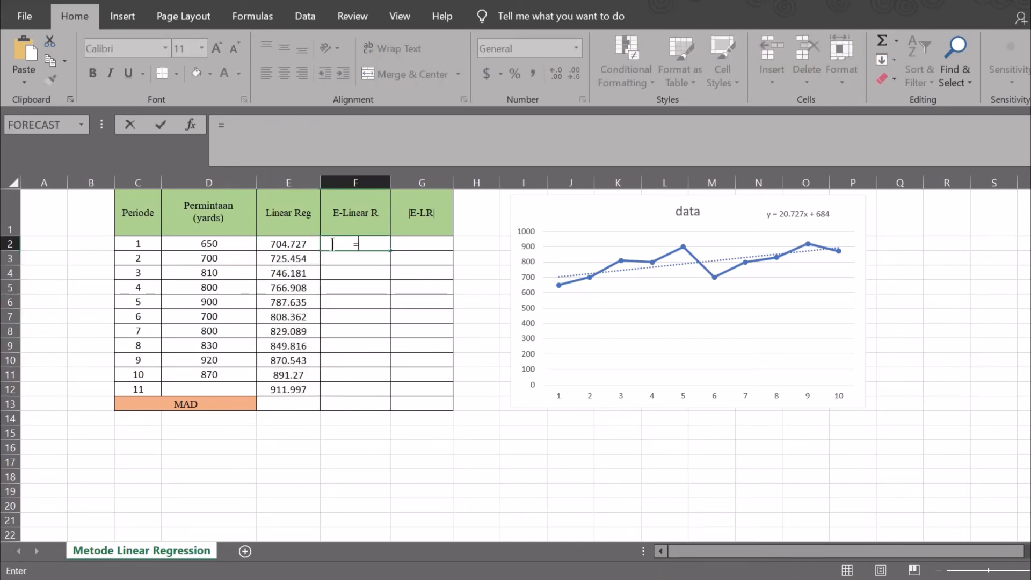
left_click(222, 243)
type("-")
left_click(289, 245)
key("Return")
left_click(376, 243)
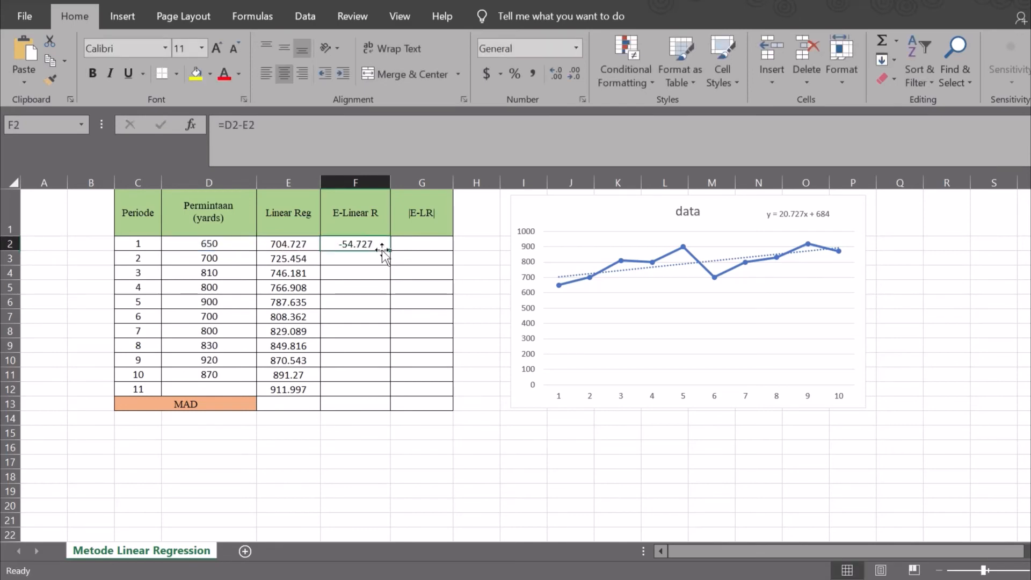
left_click_drag(386, 266, 400, 395)
Calculate the absolute error in G2 with =ABS(F2) and fill the formula down to G12.
left_click(427, 243)
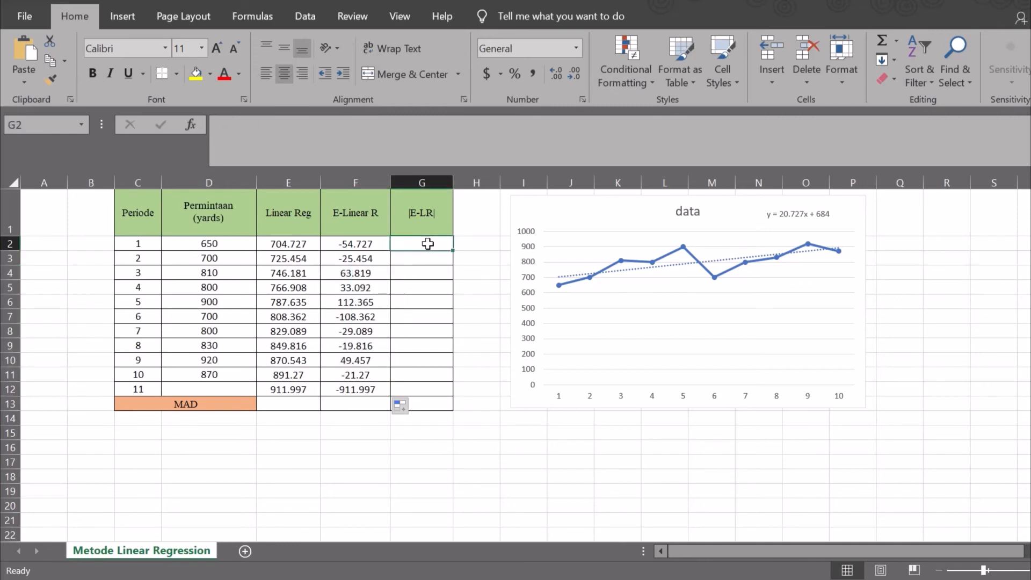
type("=ABS")
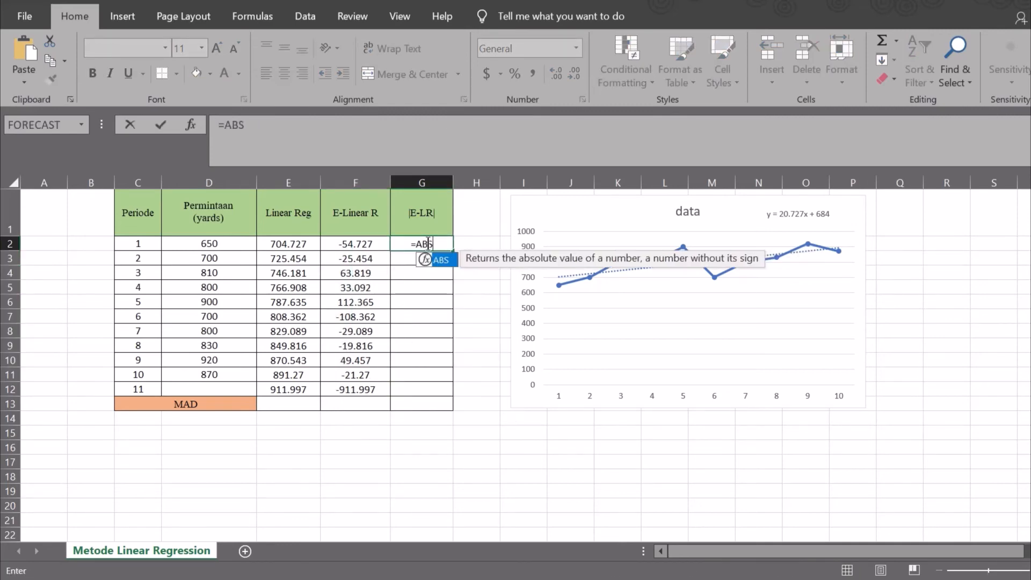
type("(")
left_click(360, 245)
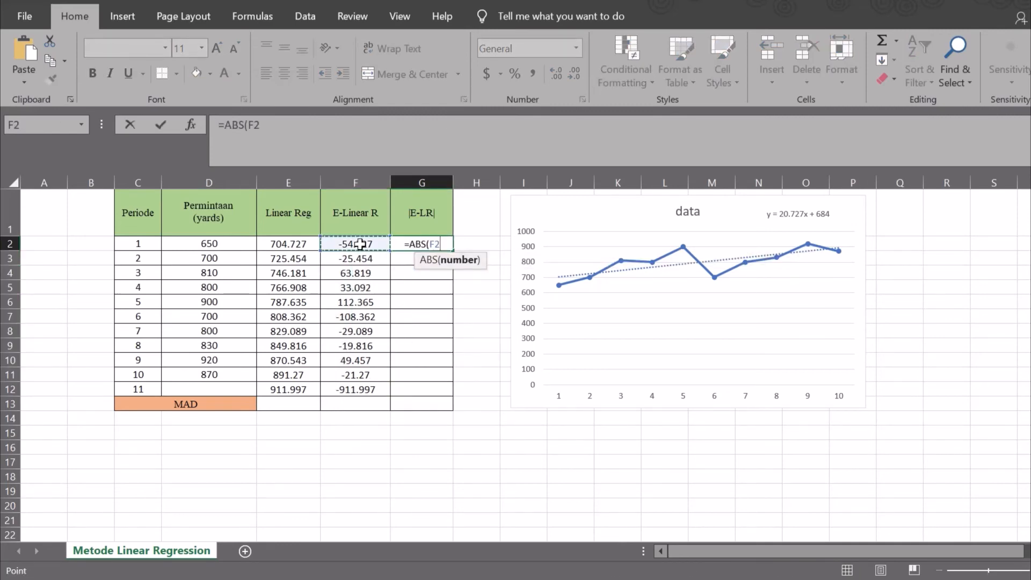
key("Return")
left_click(428, 244)
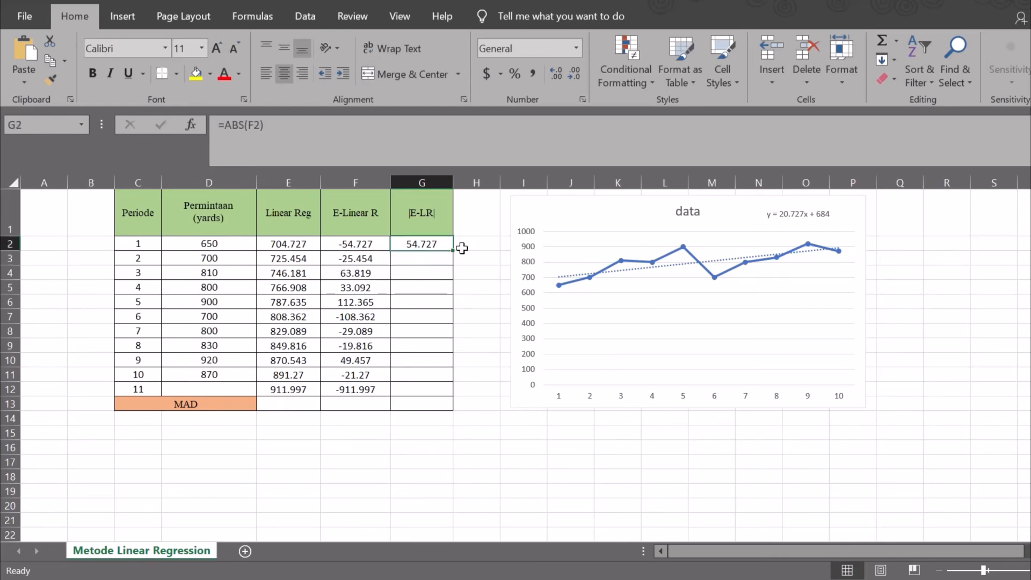
left_click_drag(452, 251, 449, 395)
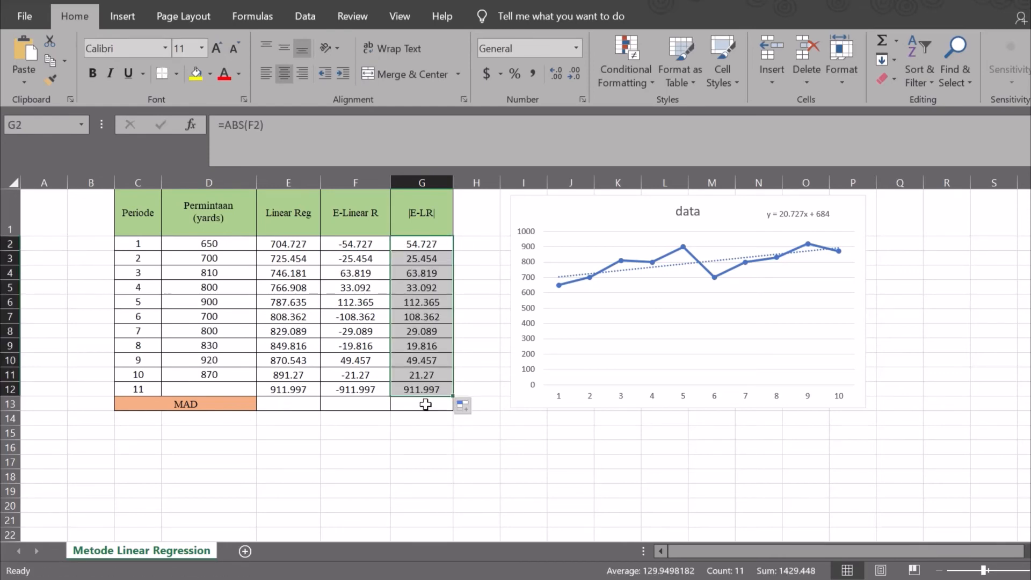
Calculate the linear regression MAD in G13 with the formula =SUM(G2:G12)/11.
left_click(426, 404)
type("=")
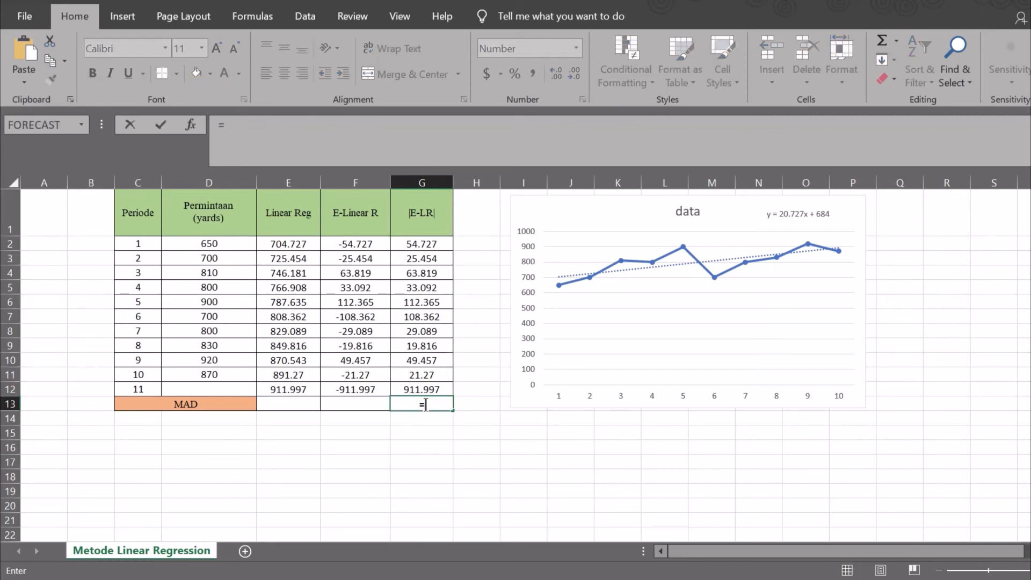
type("SUM(")
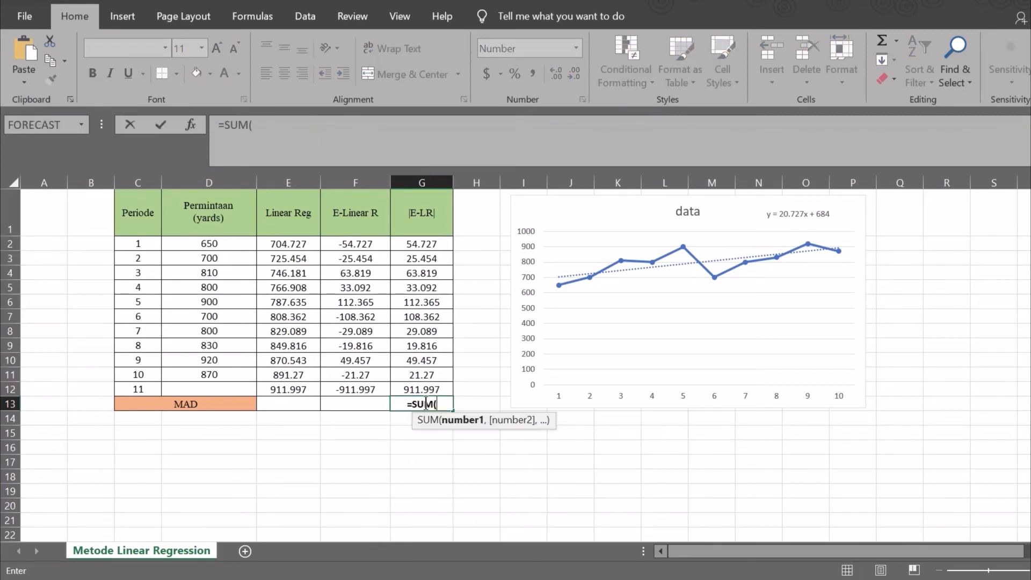
left_click_drag(430, 247, 432, 382)
type(")/")
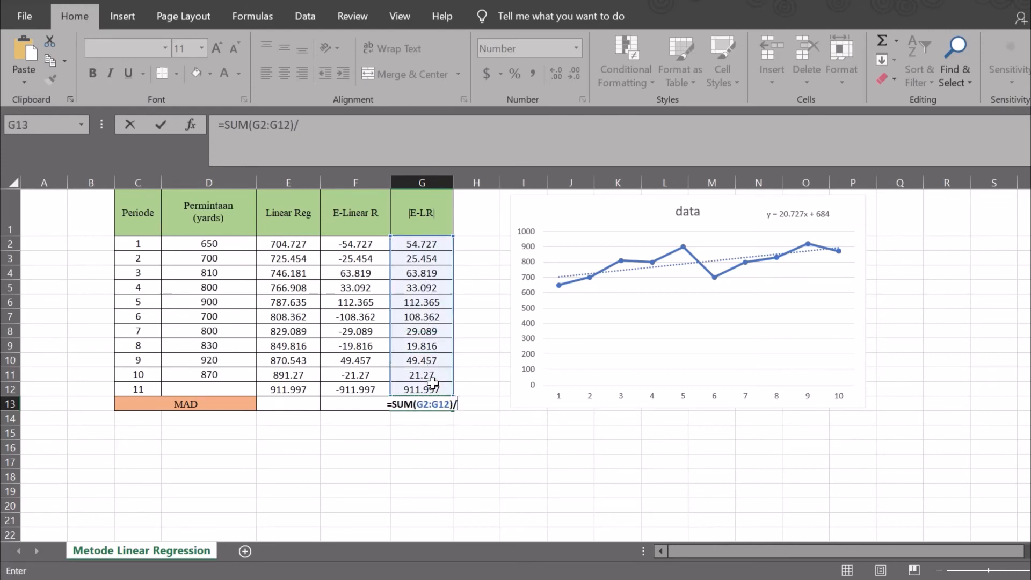
type("11")
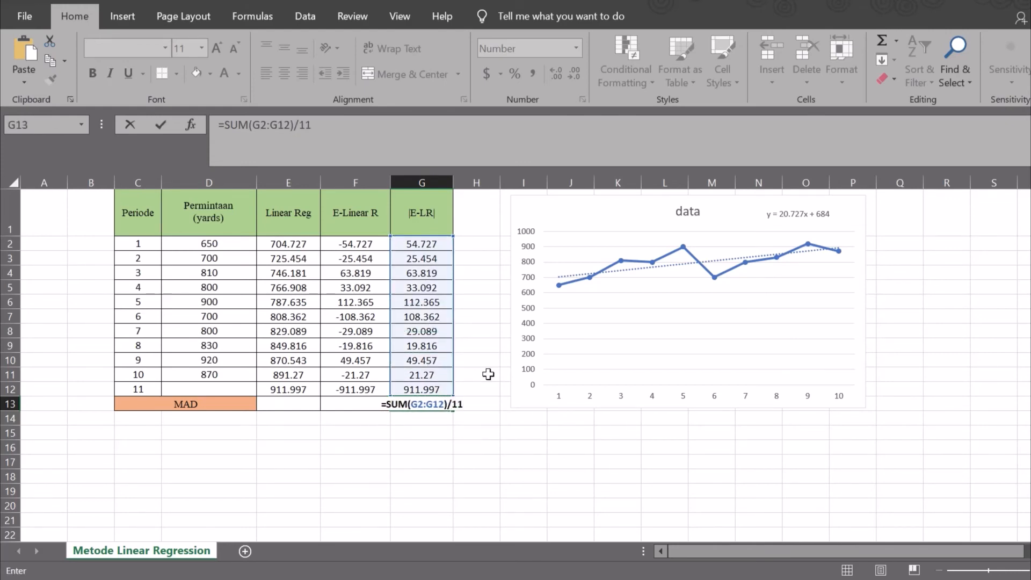
key("Return")
left_click(436, 404)
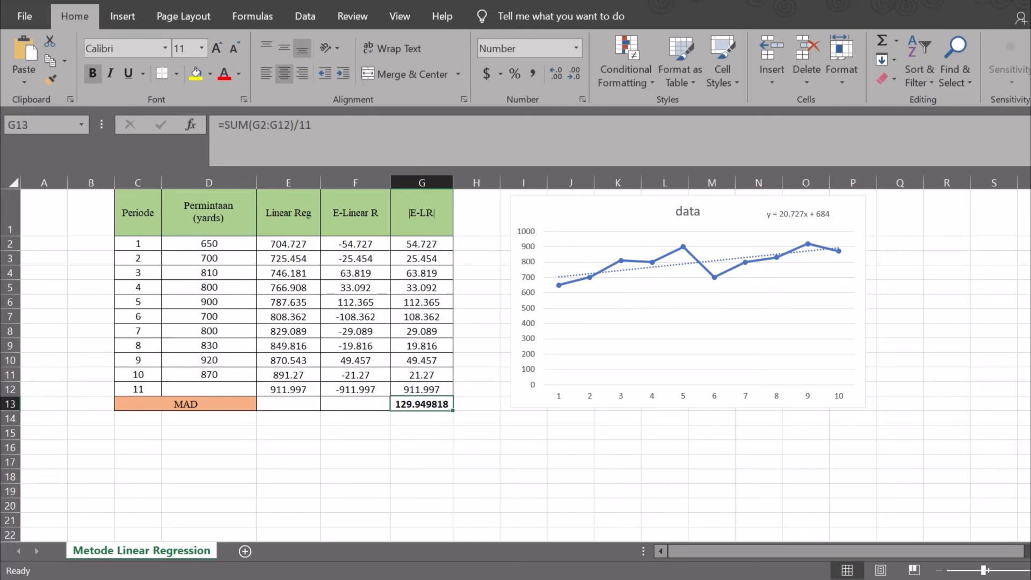
left_click(1030, 245)
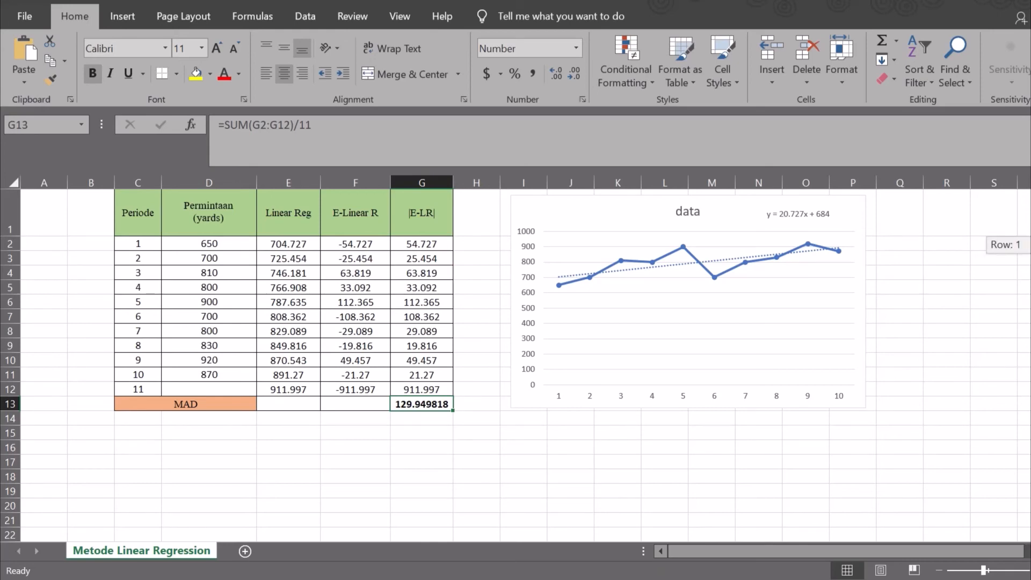
left_click_drag(1030, 245, 1030, 248)
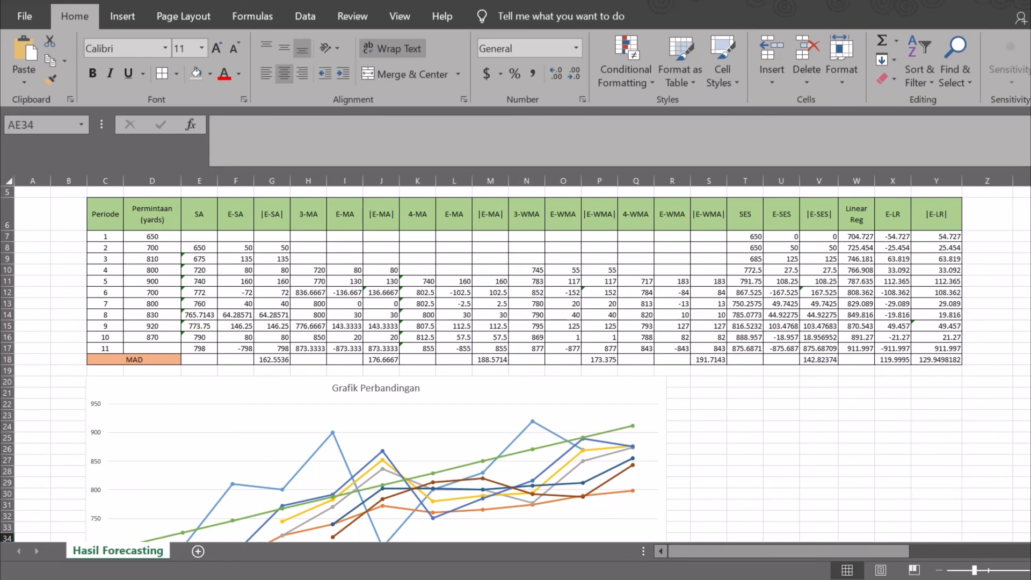
Examine the forecast comparison table with its MAD row and the Grafik Perbandingan chart on the Hasil Forecasting sheet.
scroll(515, 365, "down", 1)
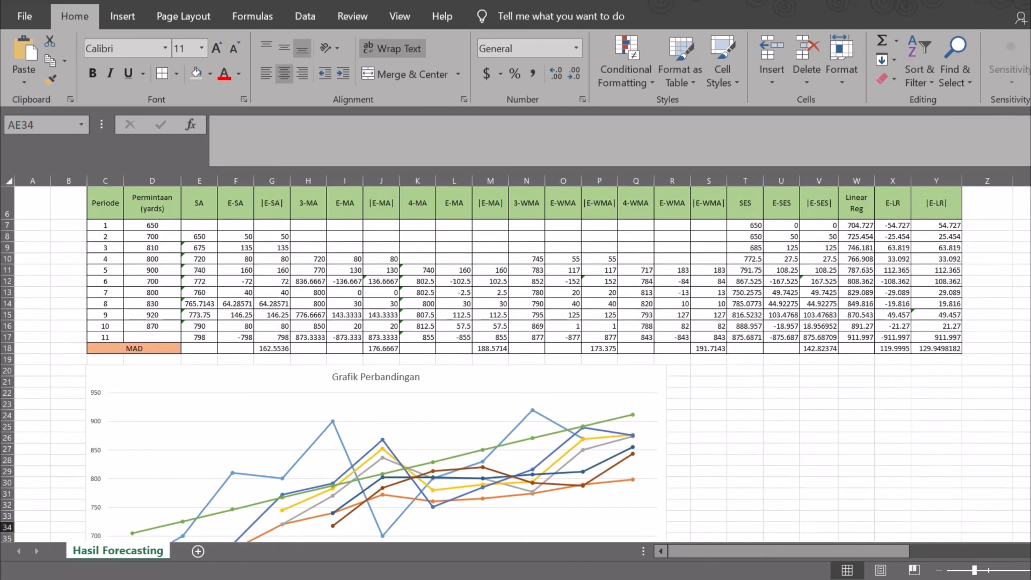
scroll(516, 365, "down", 1)
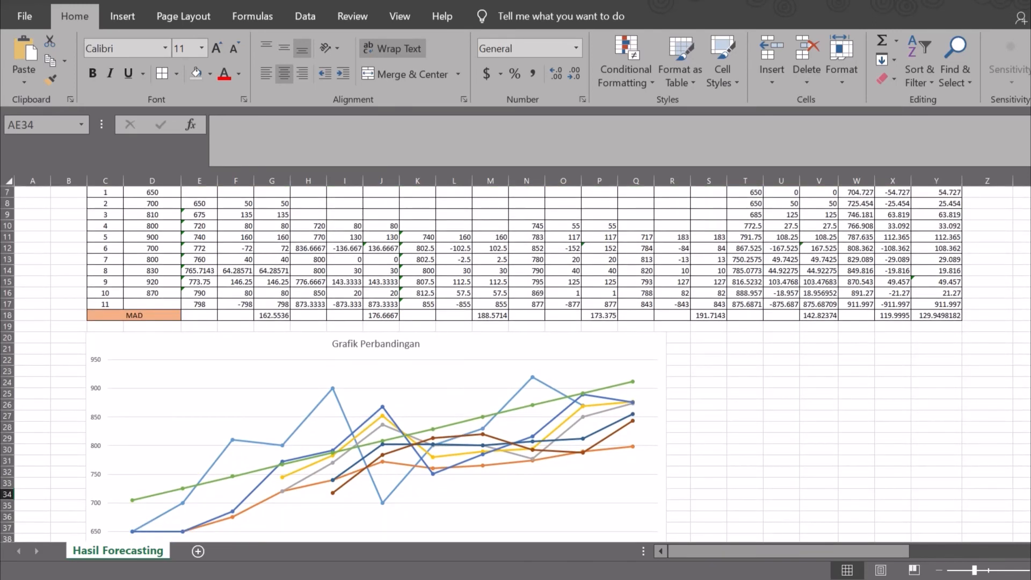
scroll(516, 365, "down", 1)
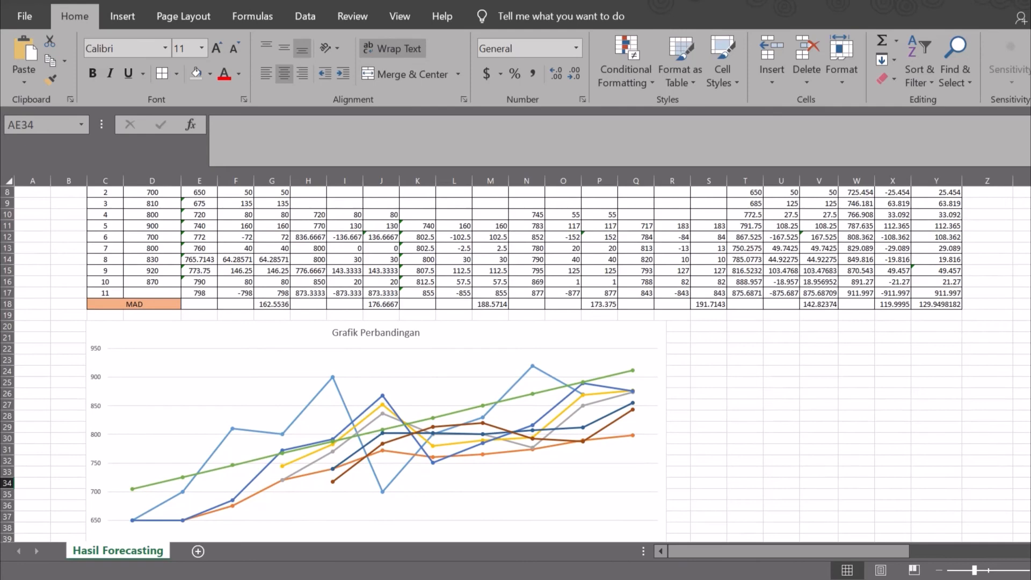
scroll(515, 365, "down", 1)
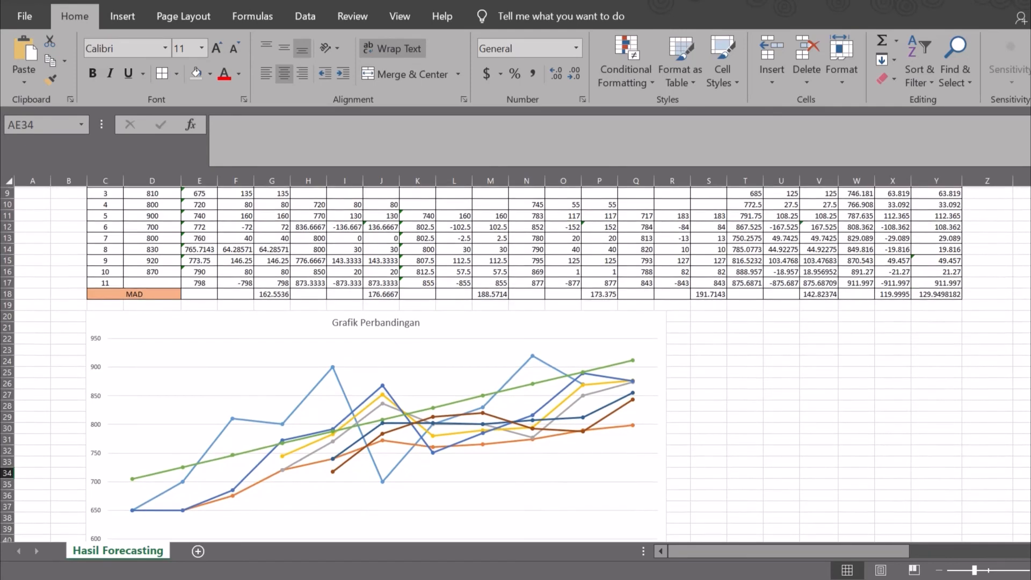
scroll(515, 365, "down", 1)
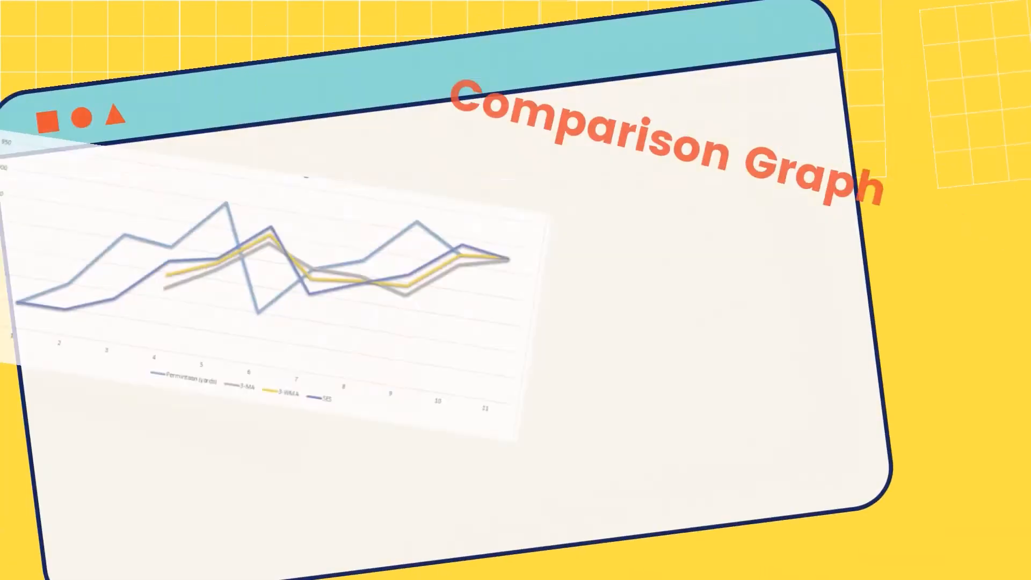